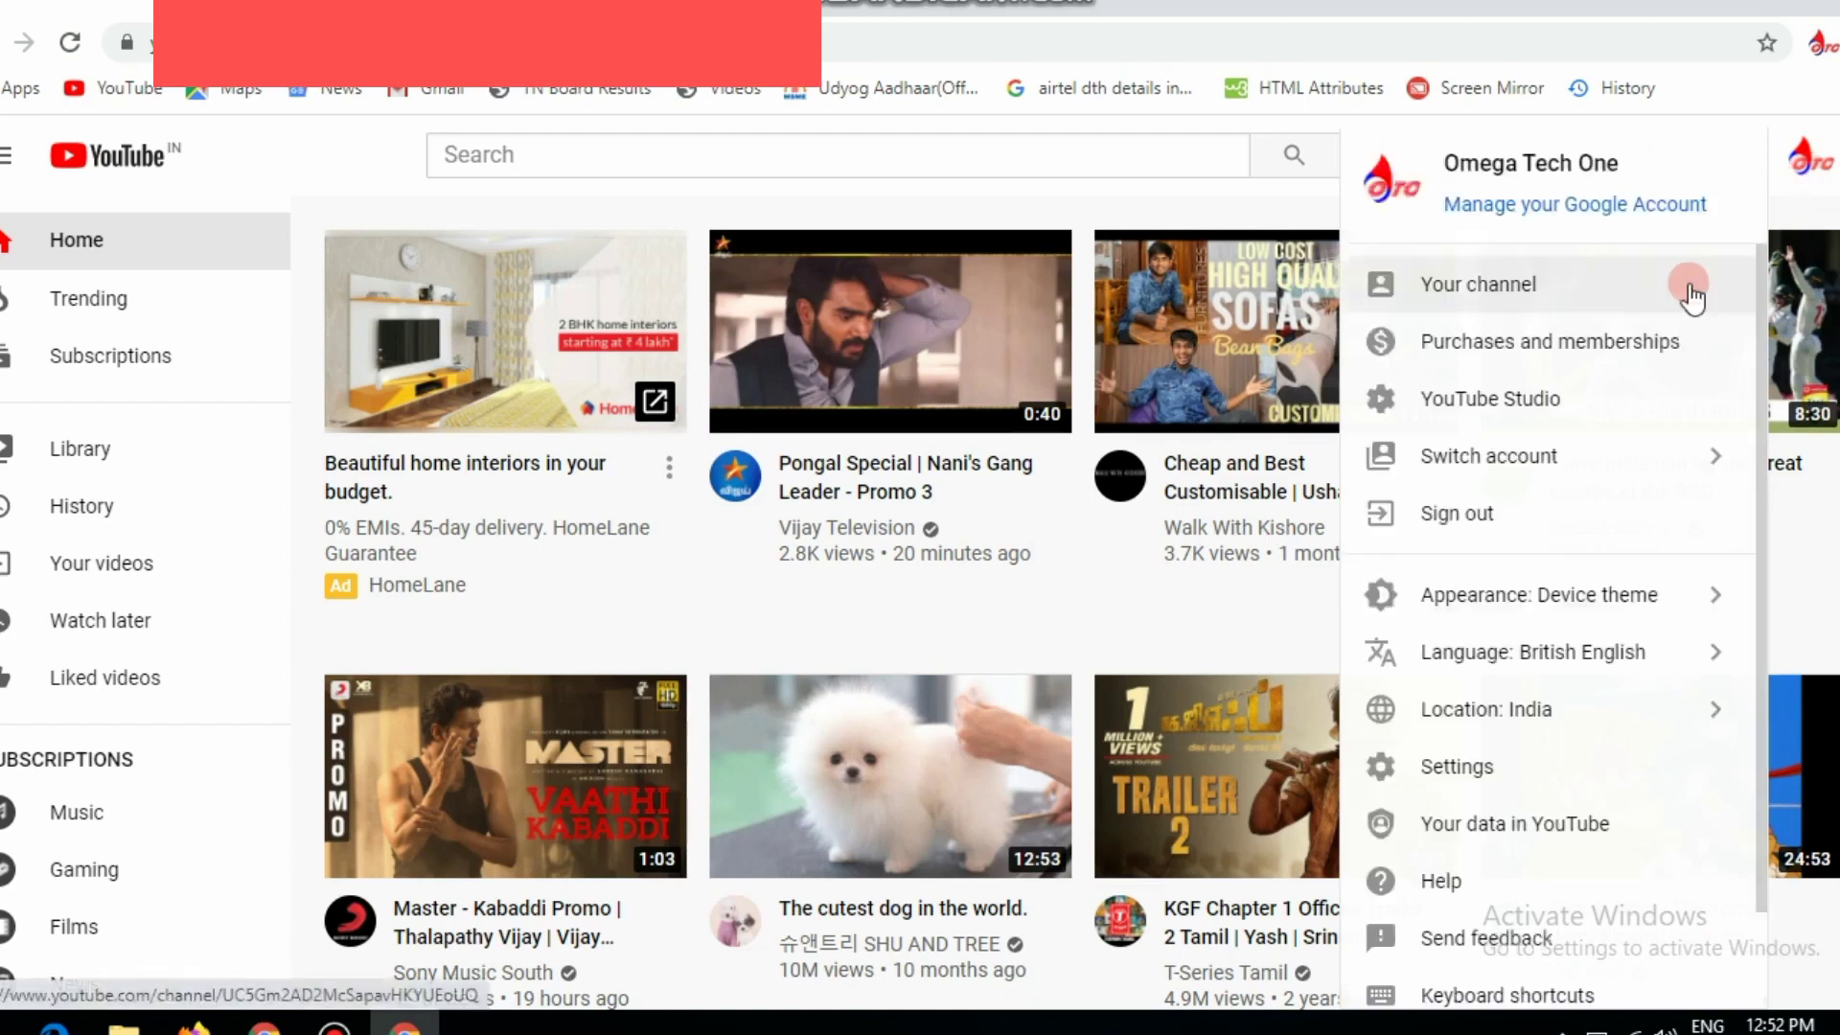
Open the channel's YouTube Studio dashboard and dismiss the survey about how helpful it is
click(1485, 402)
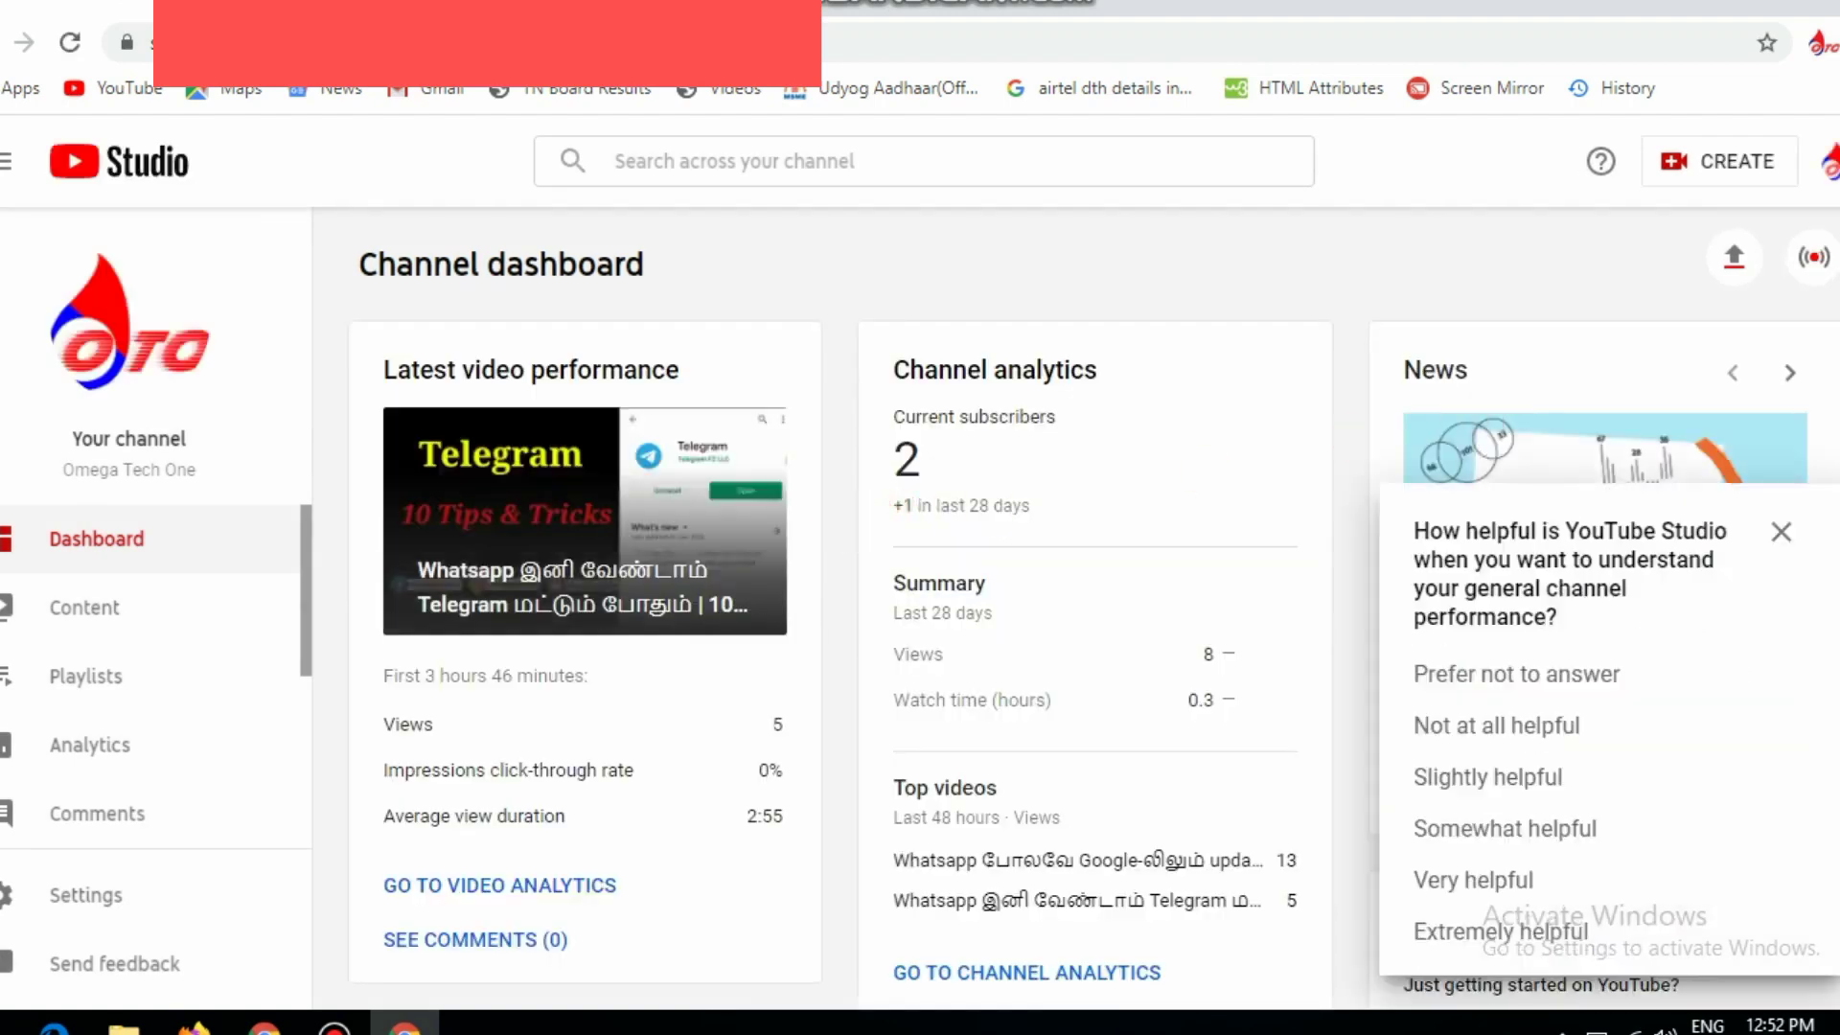
scroll(1799, 527, down, 3)
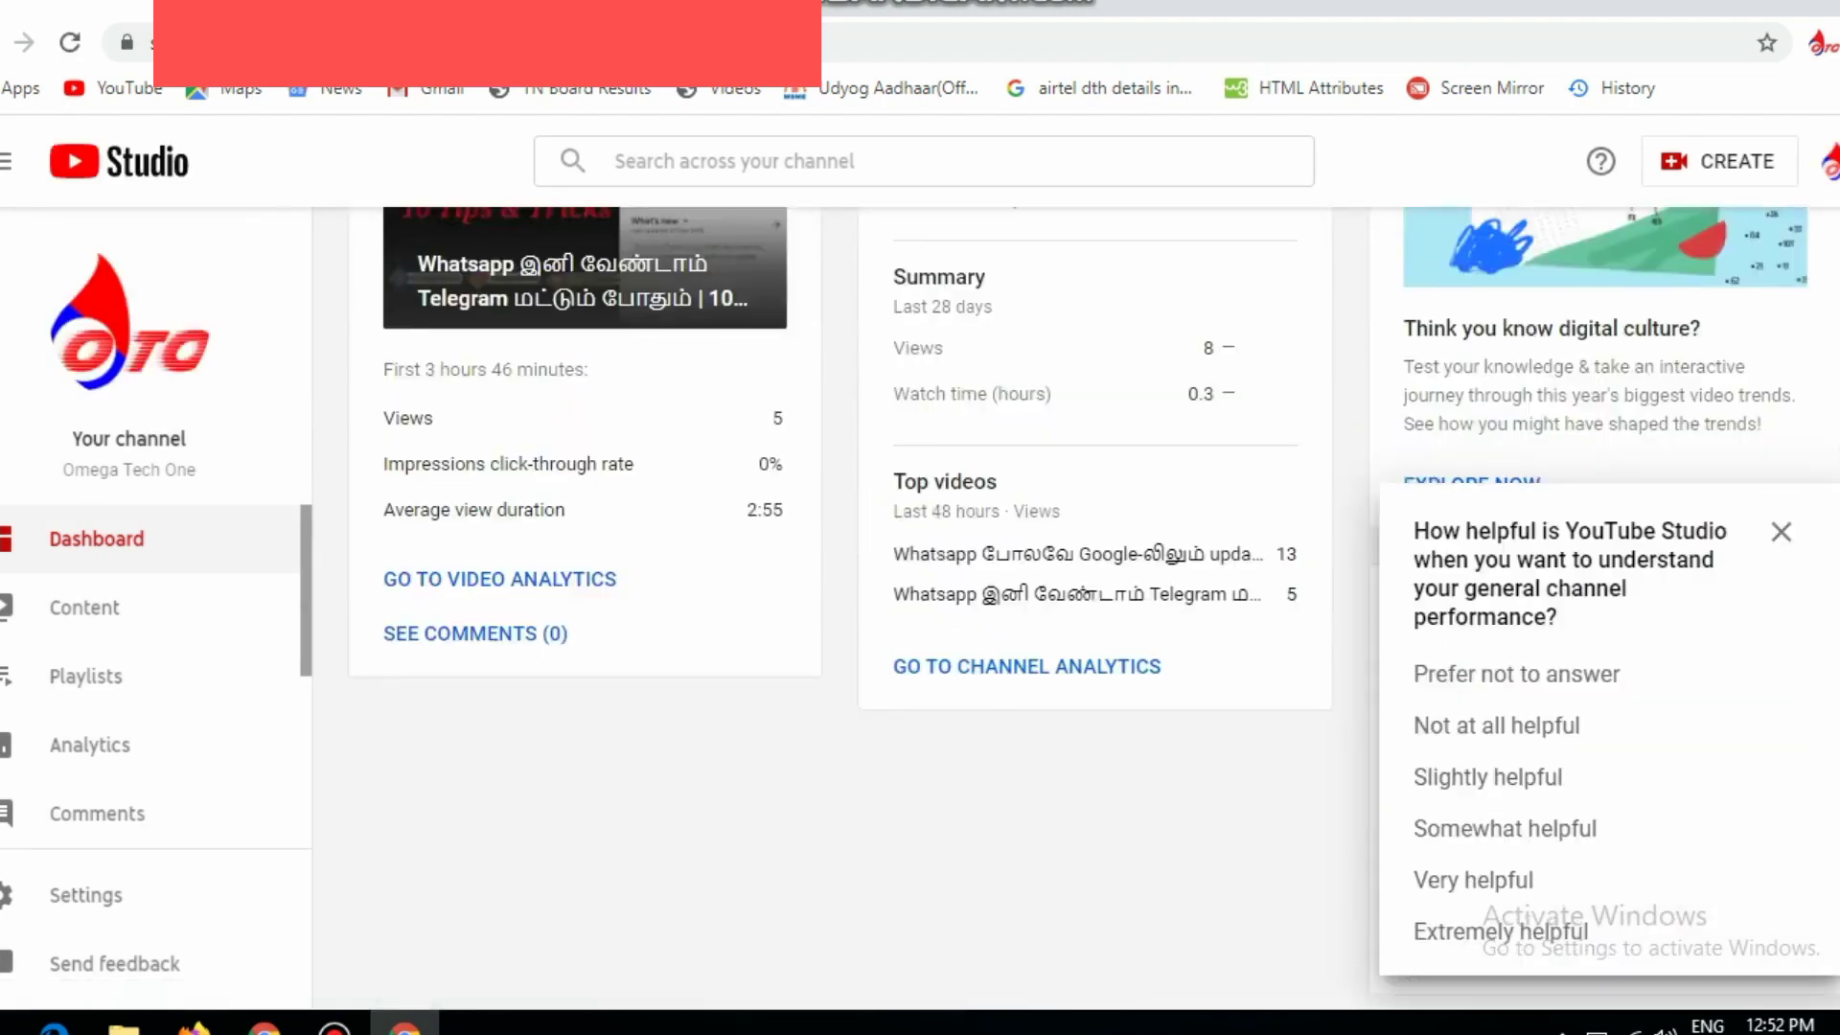
click(1782, 530)
scroll(1790, 533, up, 3)
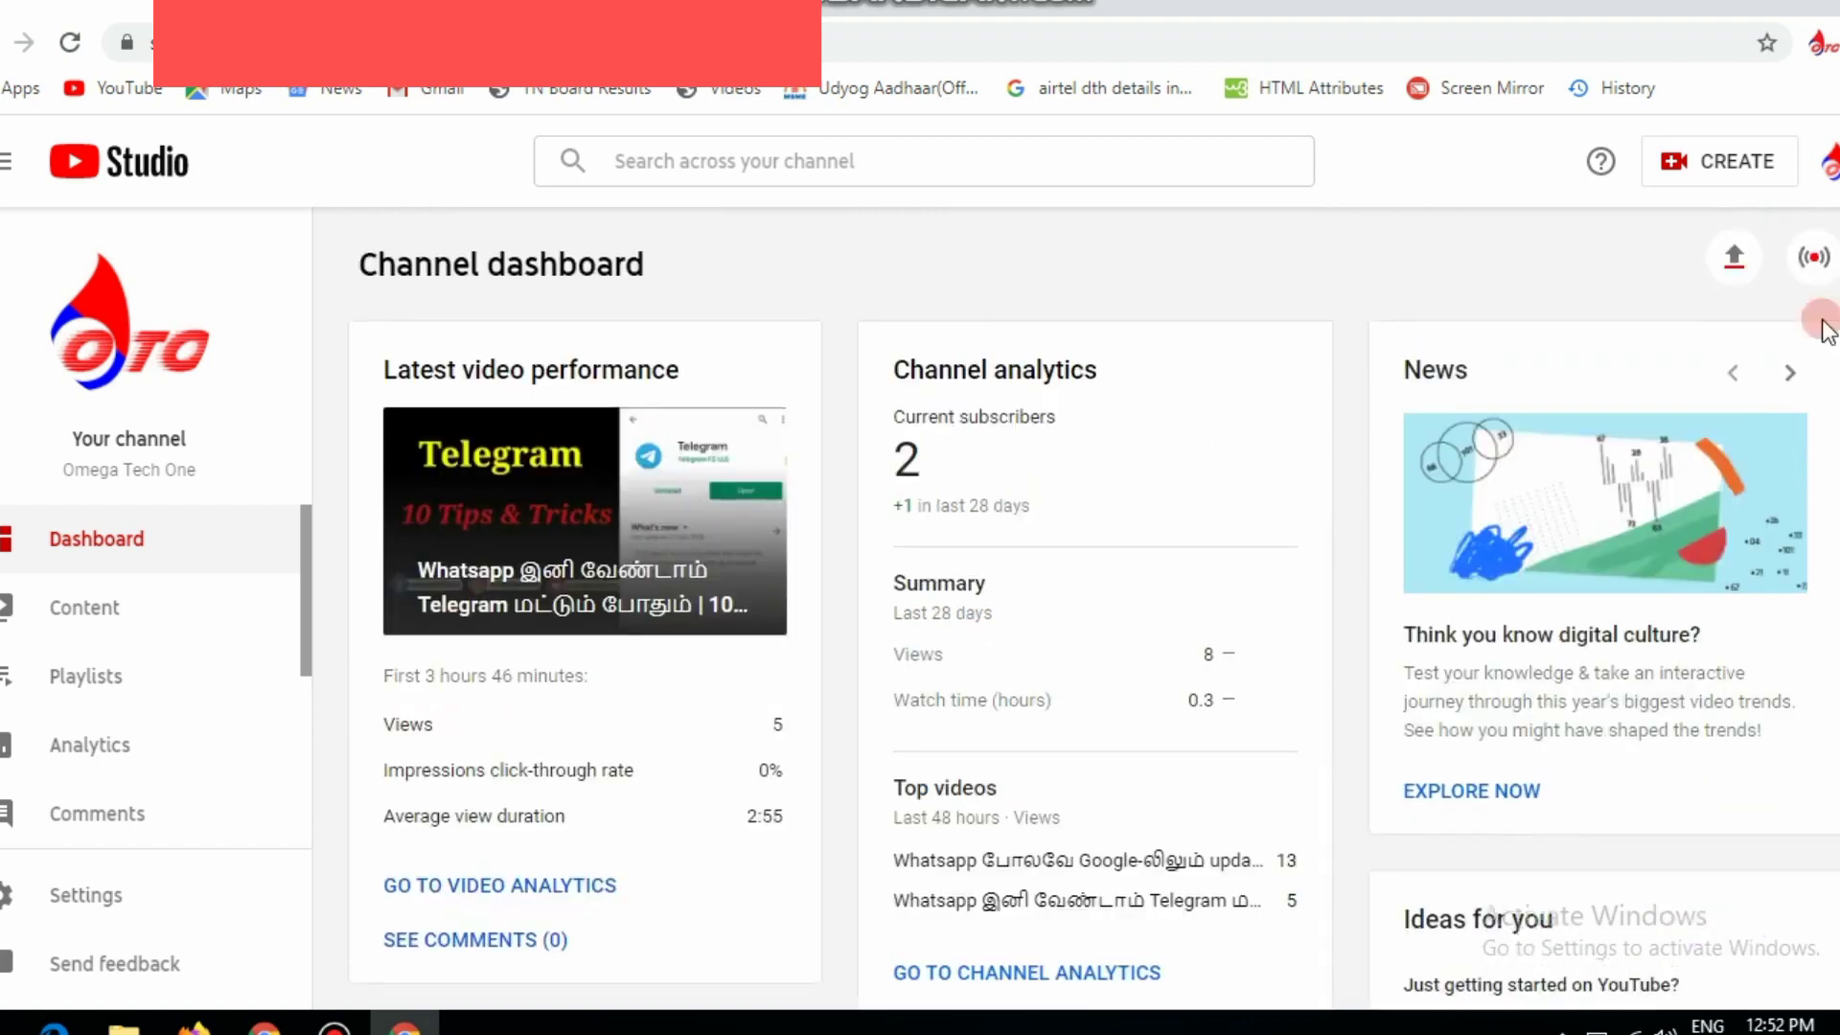
Upload the video file "How to create (brand) business Gmail account_1080p" from the OMEGA folder on the Desktop
click(1740, 278)
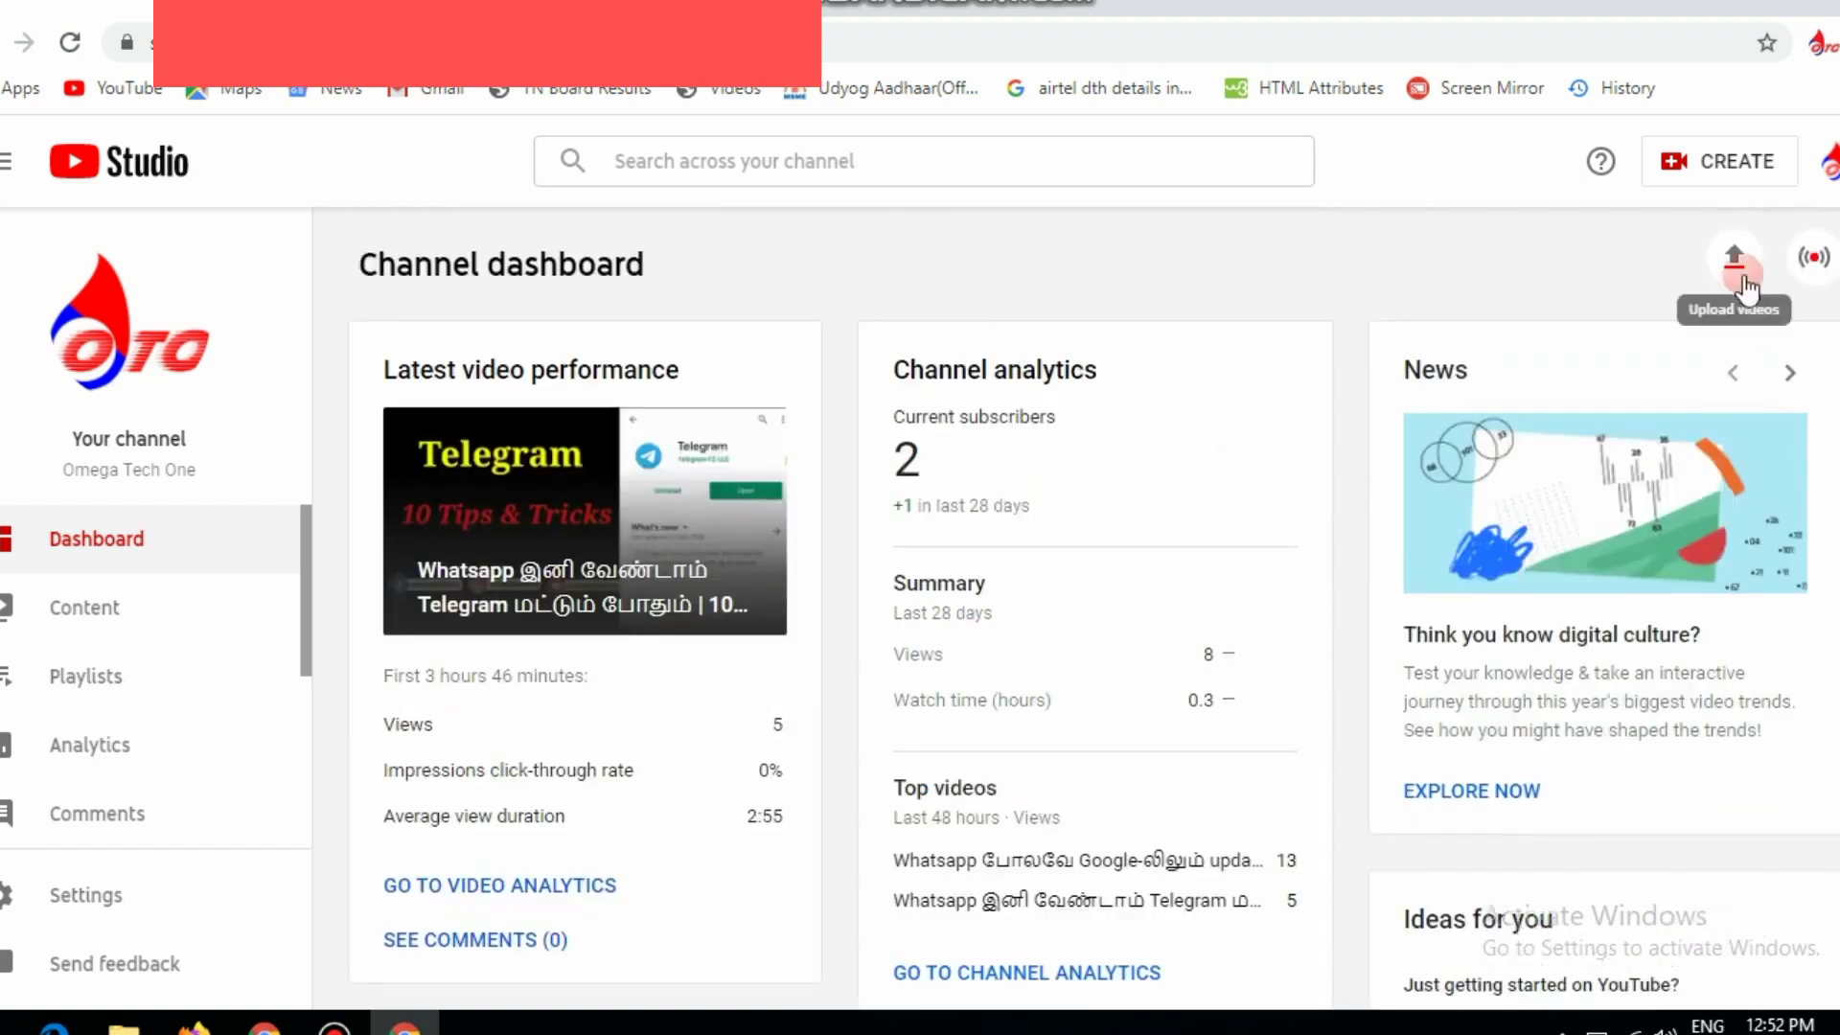
click(1738, 276)
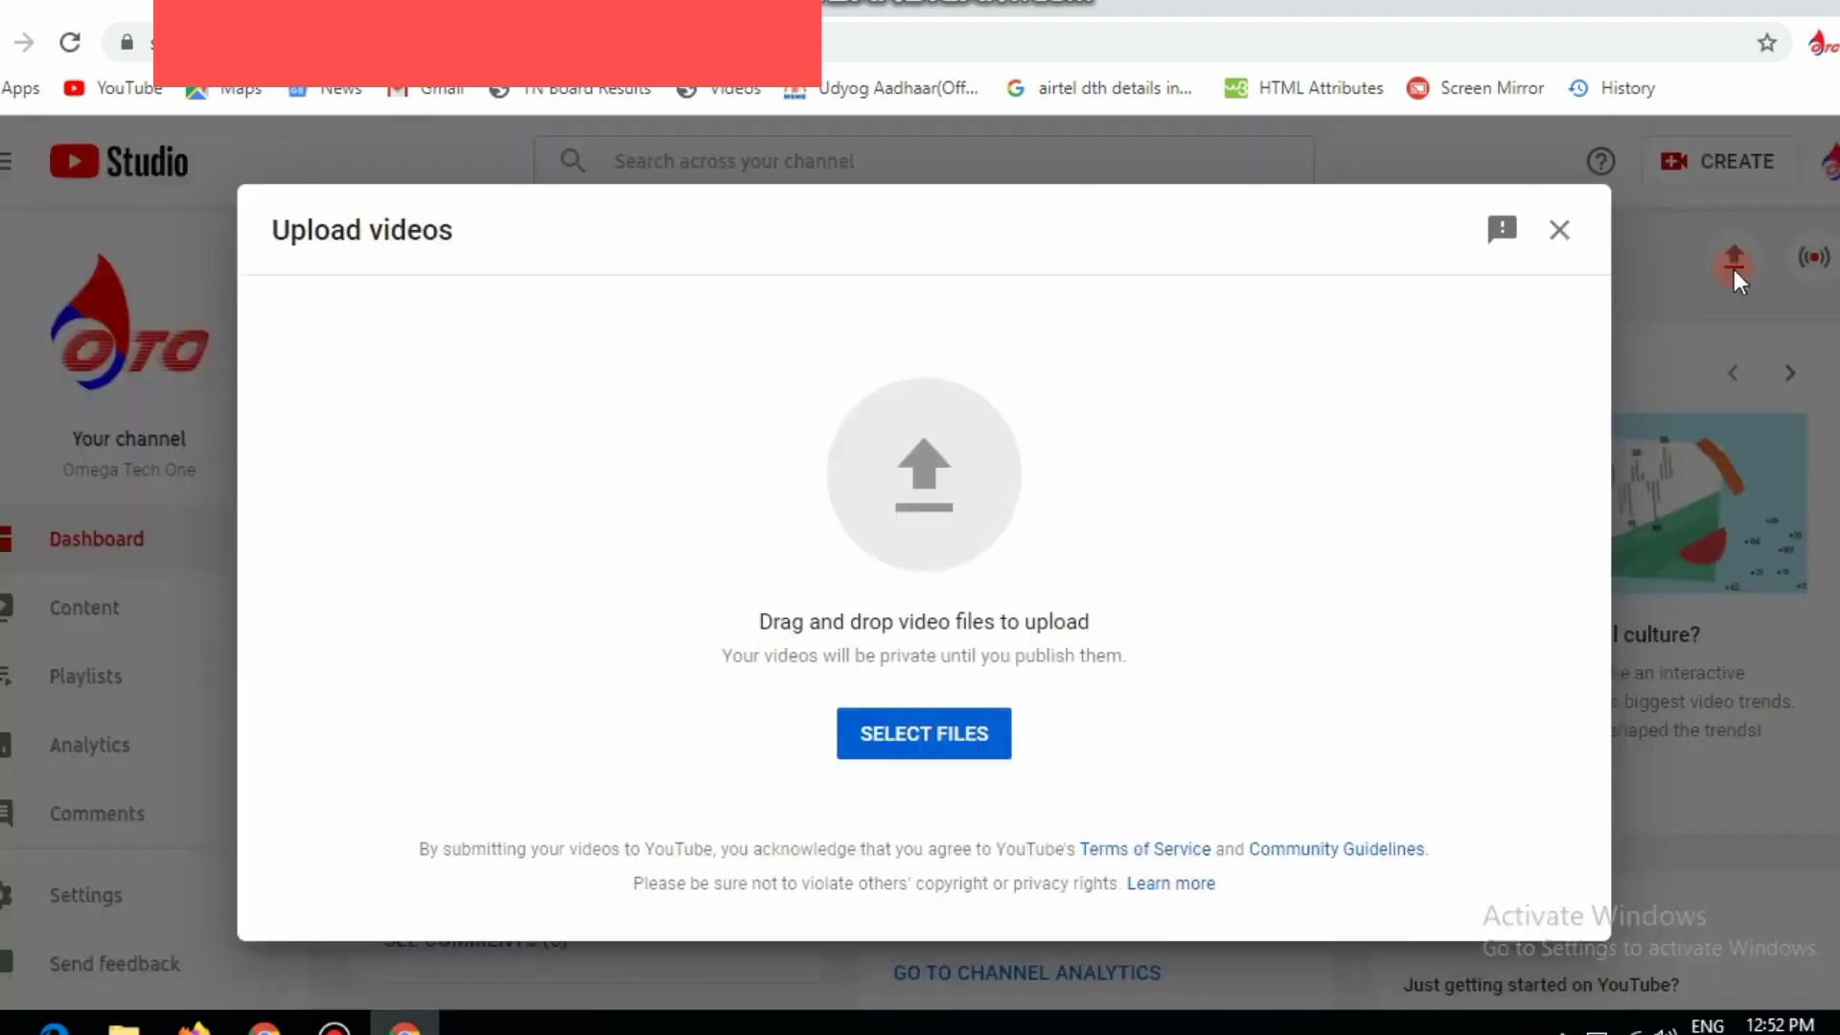
click(942, 737)
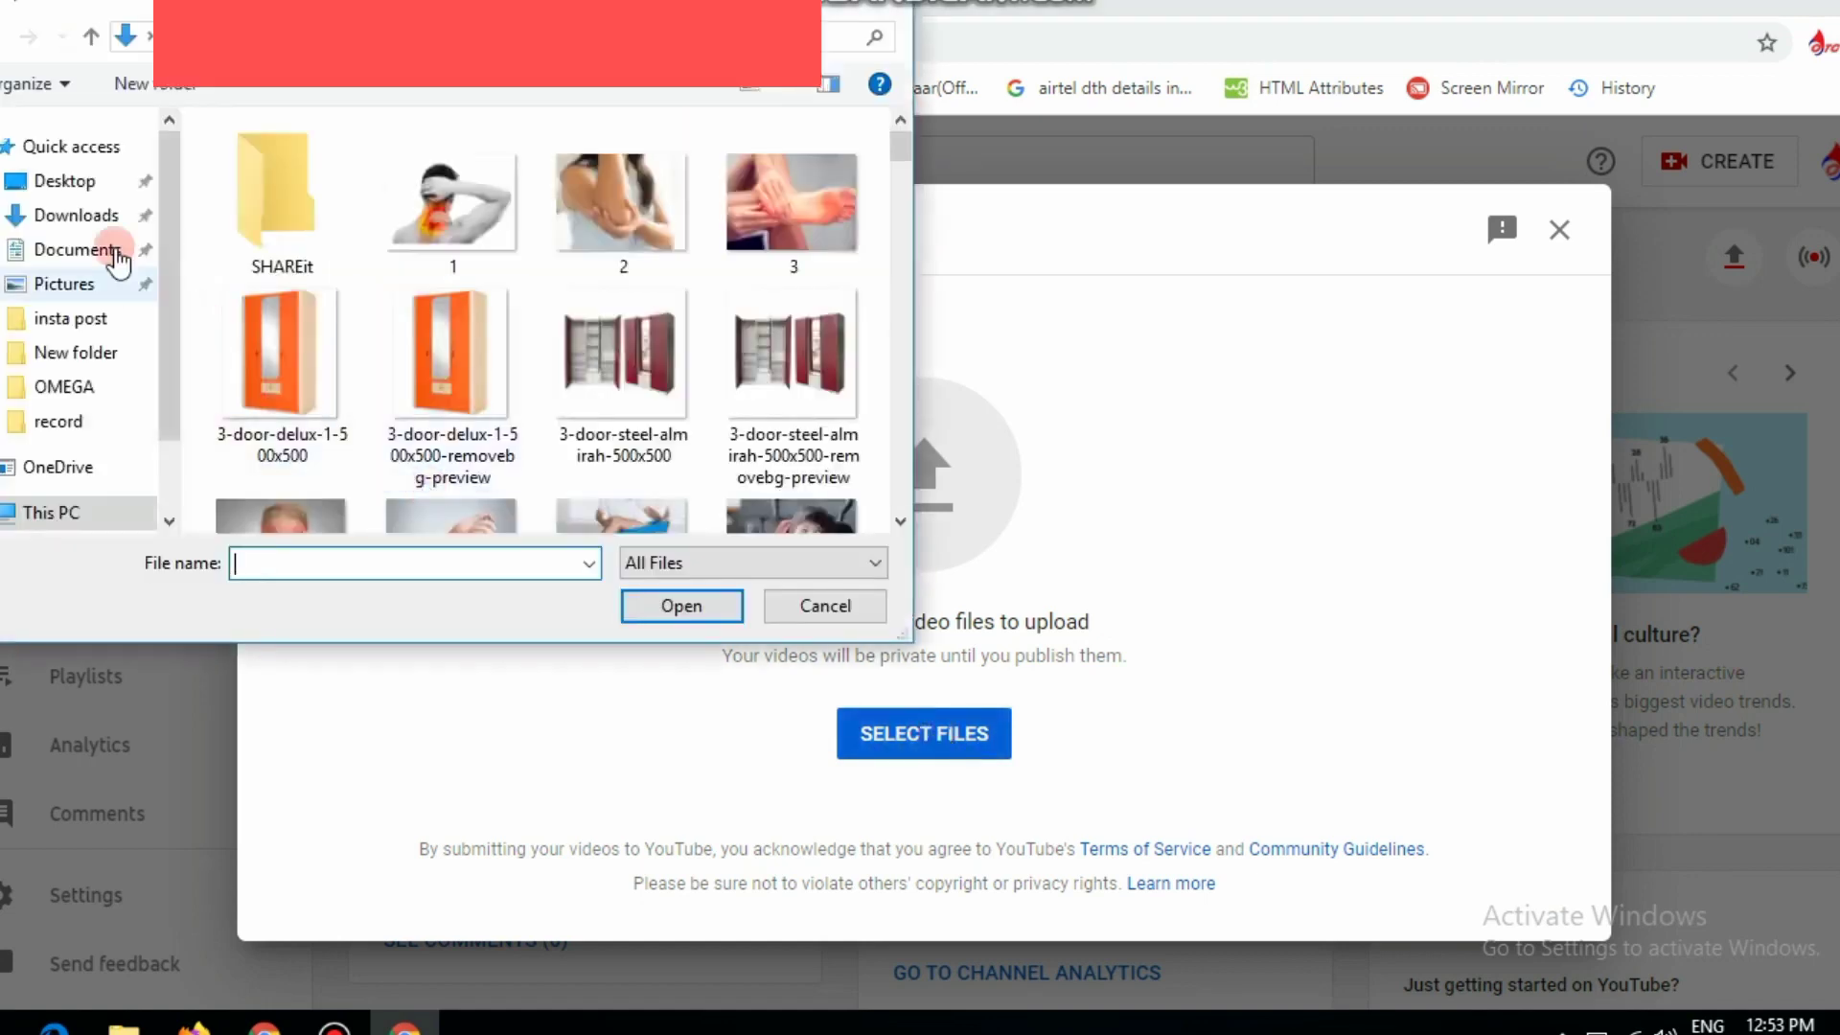
click(92, 188)
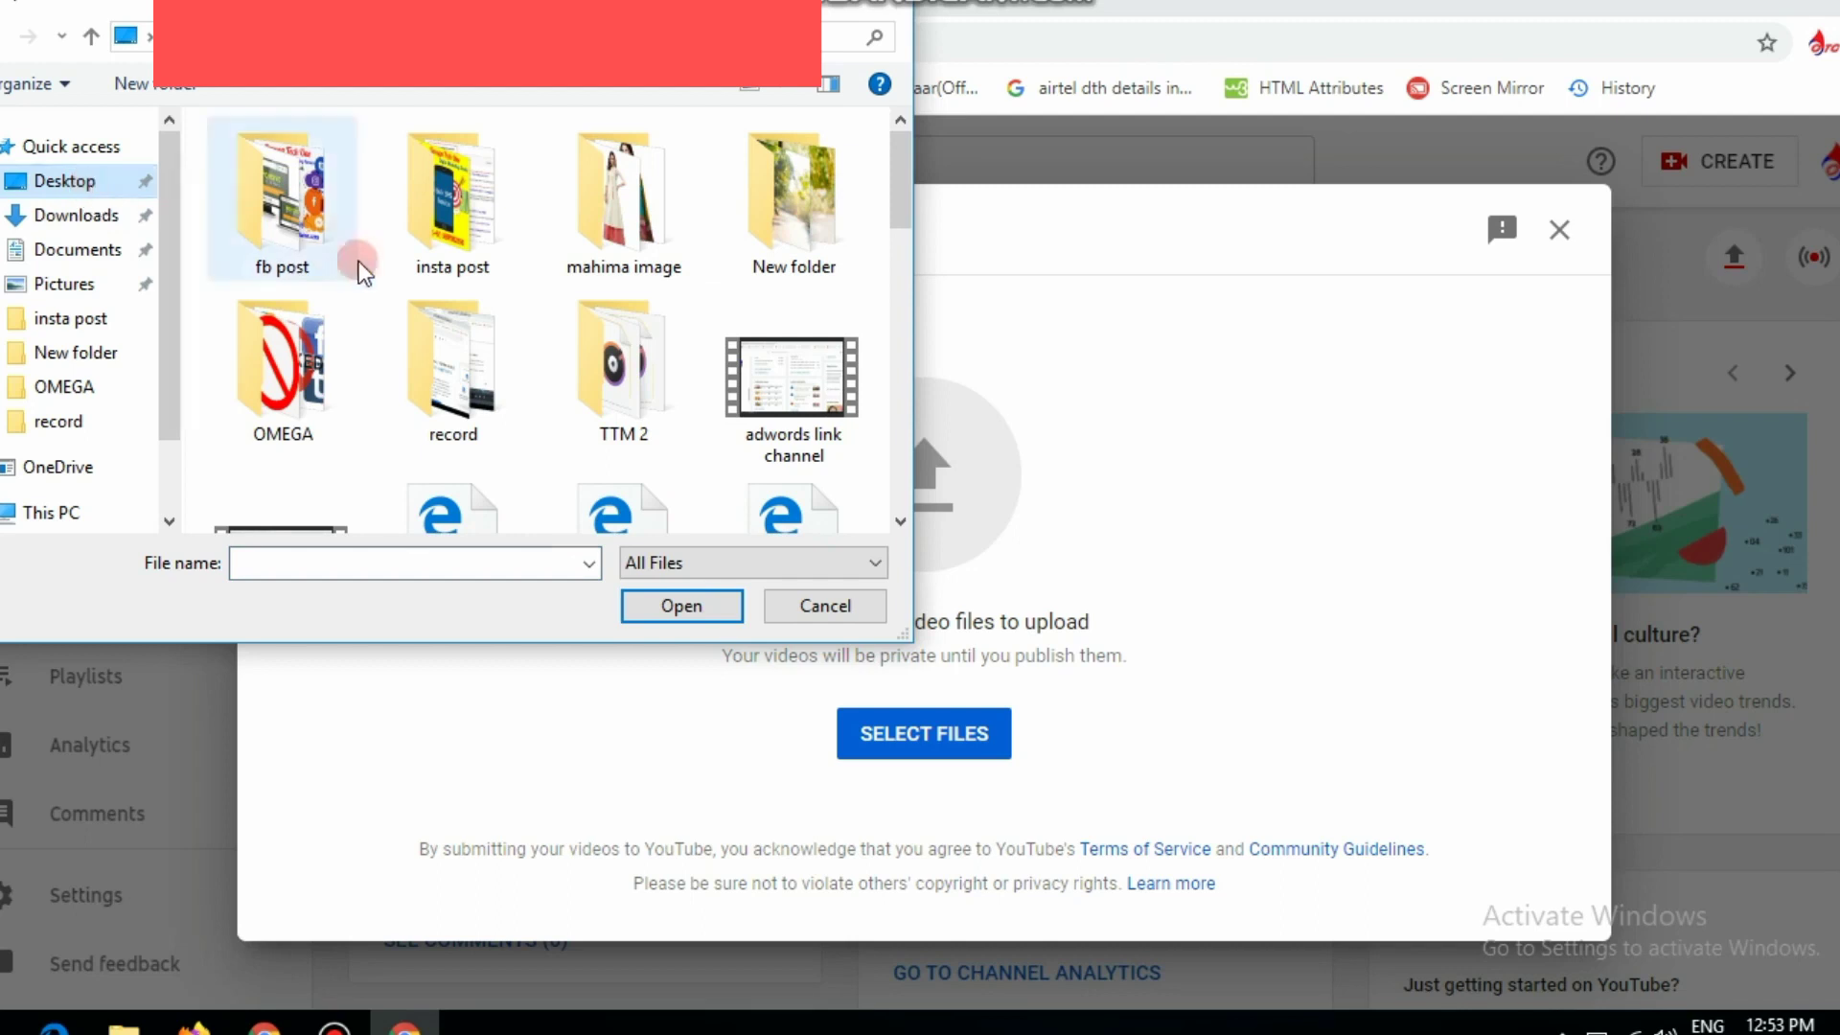
double_click(318, 333)
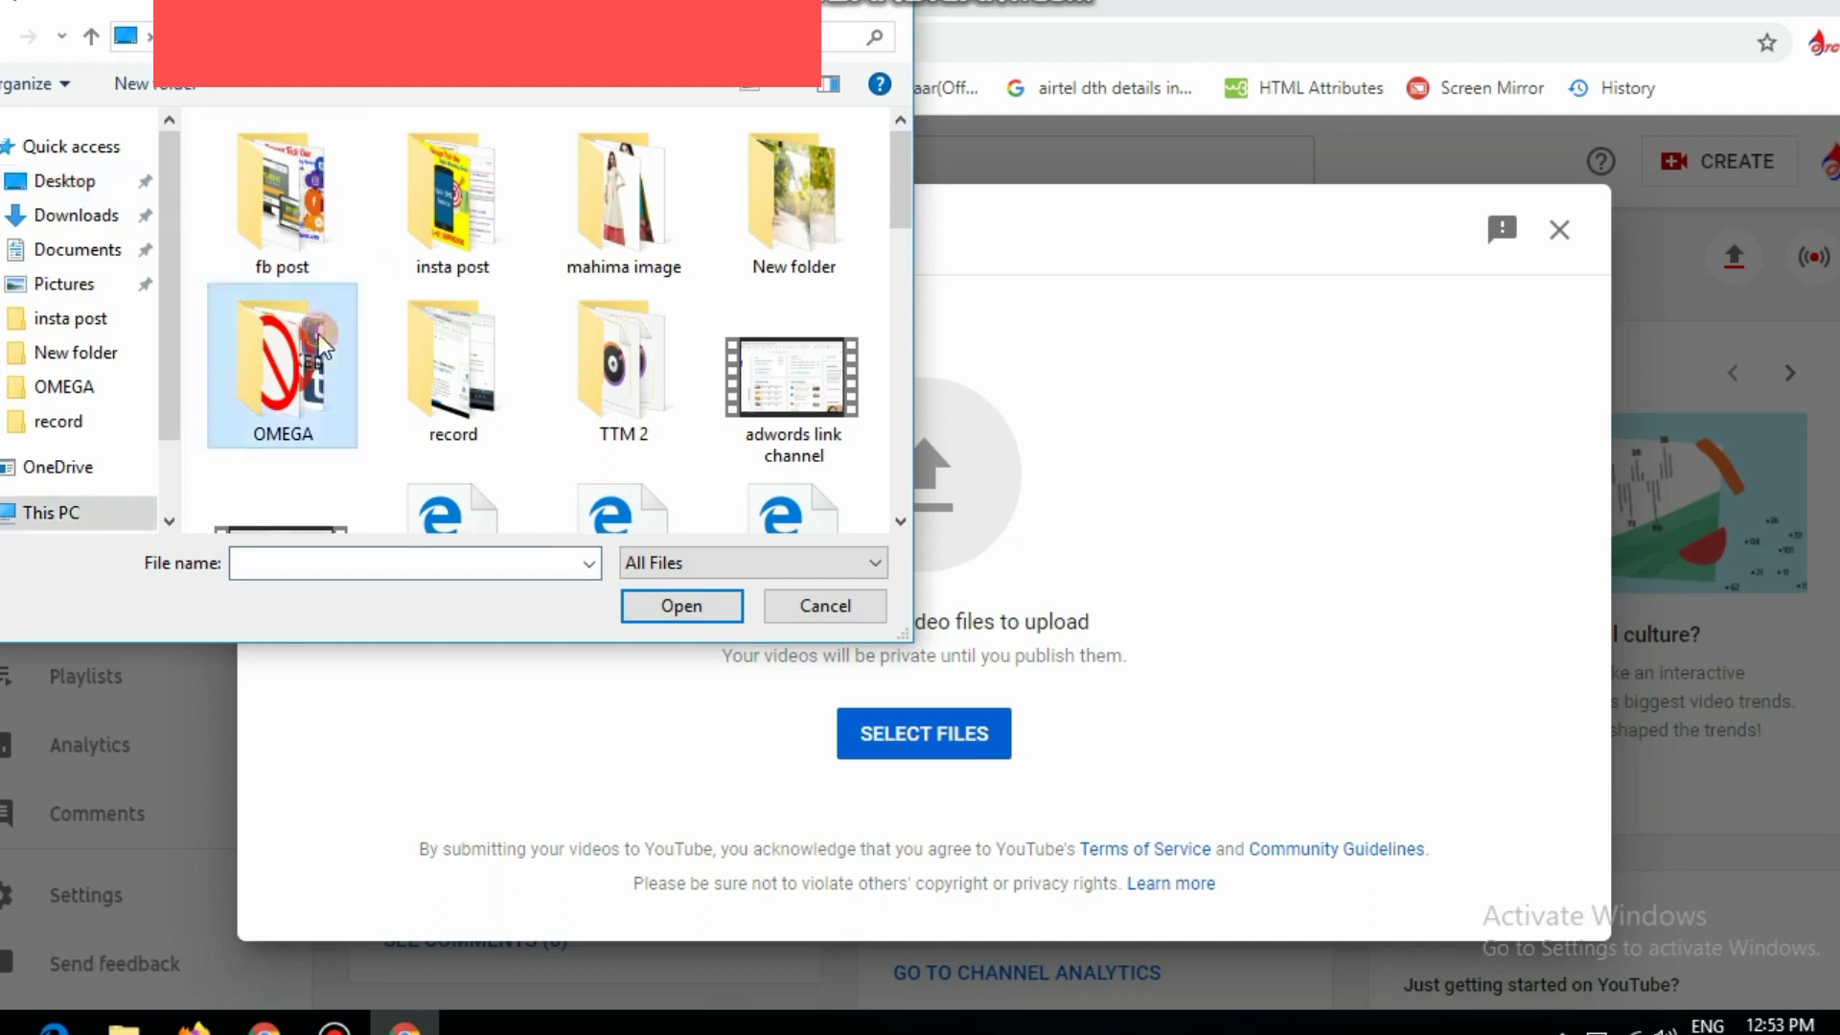
drag(888, 221, 889, 343)
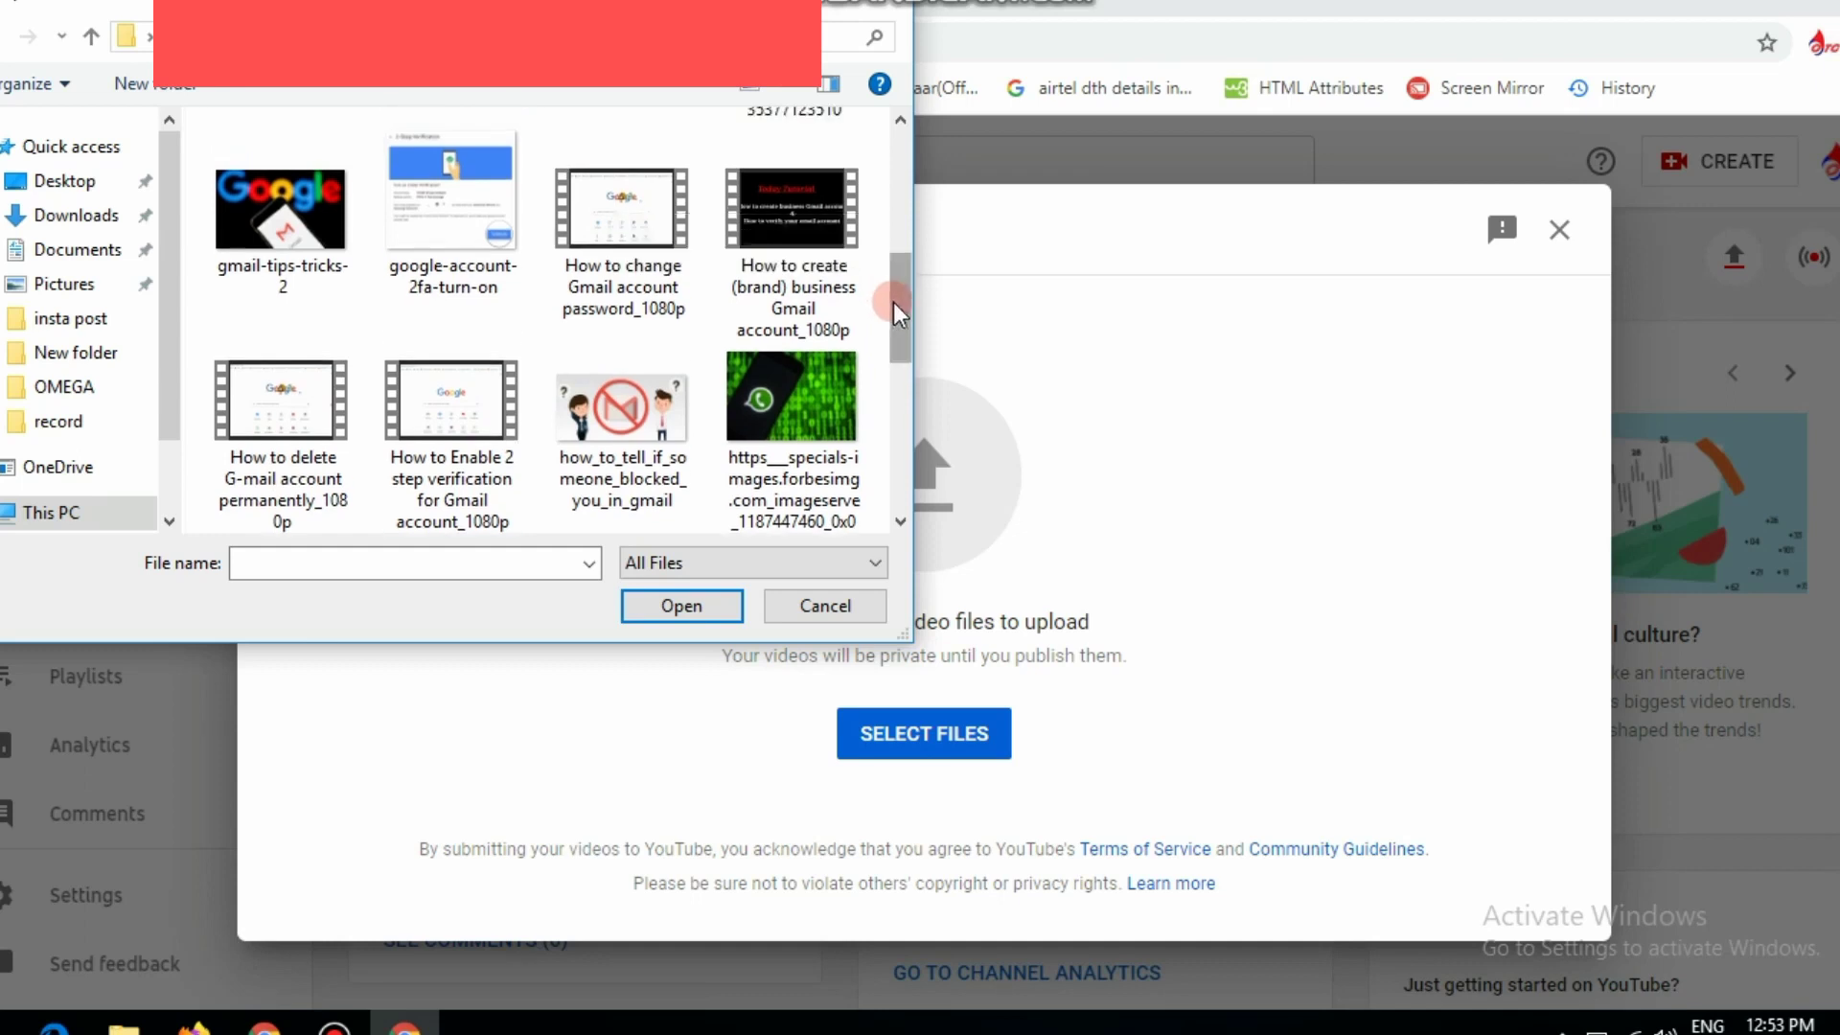
click(821, 244)
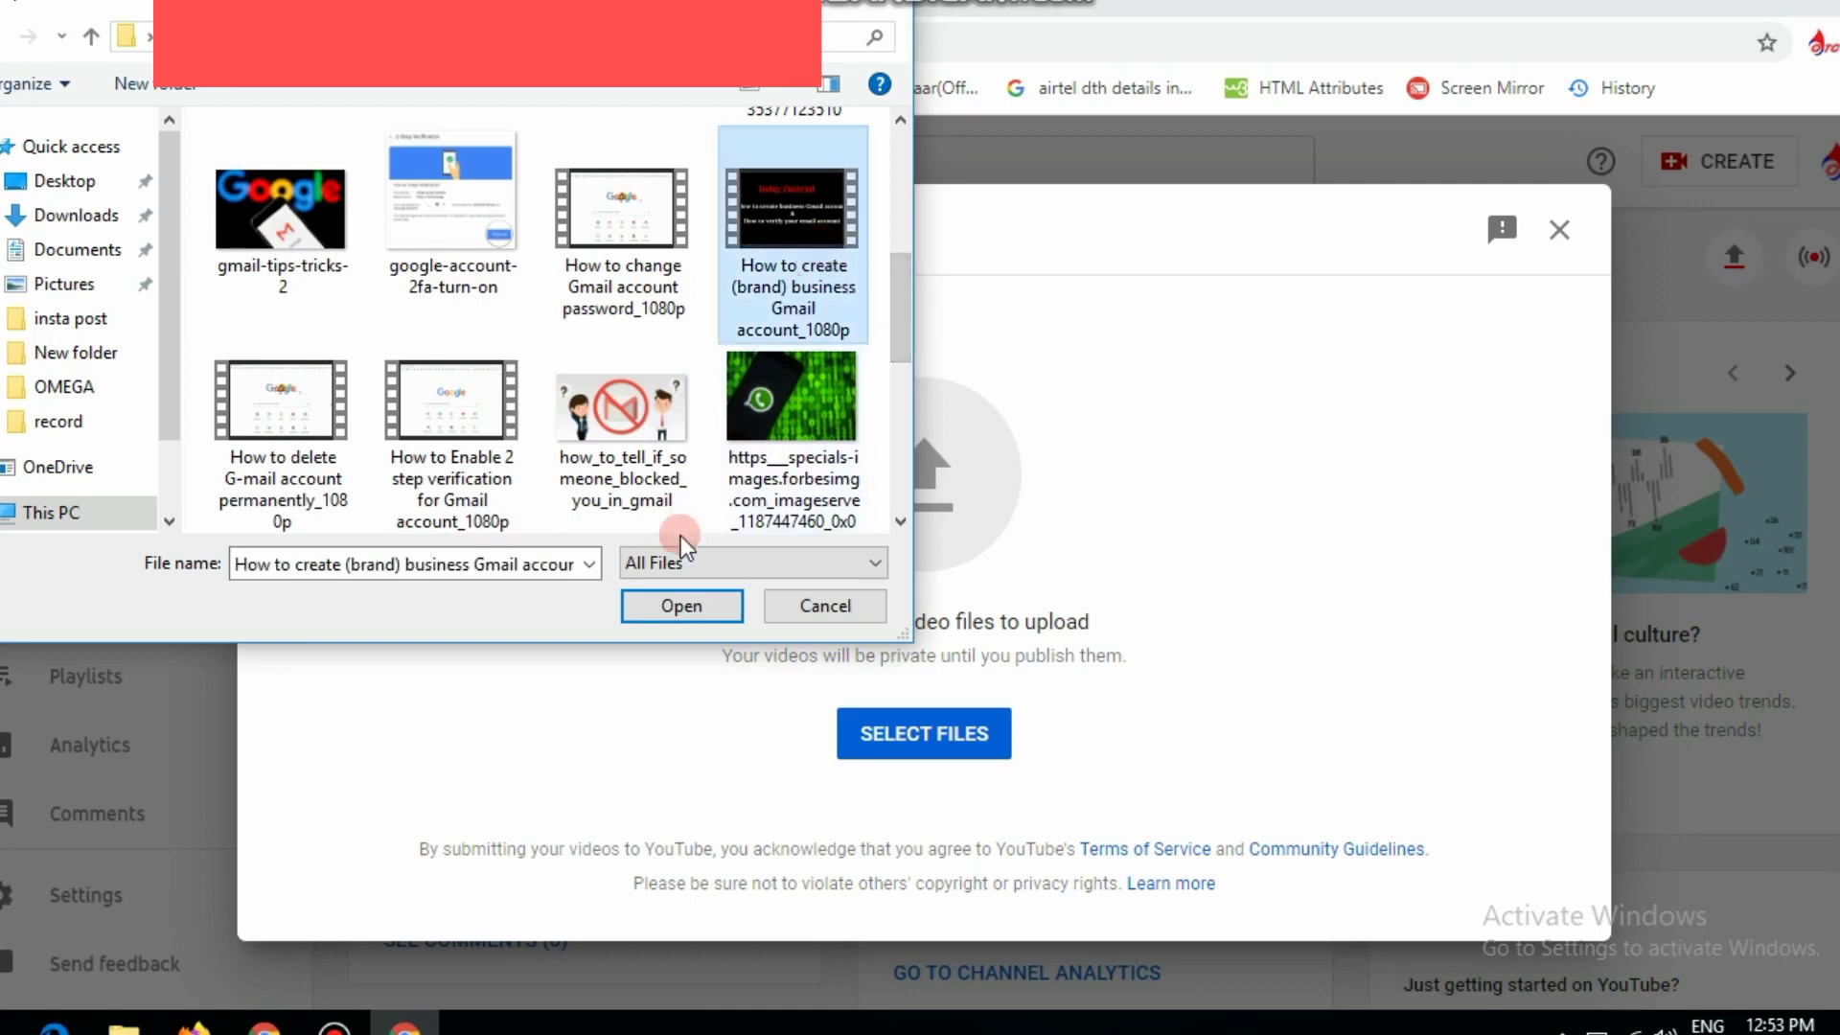
click(658, 613)
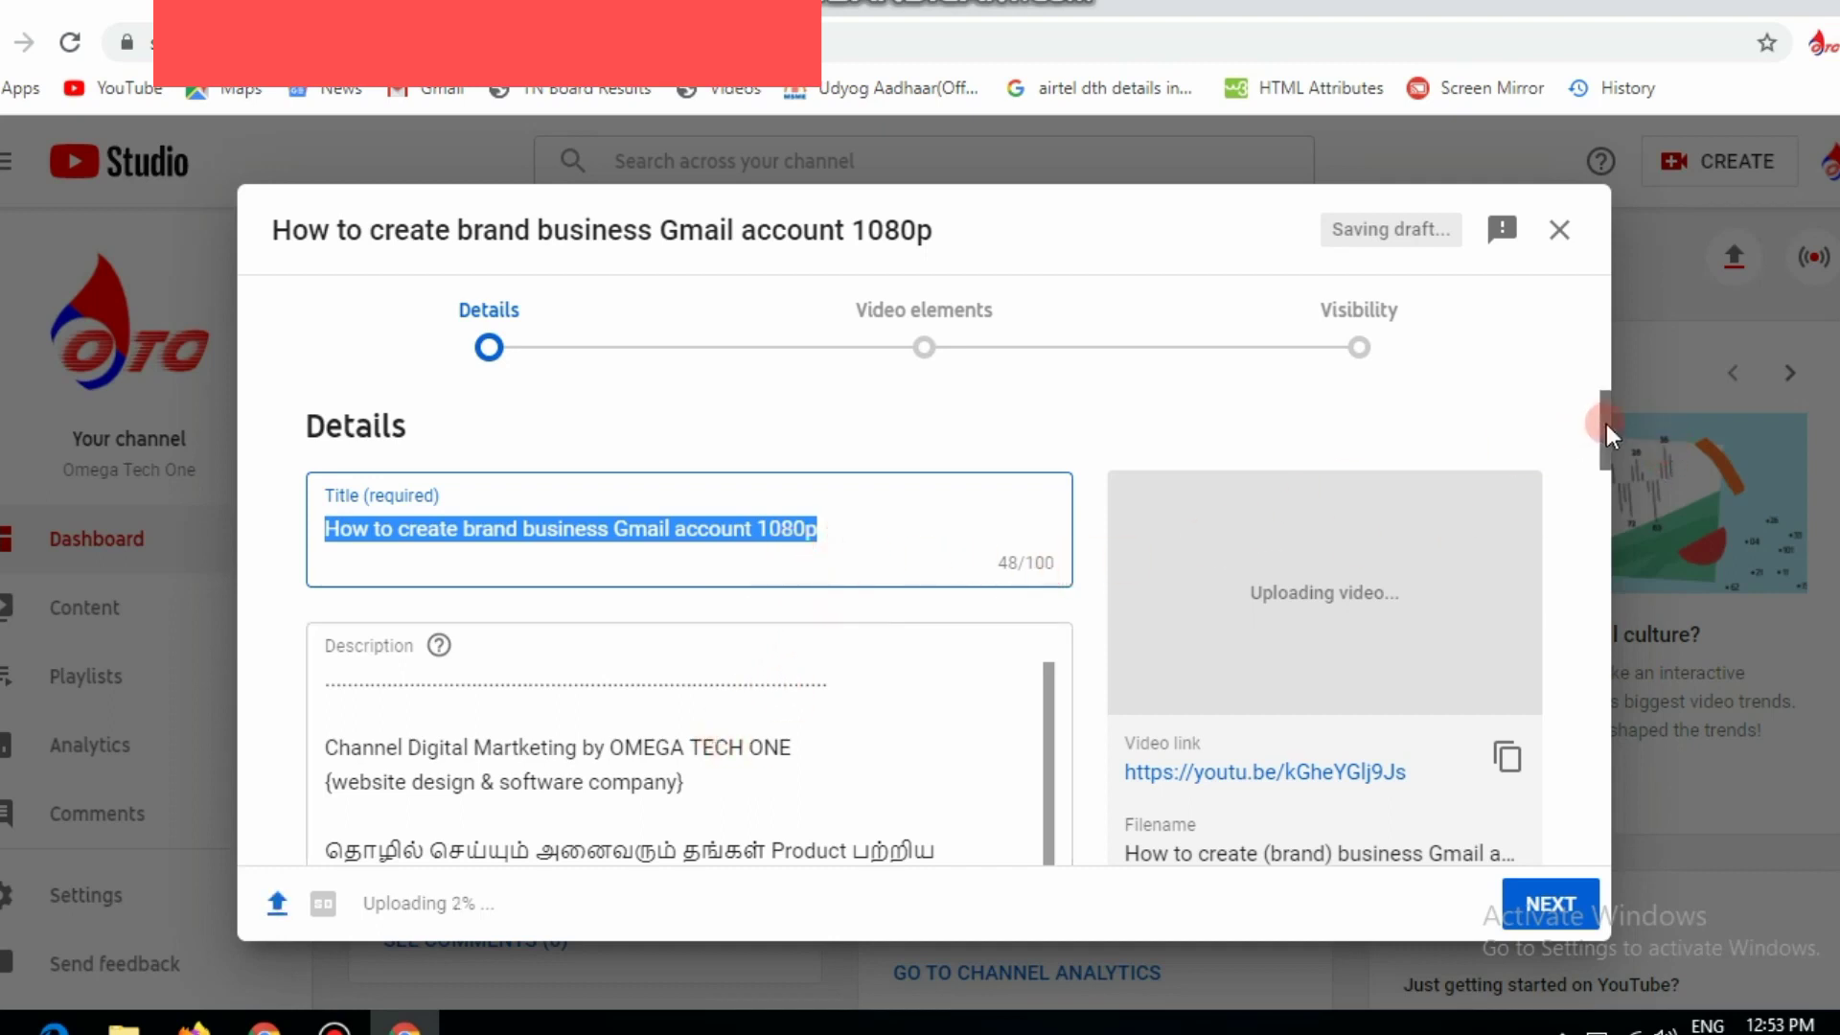
Set the video title to "How to create brand G-mail account | How to create business Google account in Tamil" and repeat it in the description
drag(1606, 423, 1606, 746)
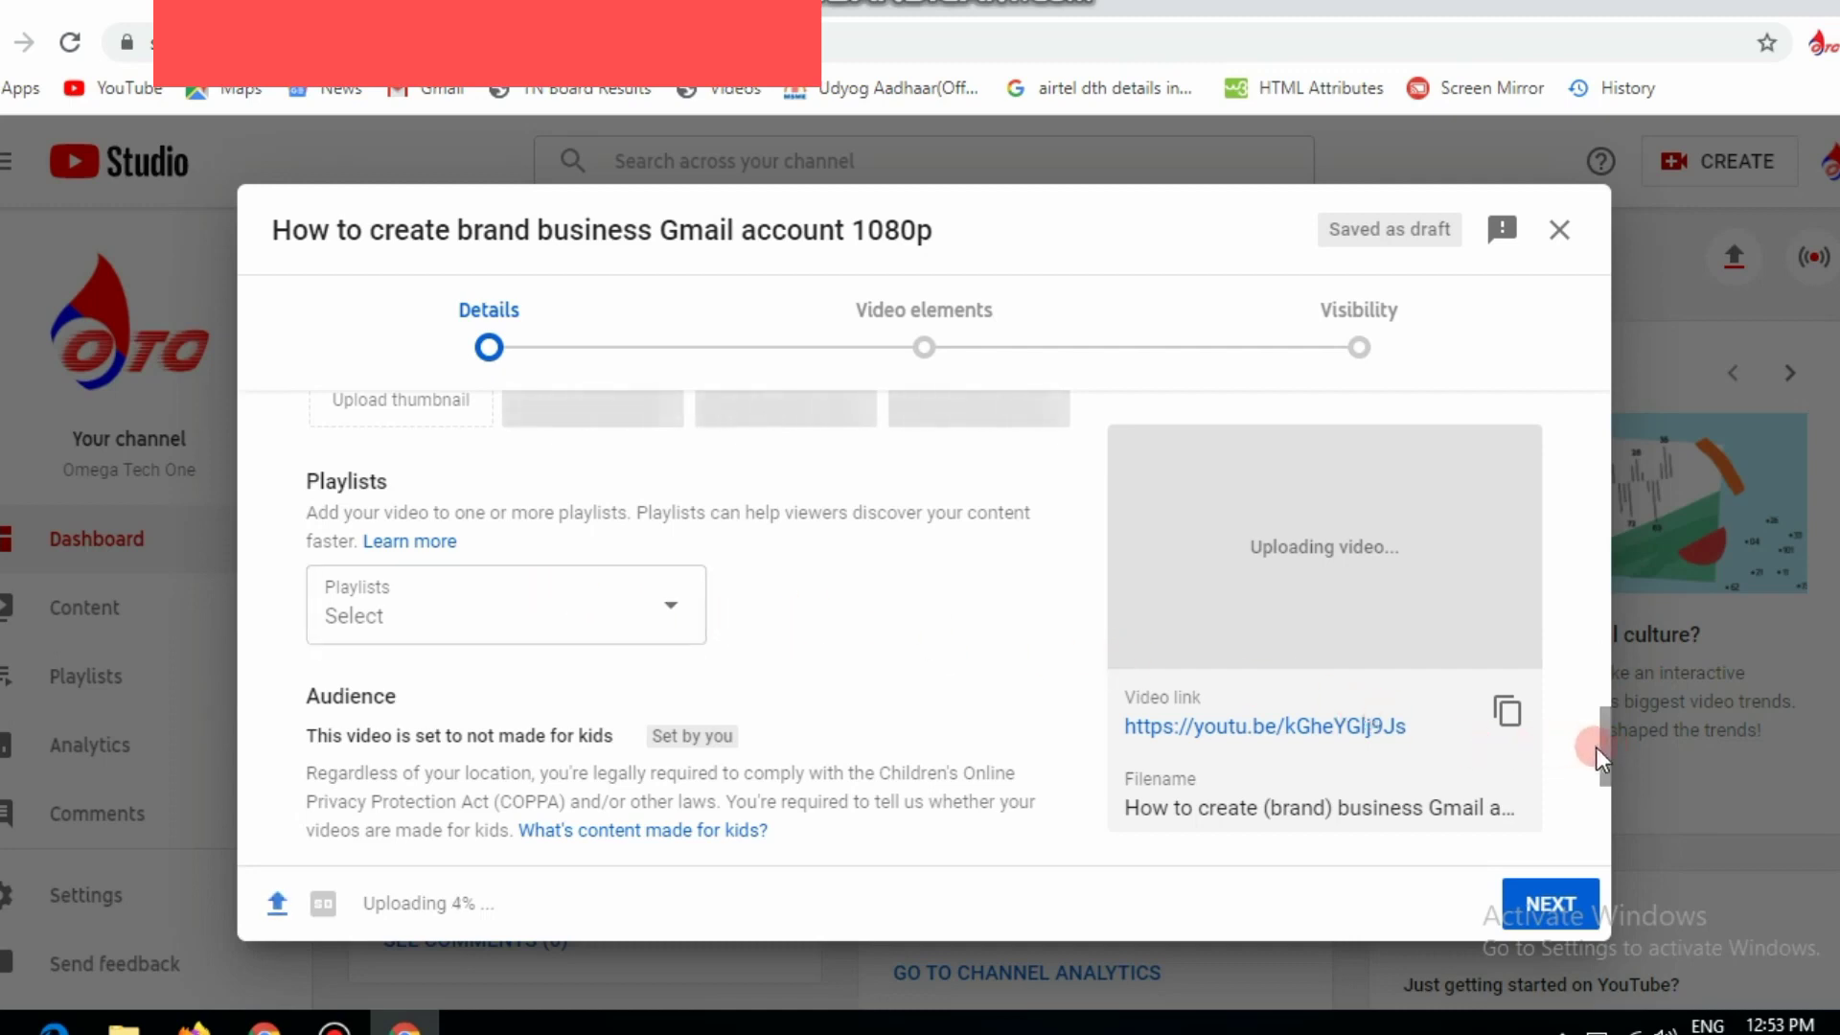
drag(1603, 749, 1607, 830)
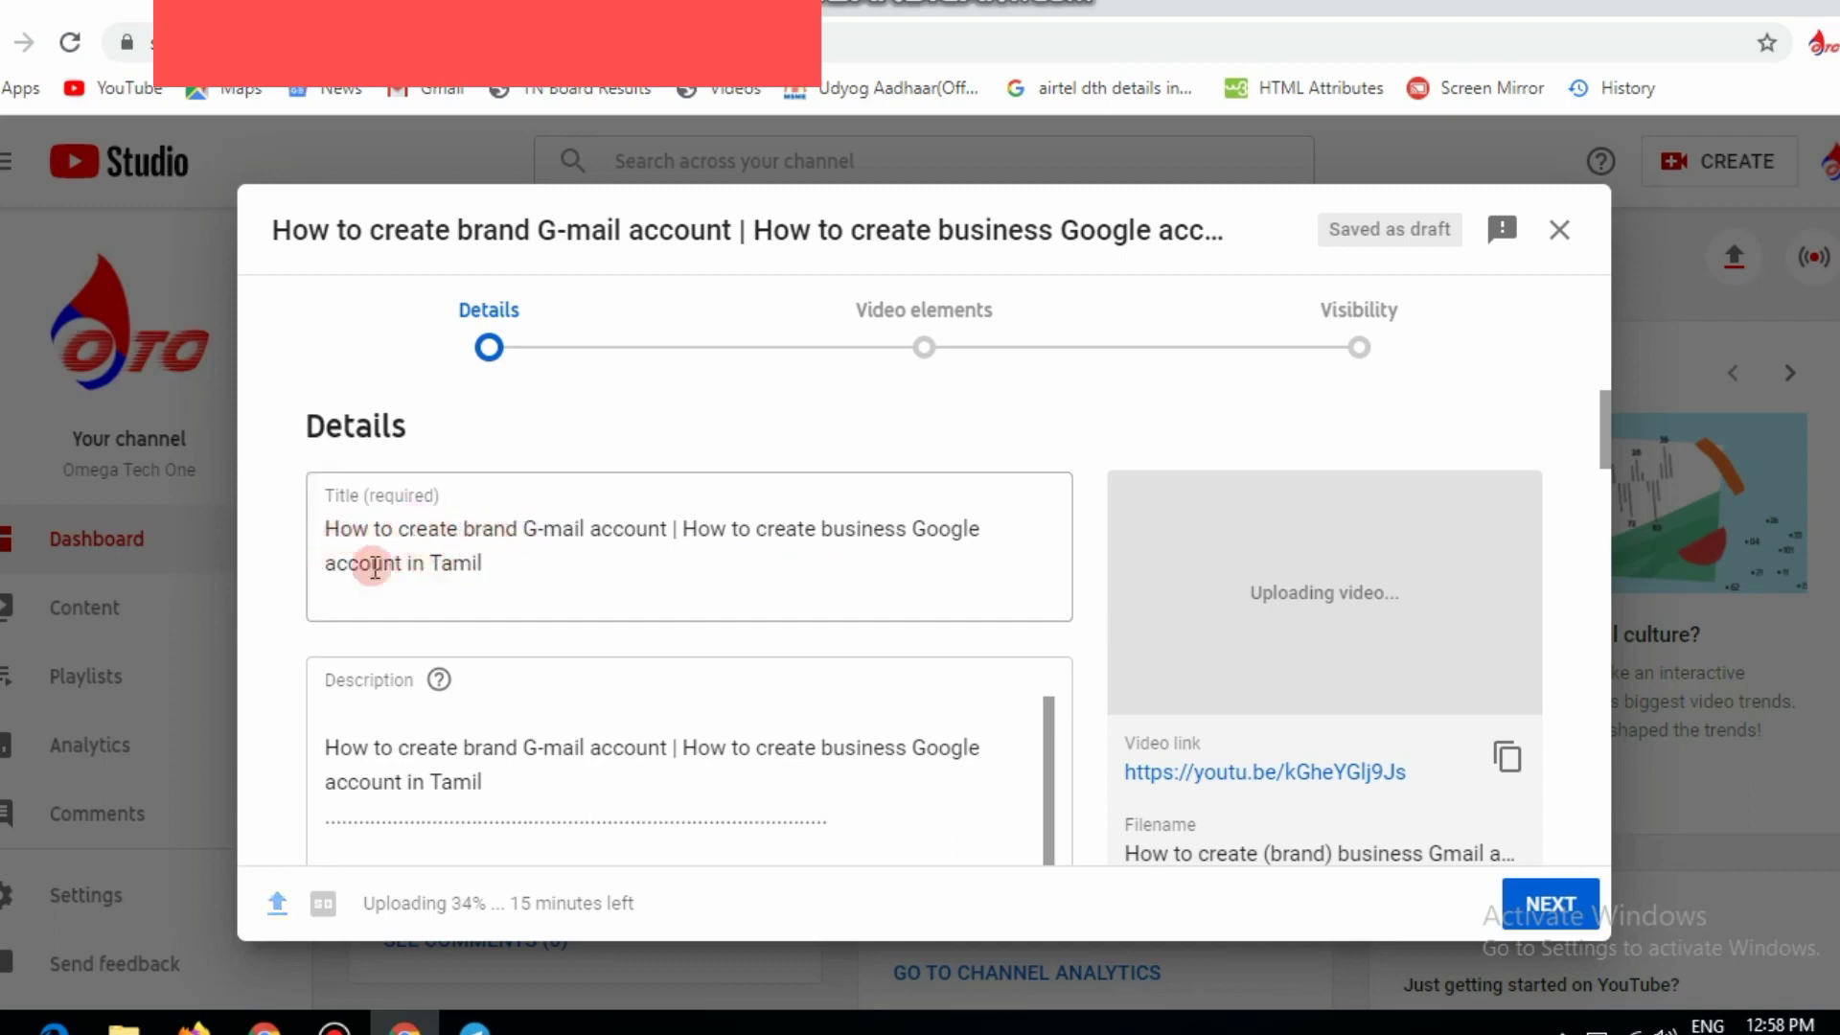
click(532, 572)
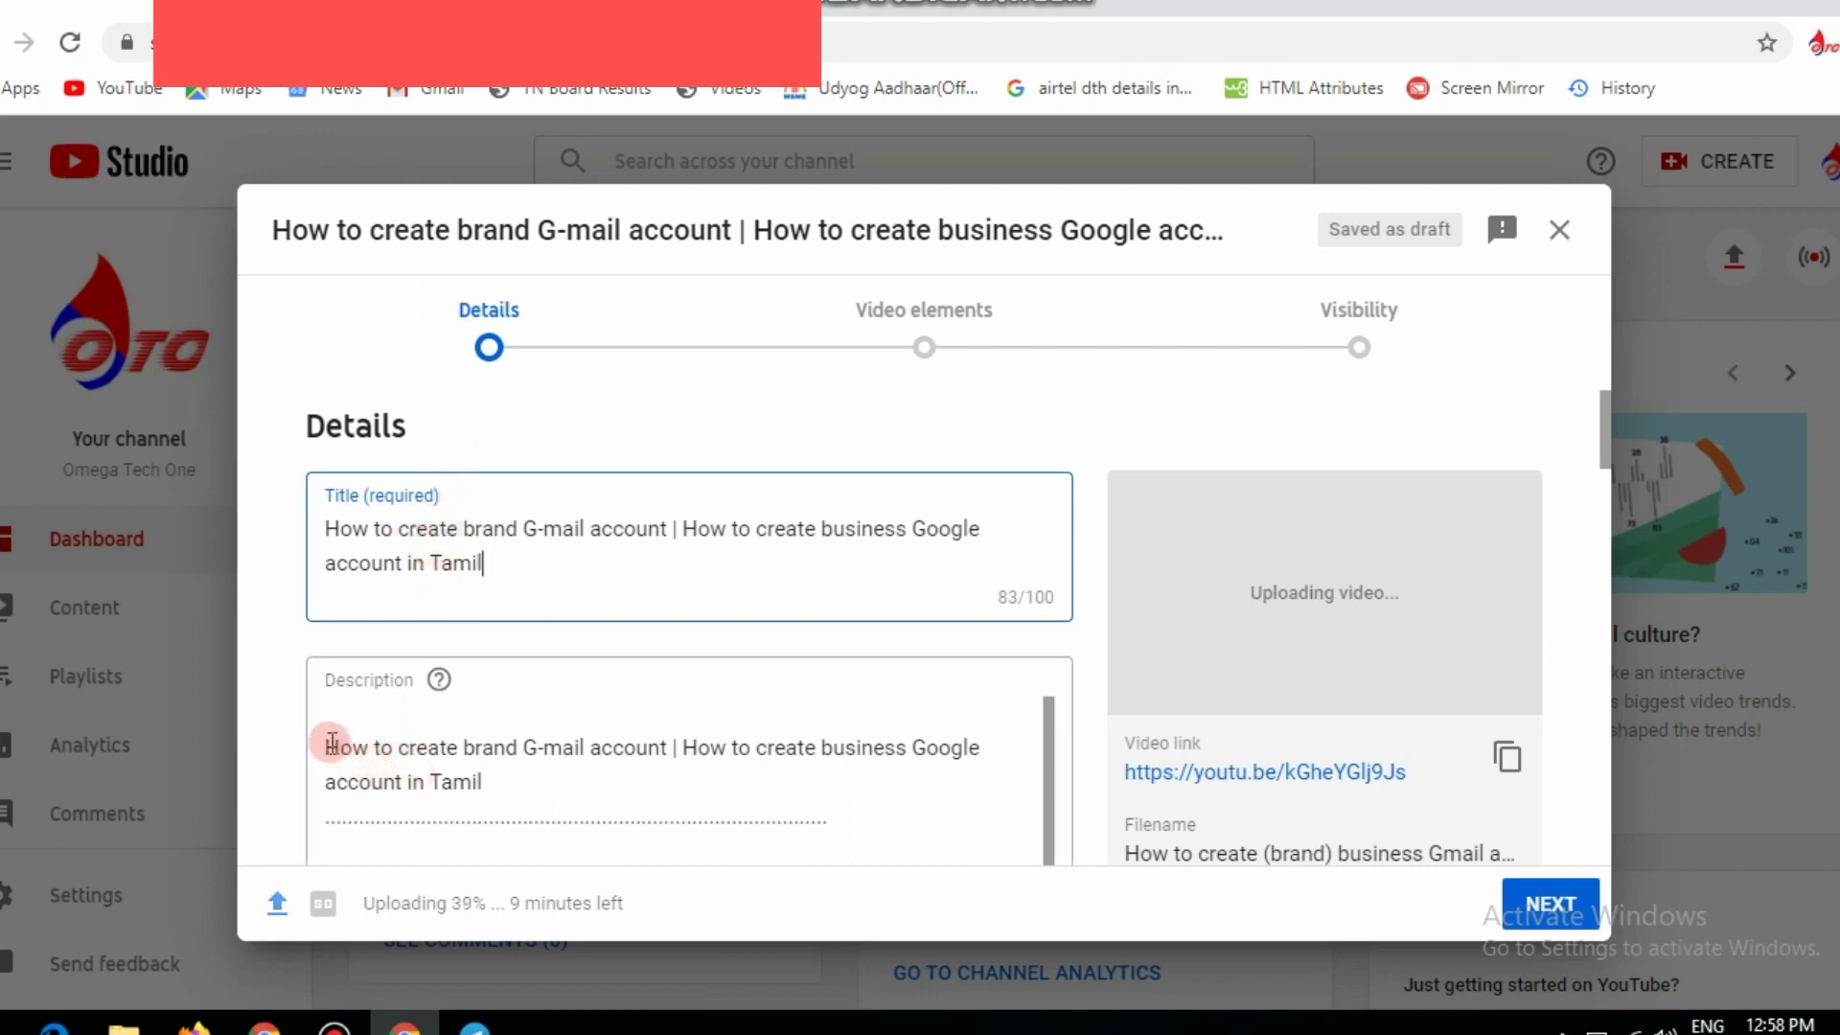
drag(331, 744, 541, 764)
Add the hashtags #creategmailaccount #brandaccount #gmail as the first line of the description, followed by a blank line
click(556, 709)
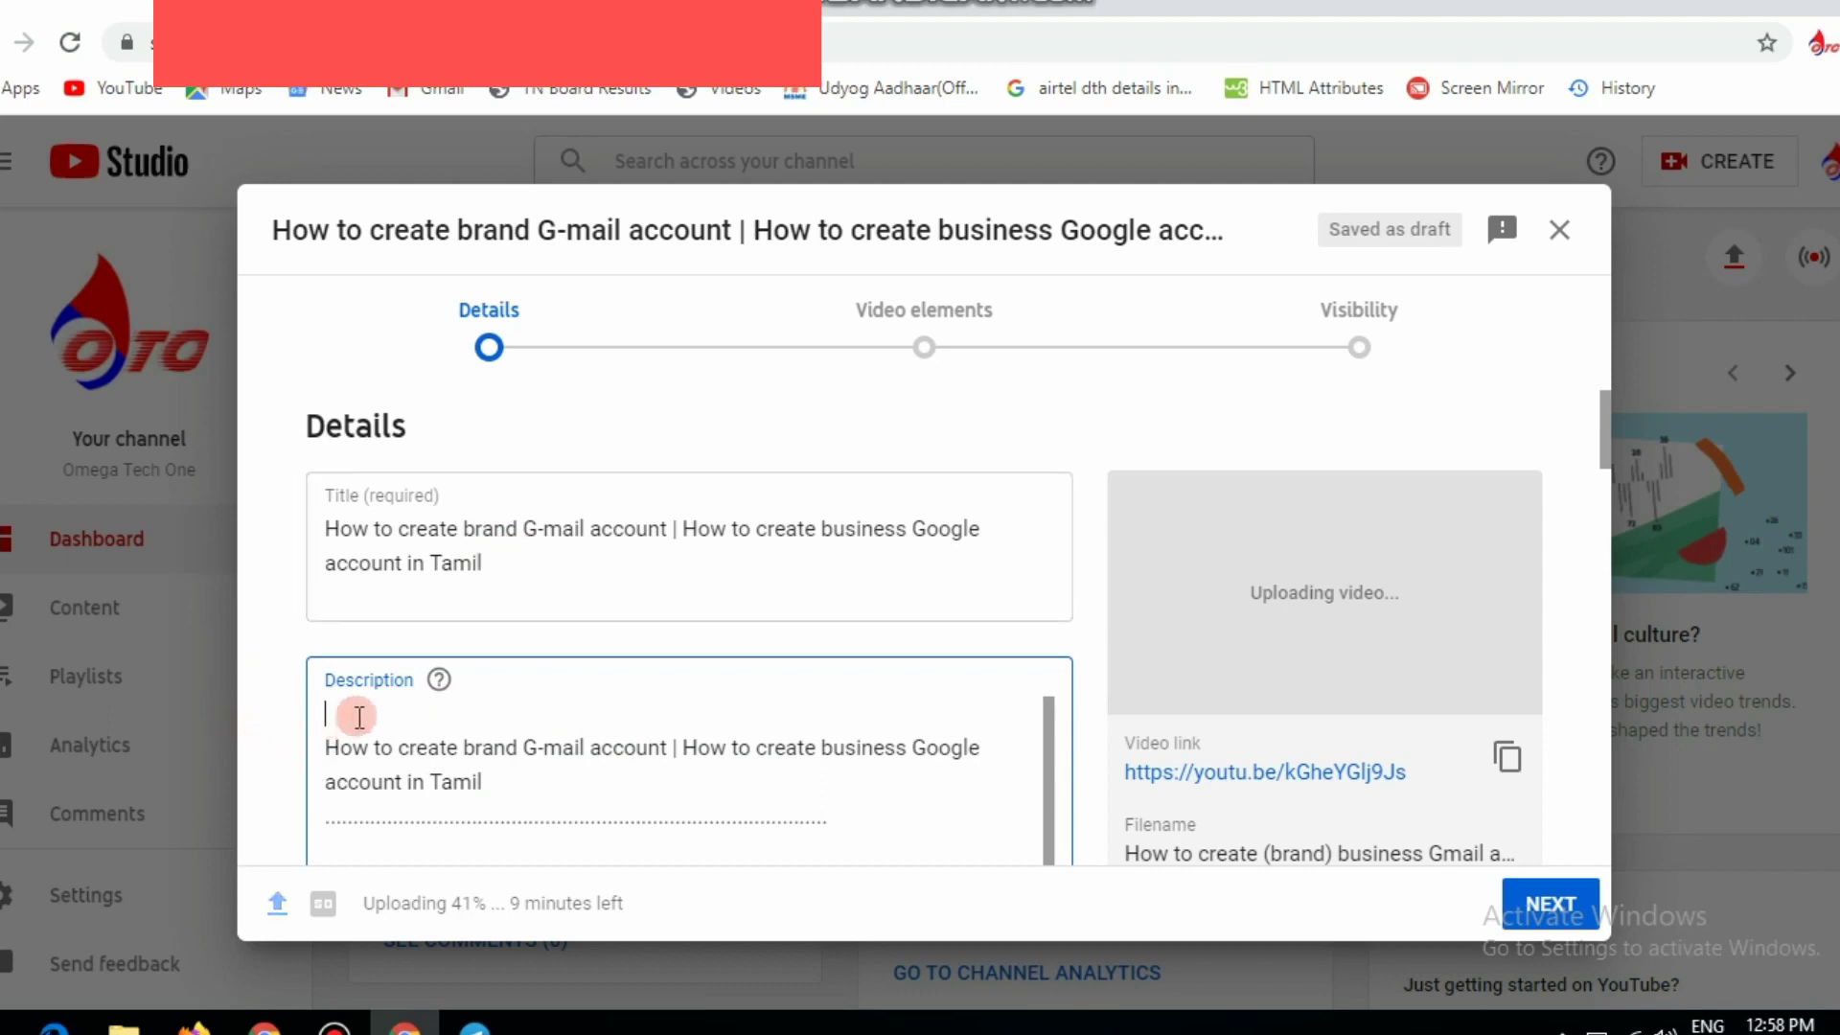
text(#)
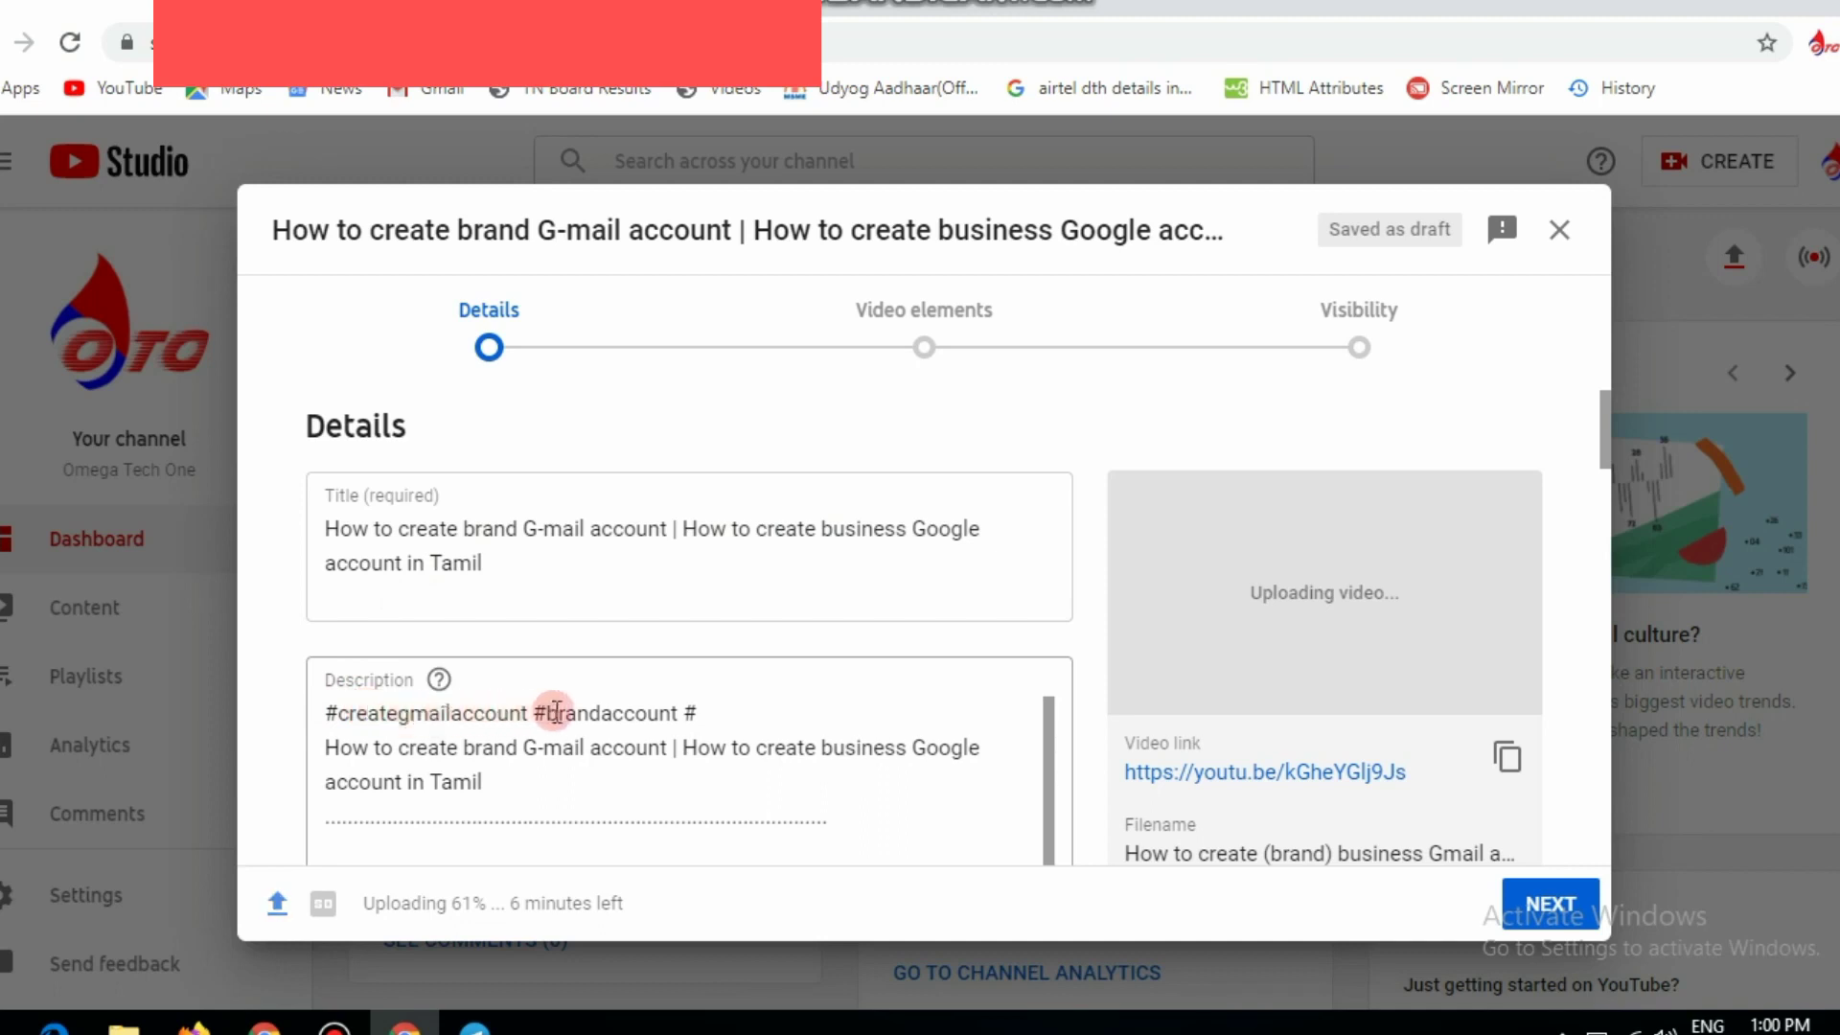
click(710, 714)
text(gmail)
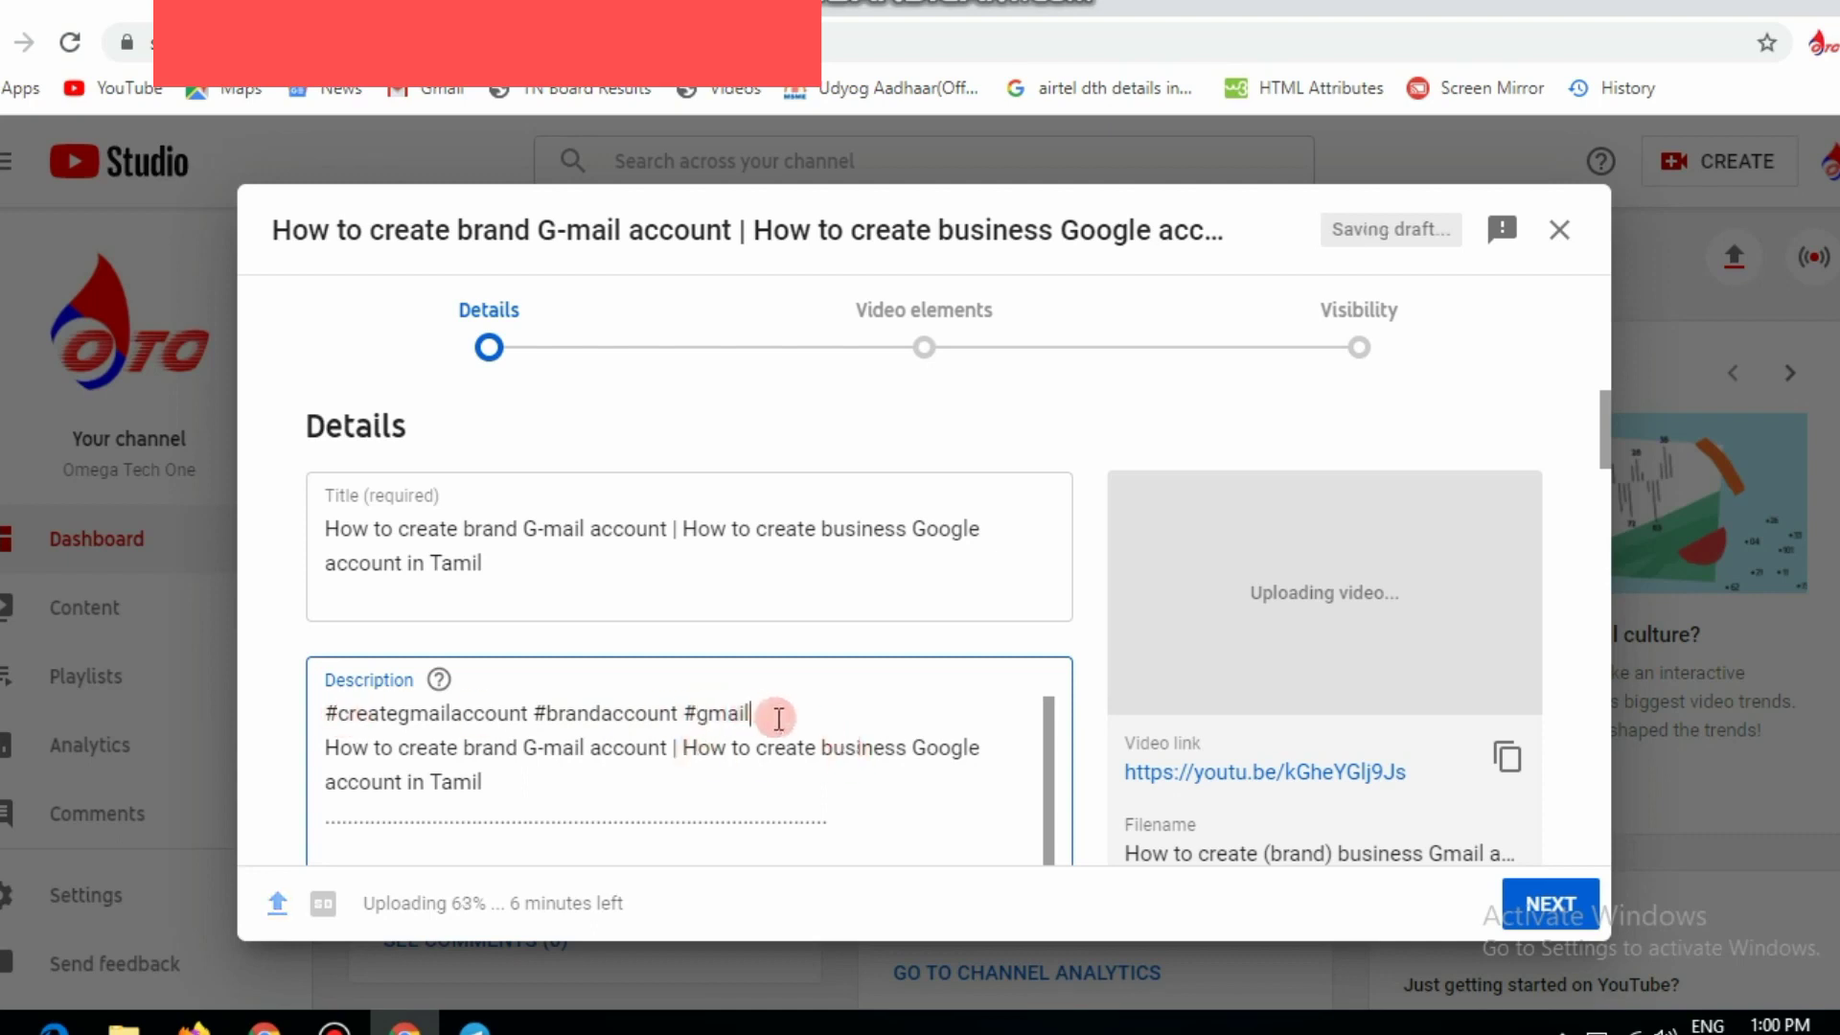
key(Return)
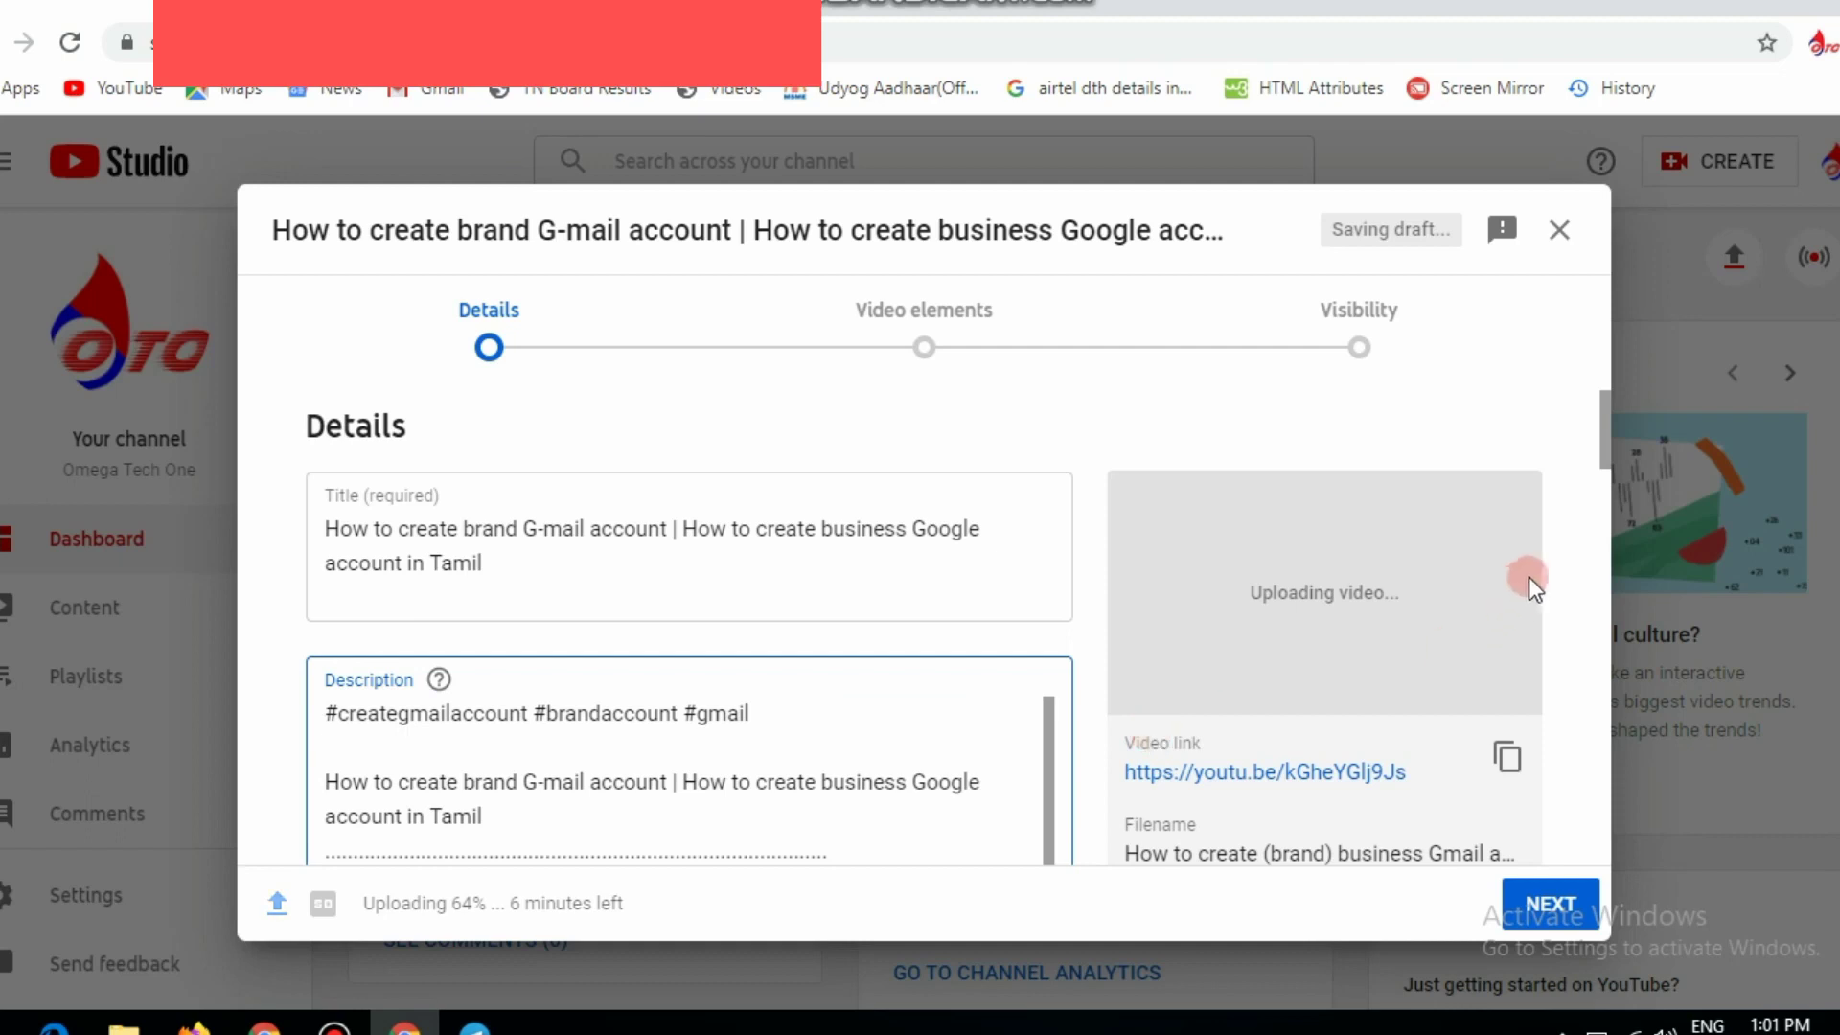
Review the rest of the description, from the company introduction through the services list to the disclaimer
drag(1606, 454, 1606, 483)
click(404, 613)
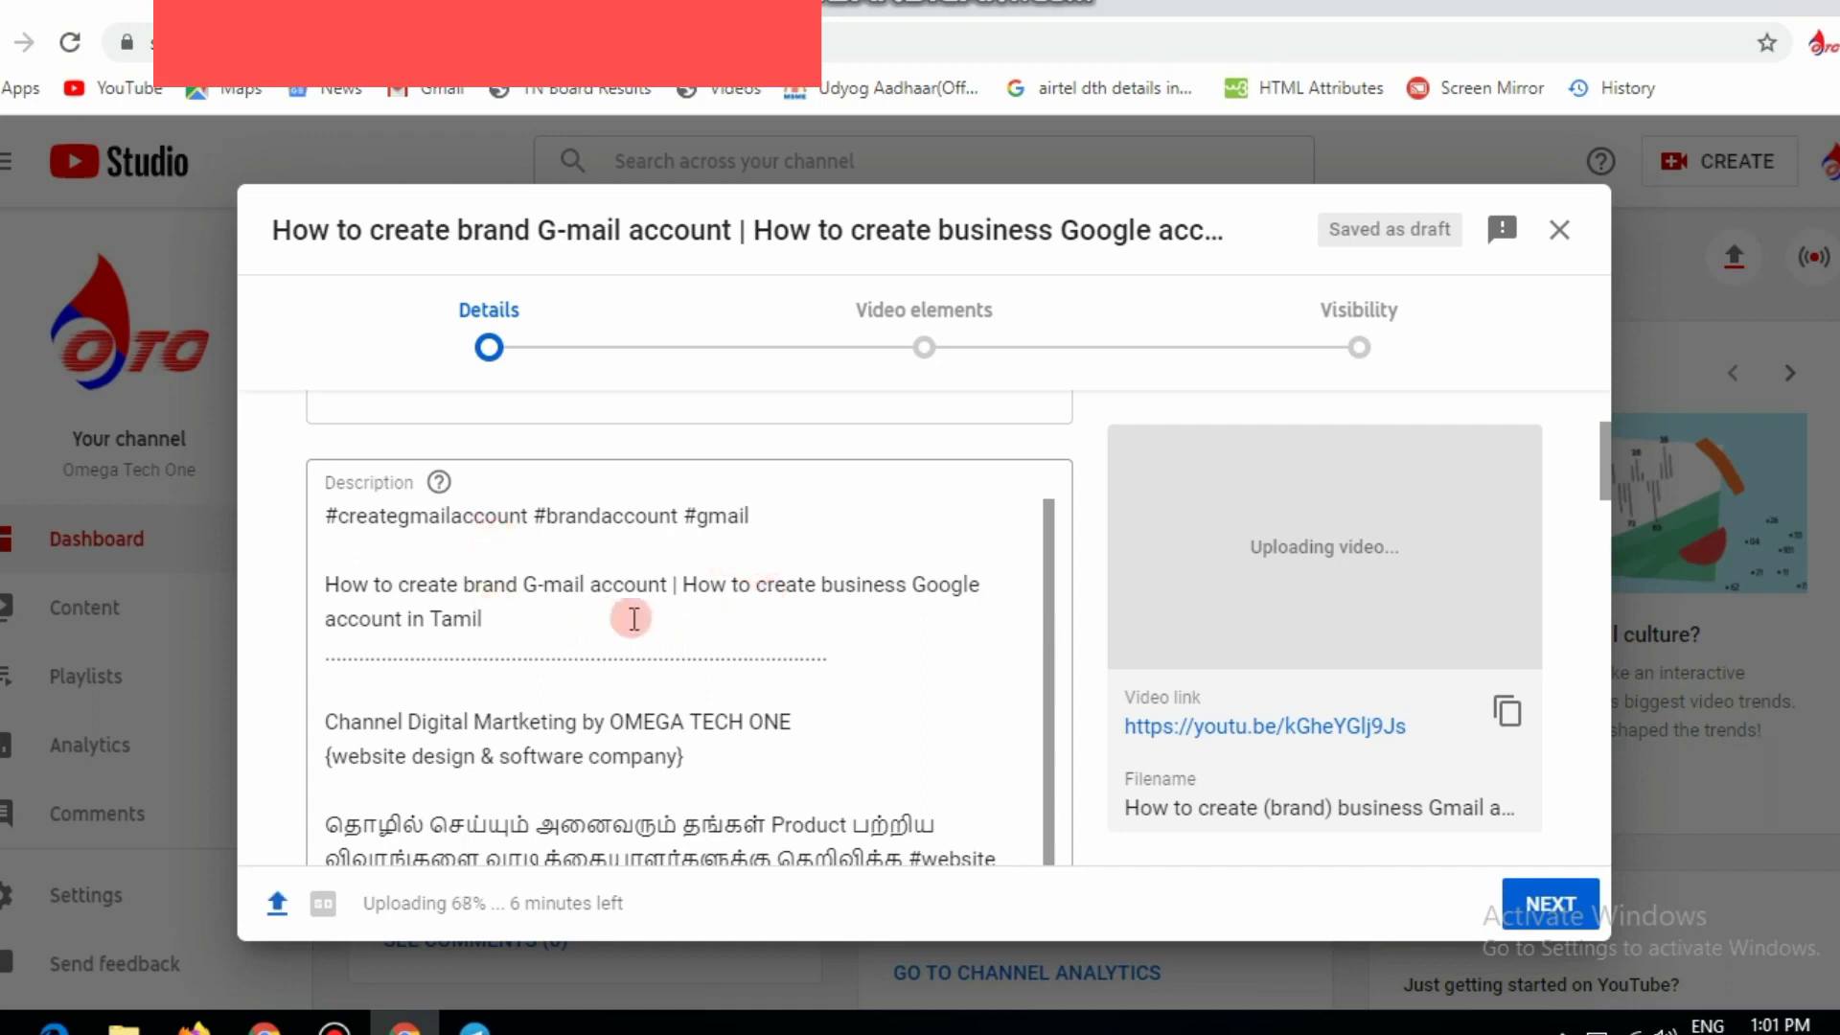
click(1046, 657)
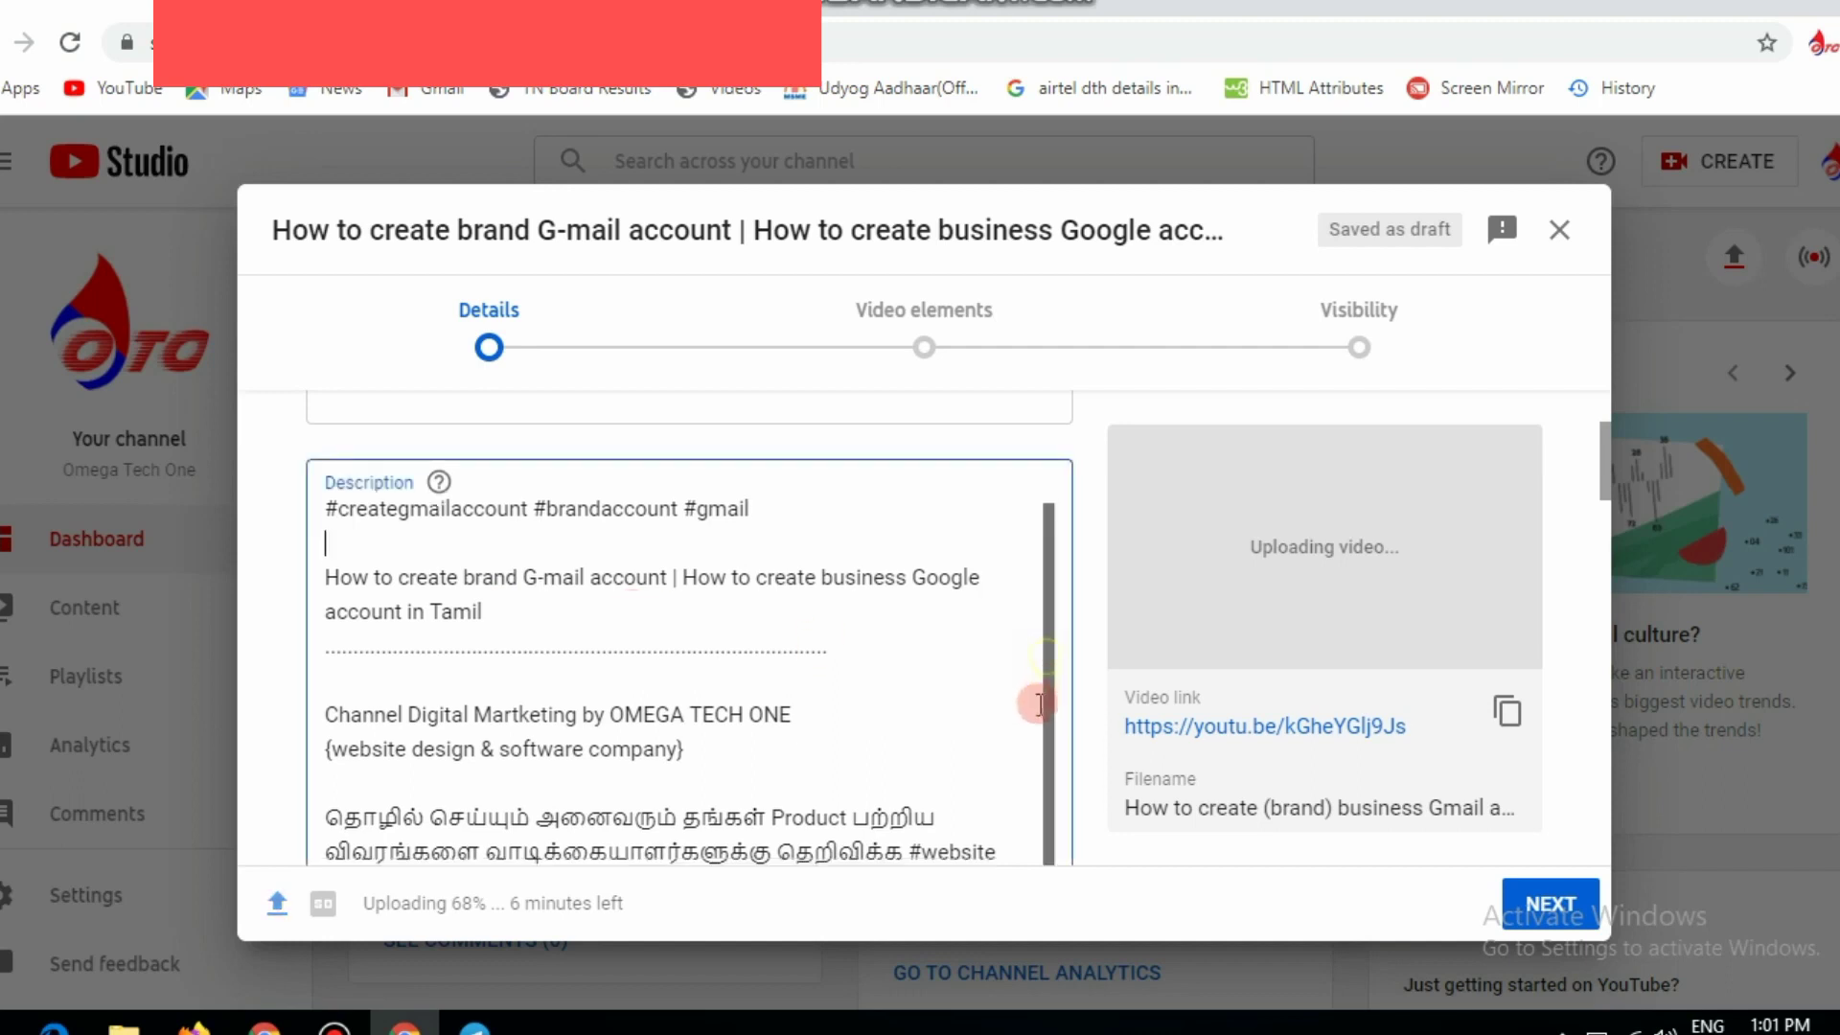
scroll(1040, 705, down, 3)
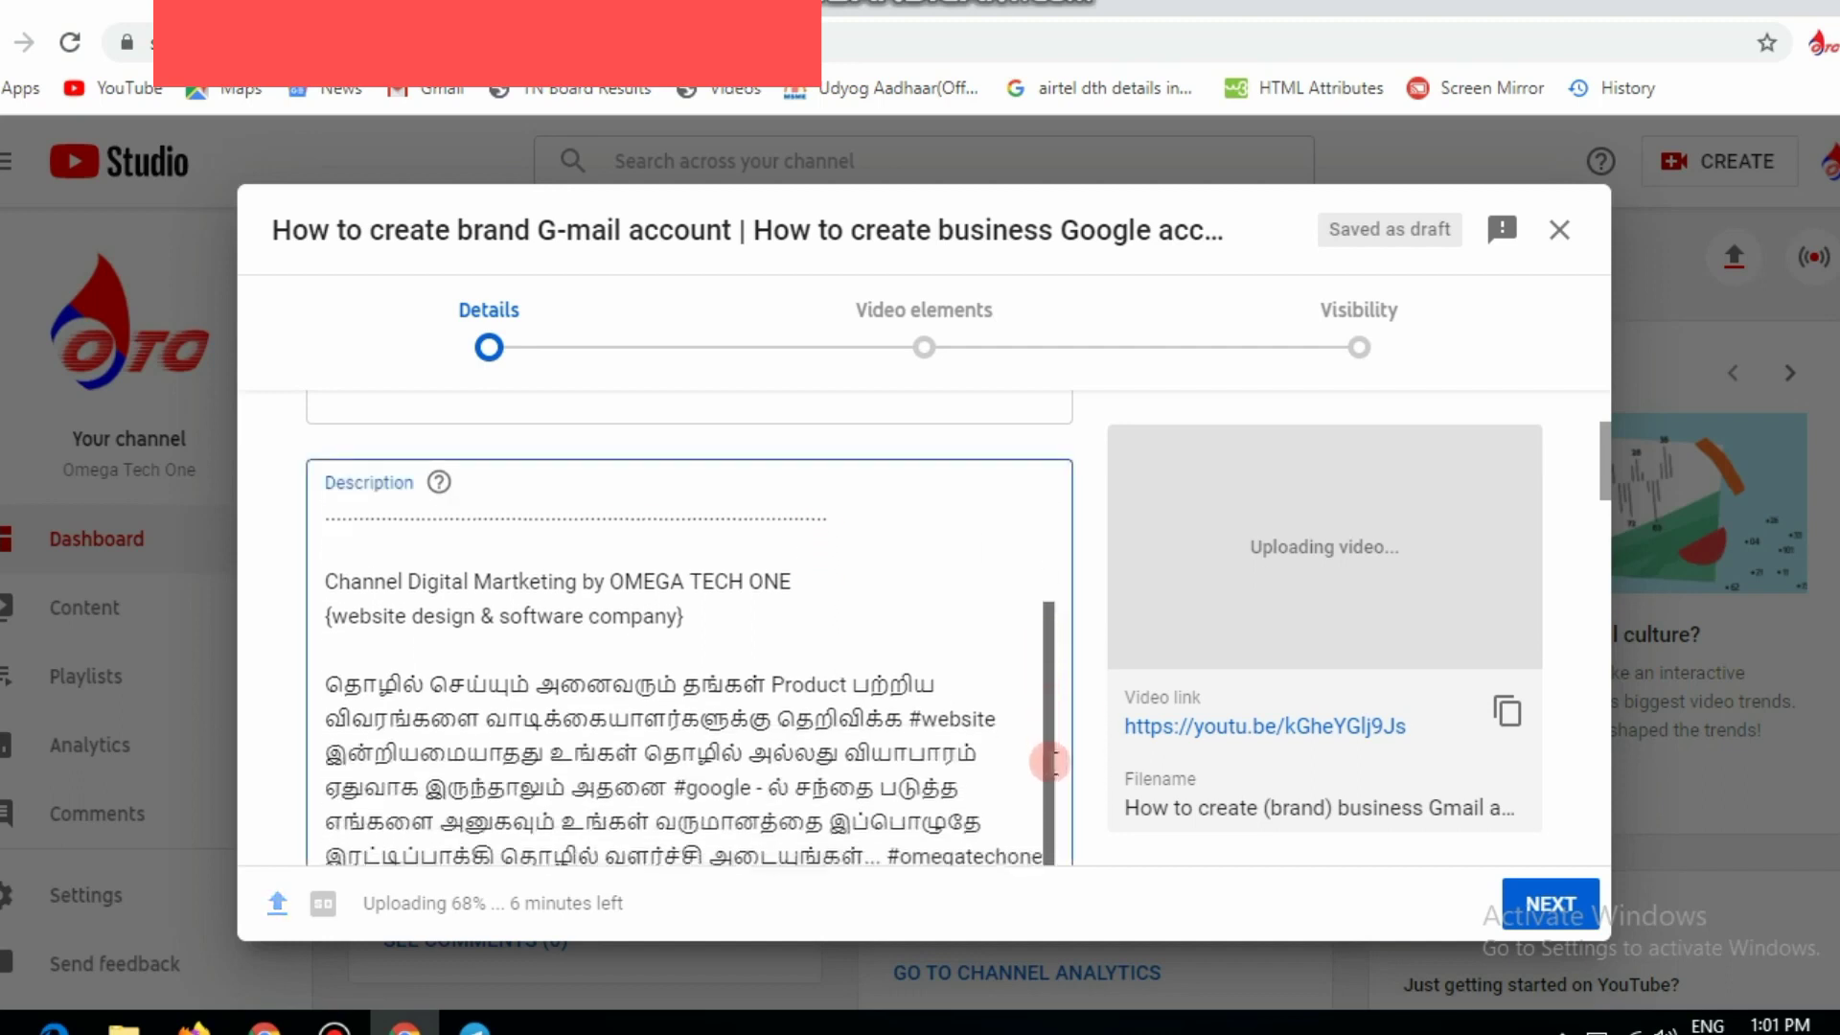
scroll(1051, 762, down, 1)
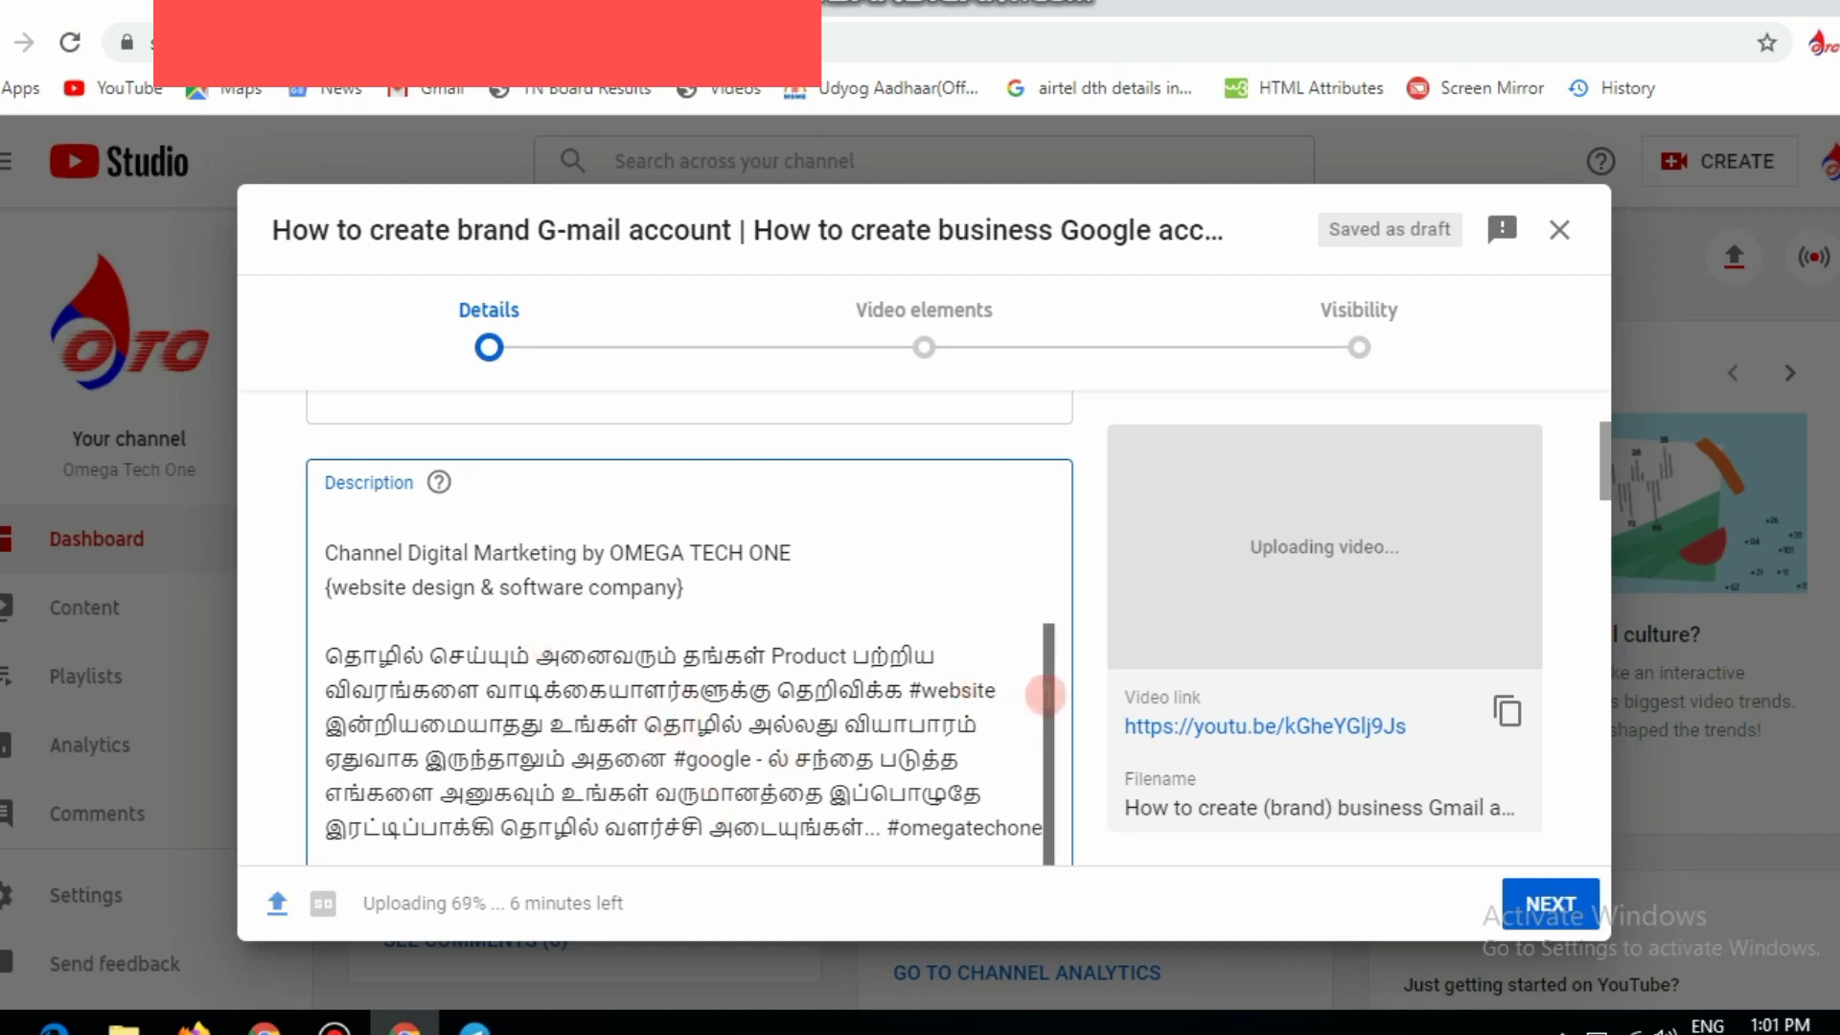
drag(1045, 691, 1047, 747)
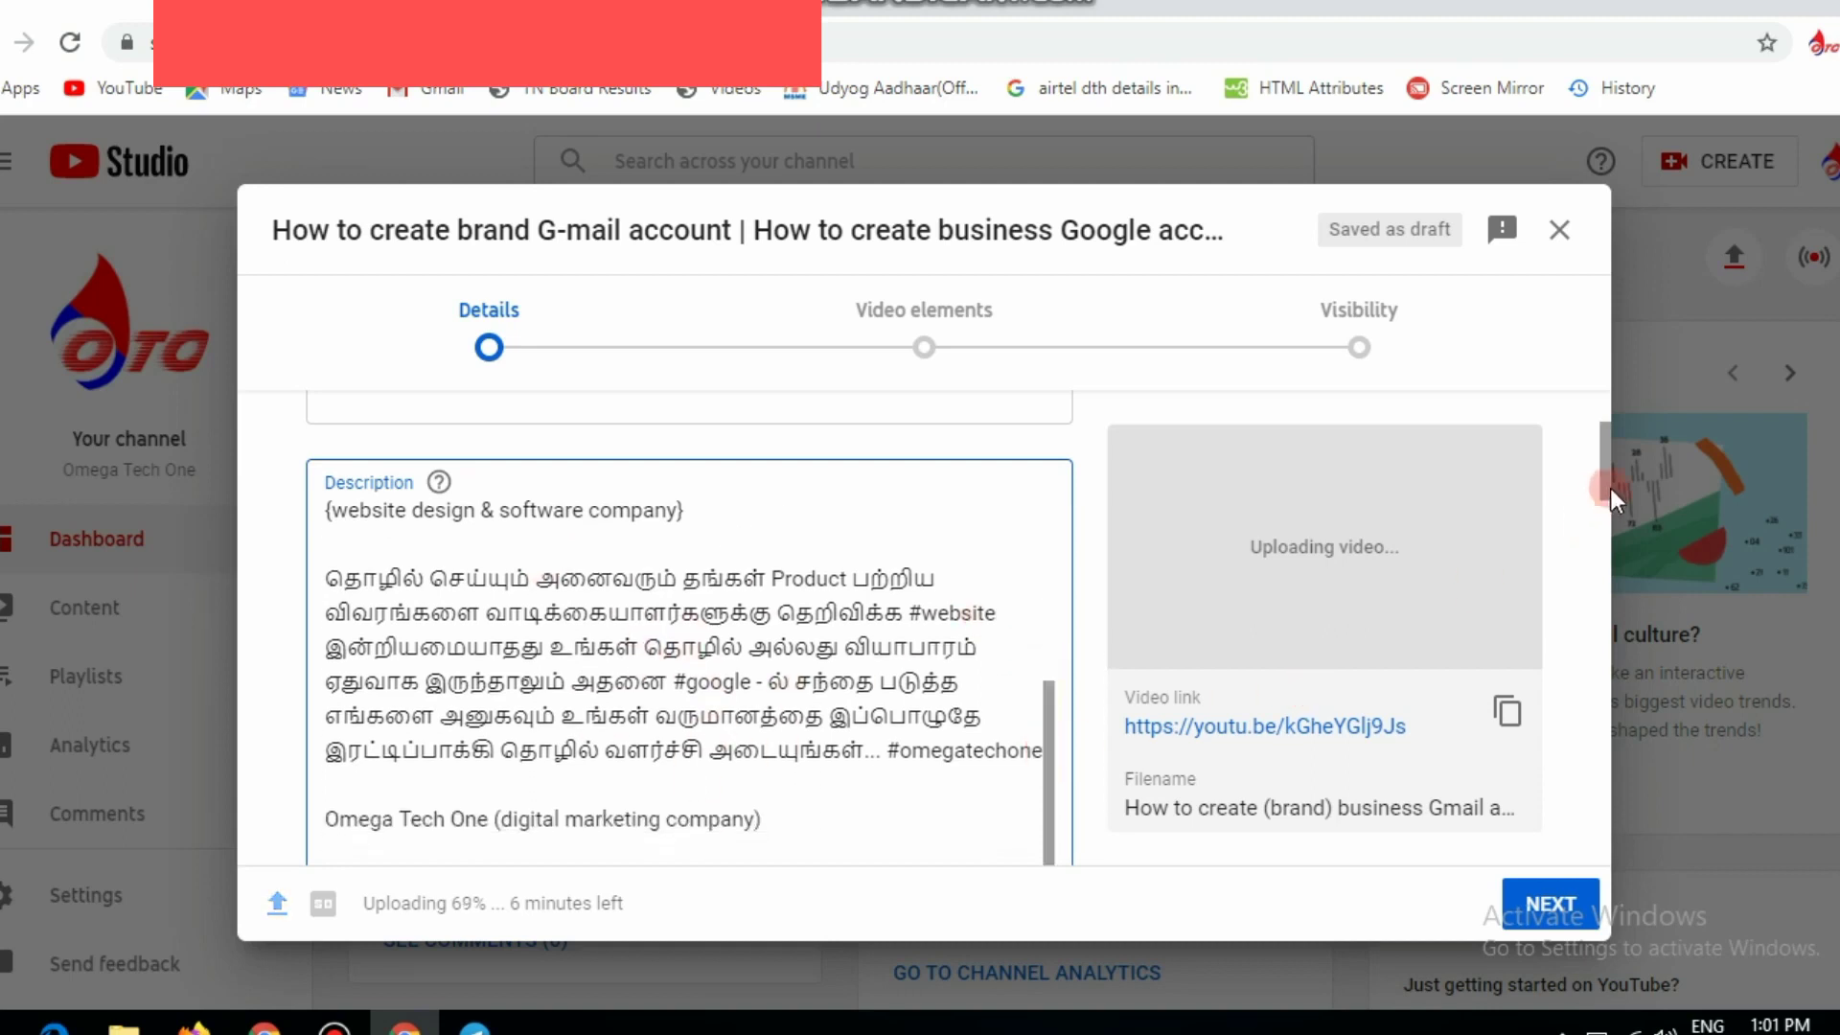
drag(1610, 479, 1608, 497)
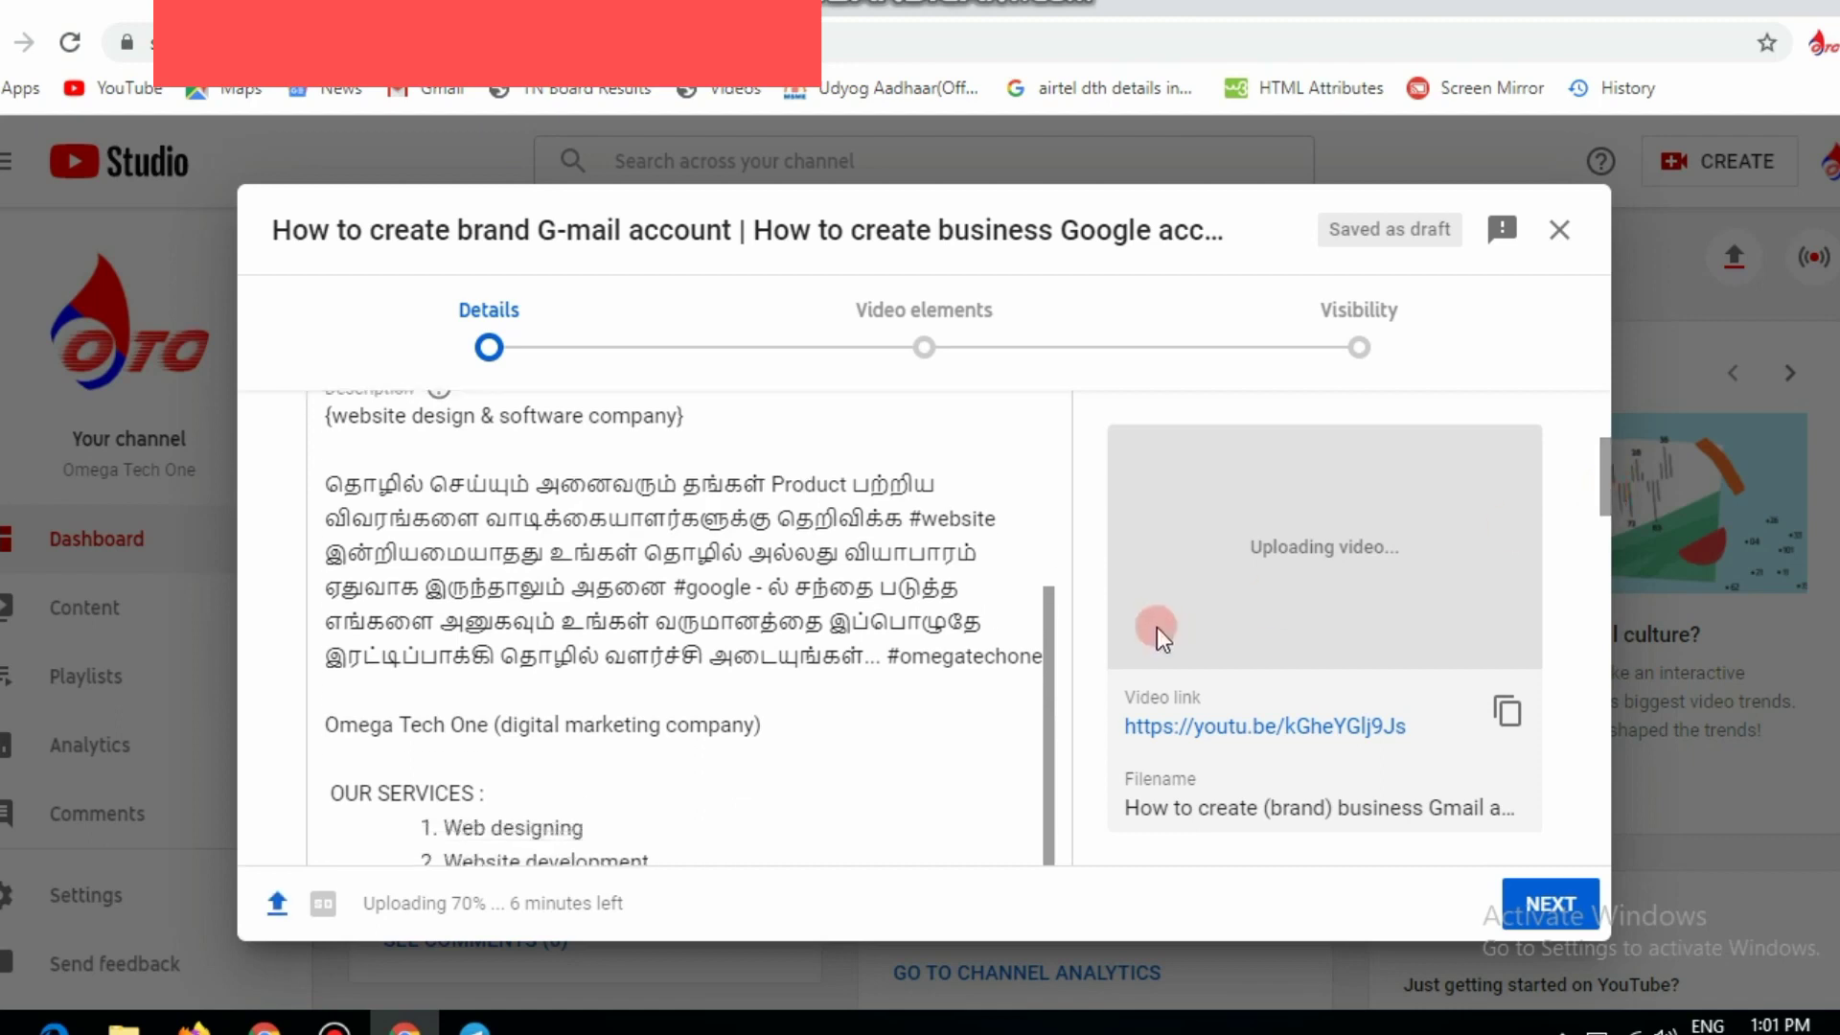
drag(1047, 616, 1035, 813)
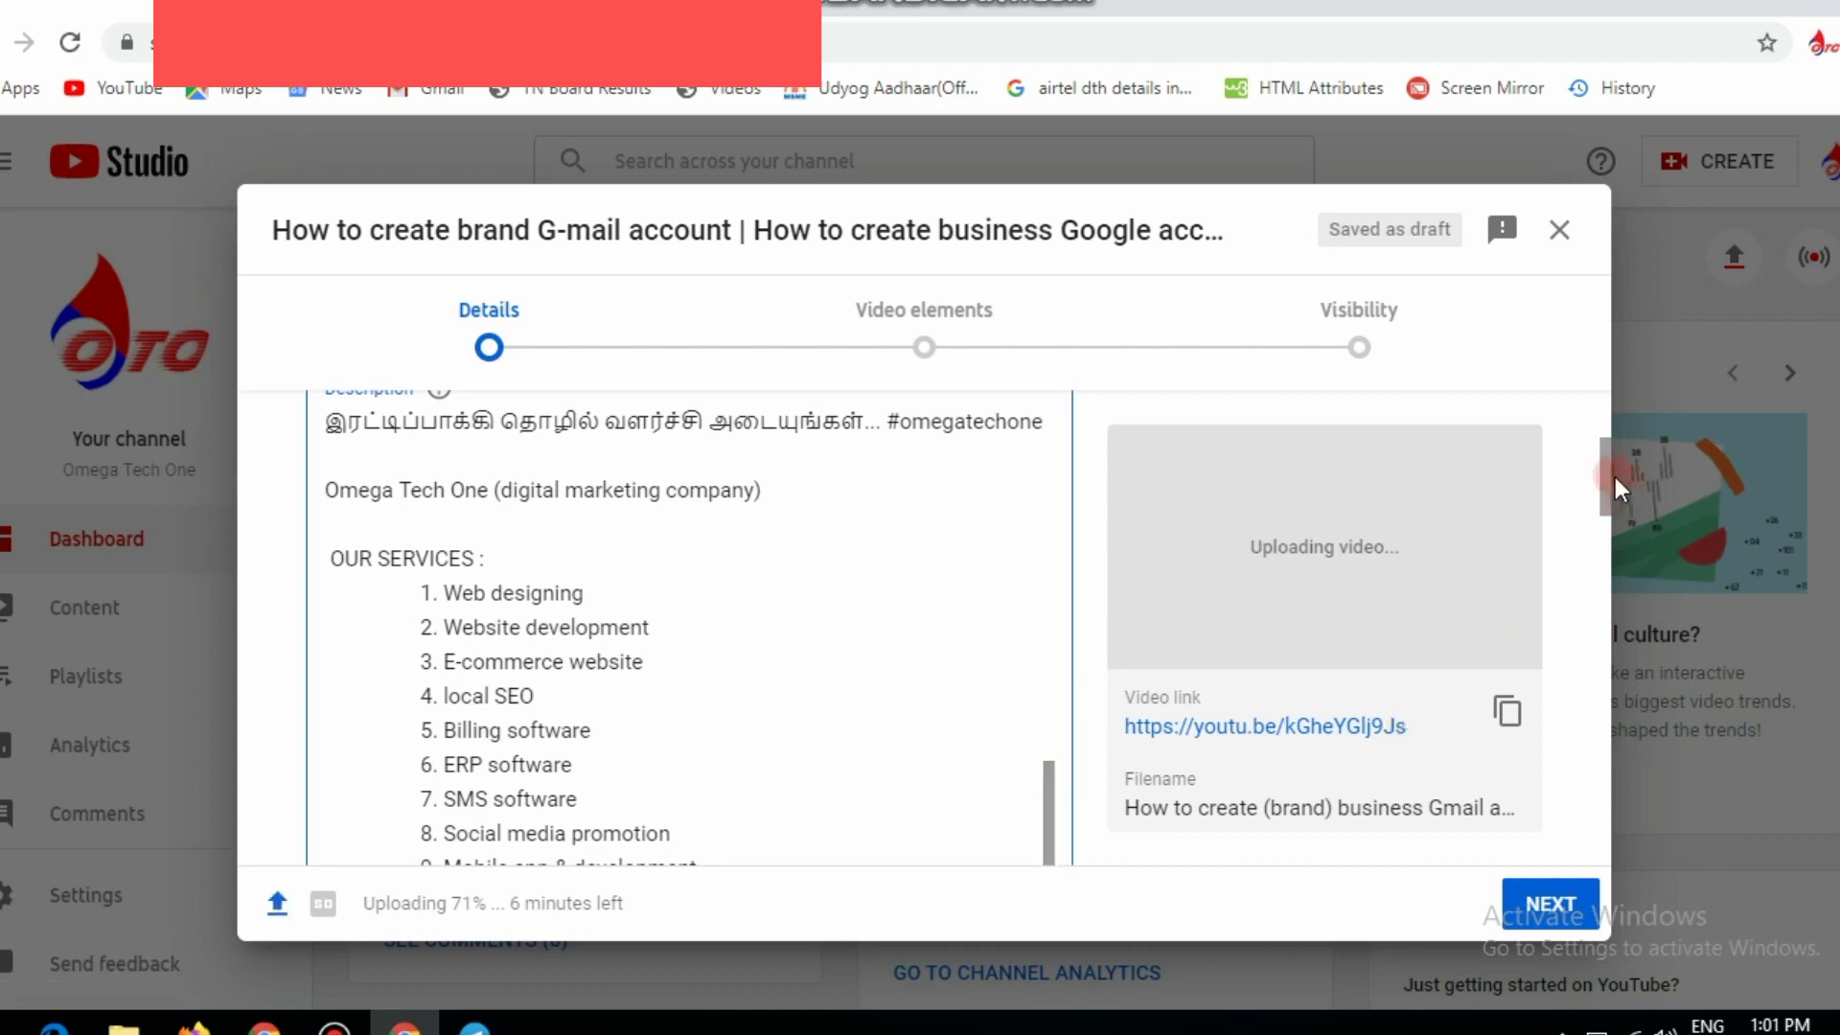
drag(1606, 473, 1610, 642)
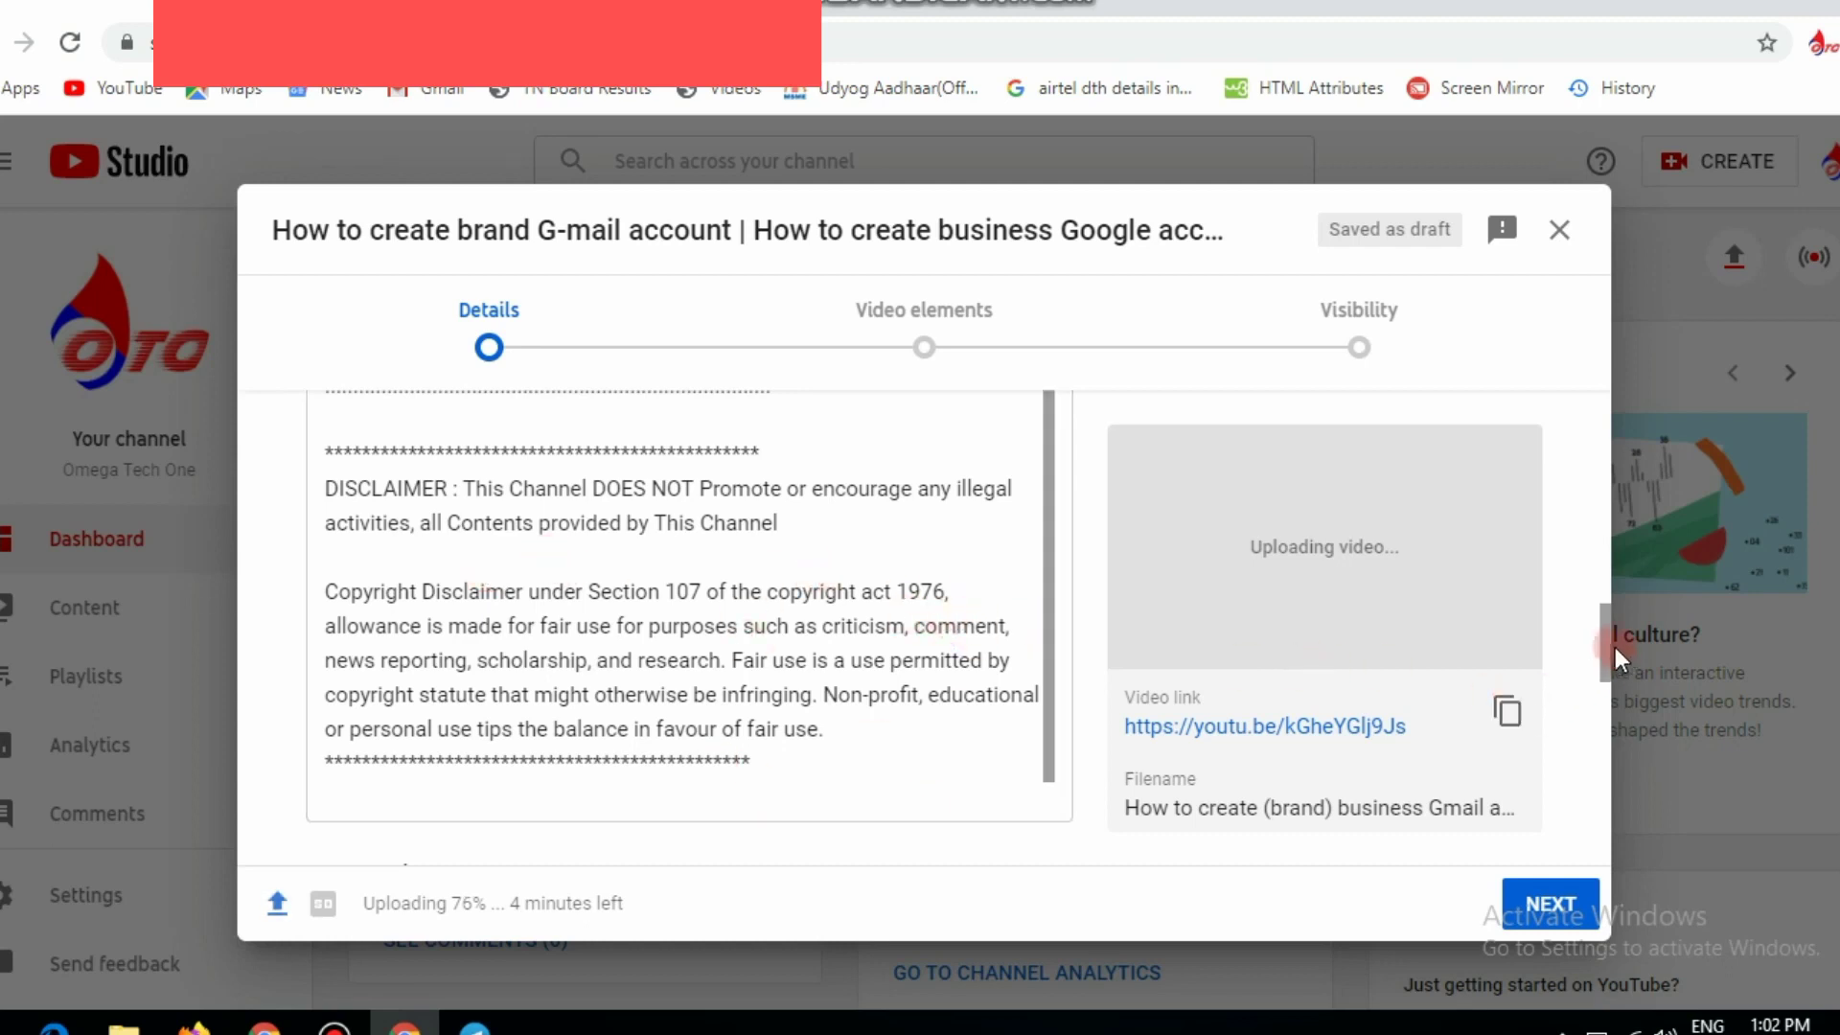
Add below the description's disclaimer: #creategmailaccount #createbrandgmailaccount #creategoogleaccount #gmail #gmailaccount2021 #omegatechone #tamil #omegatechonemadurai #gmailaccounttamil #changepassword
drag(1608, 642, 1608, 677)
click(778, 559)
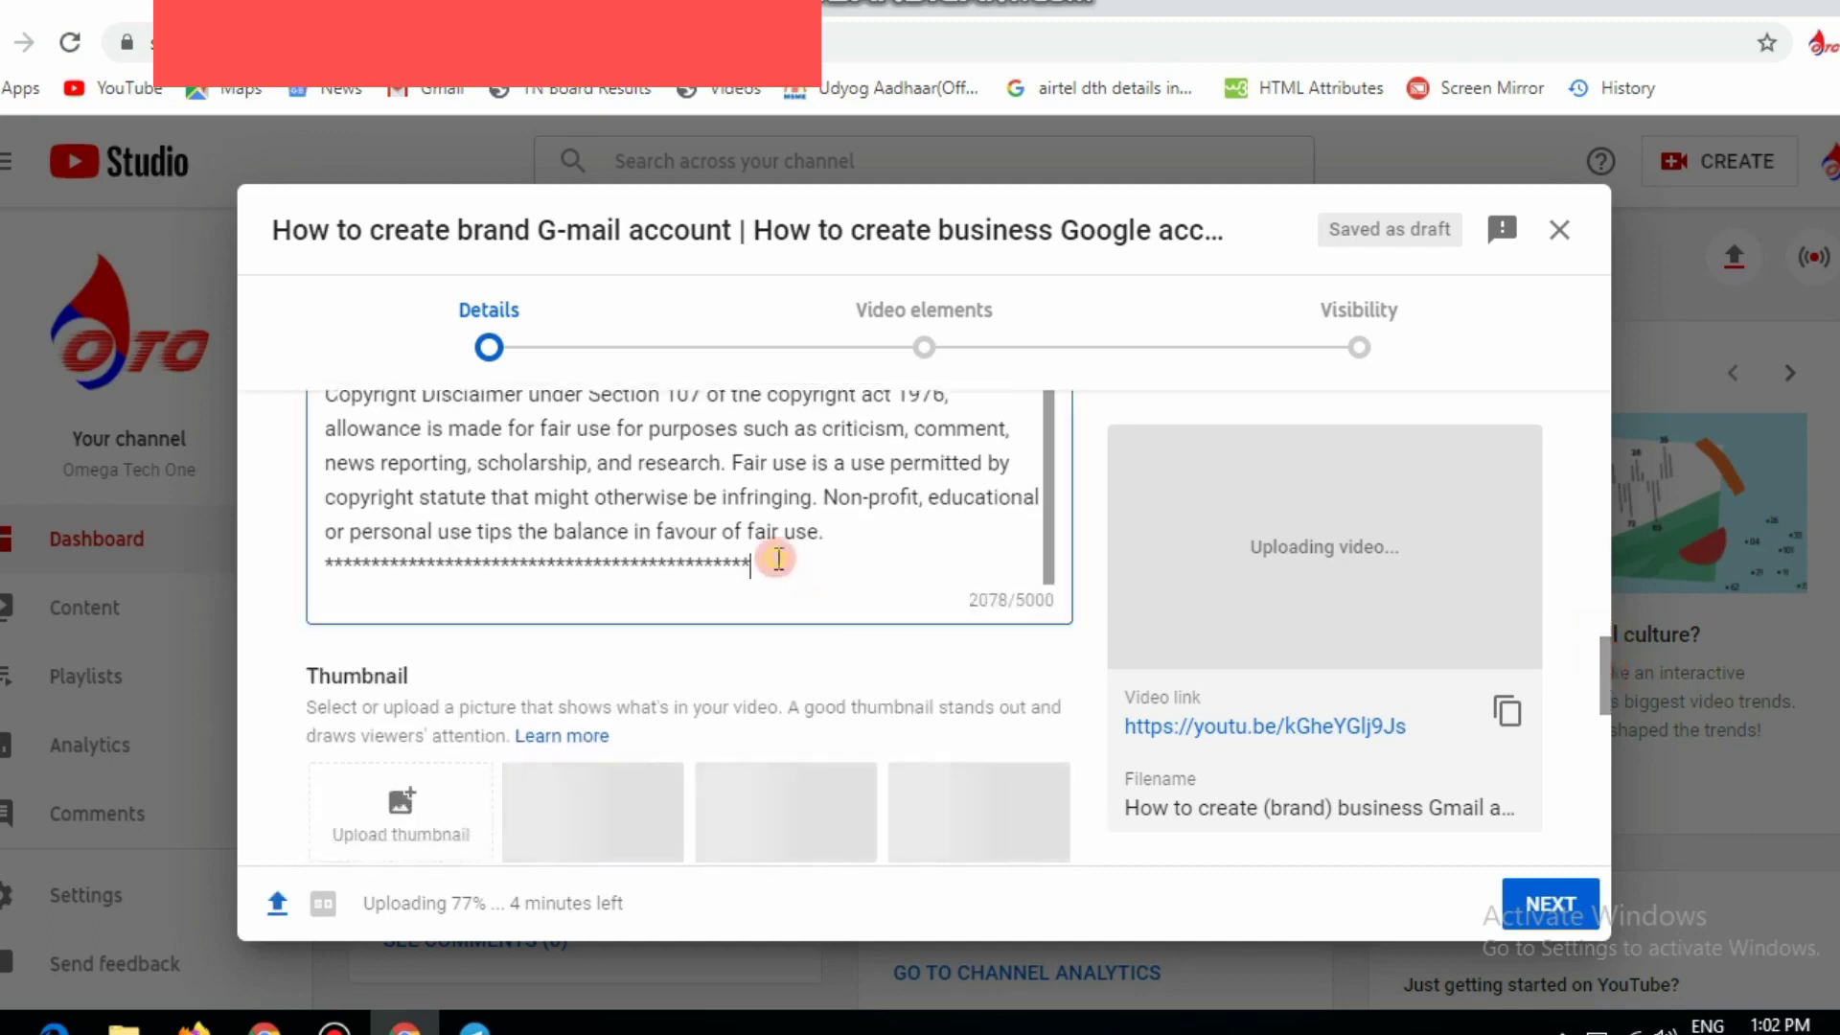
key(Return)
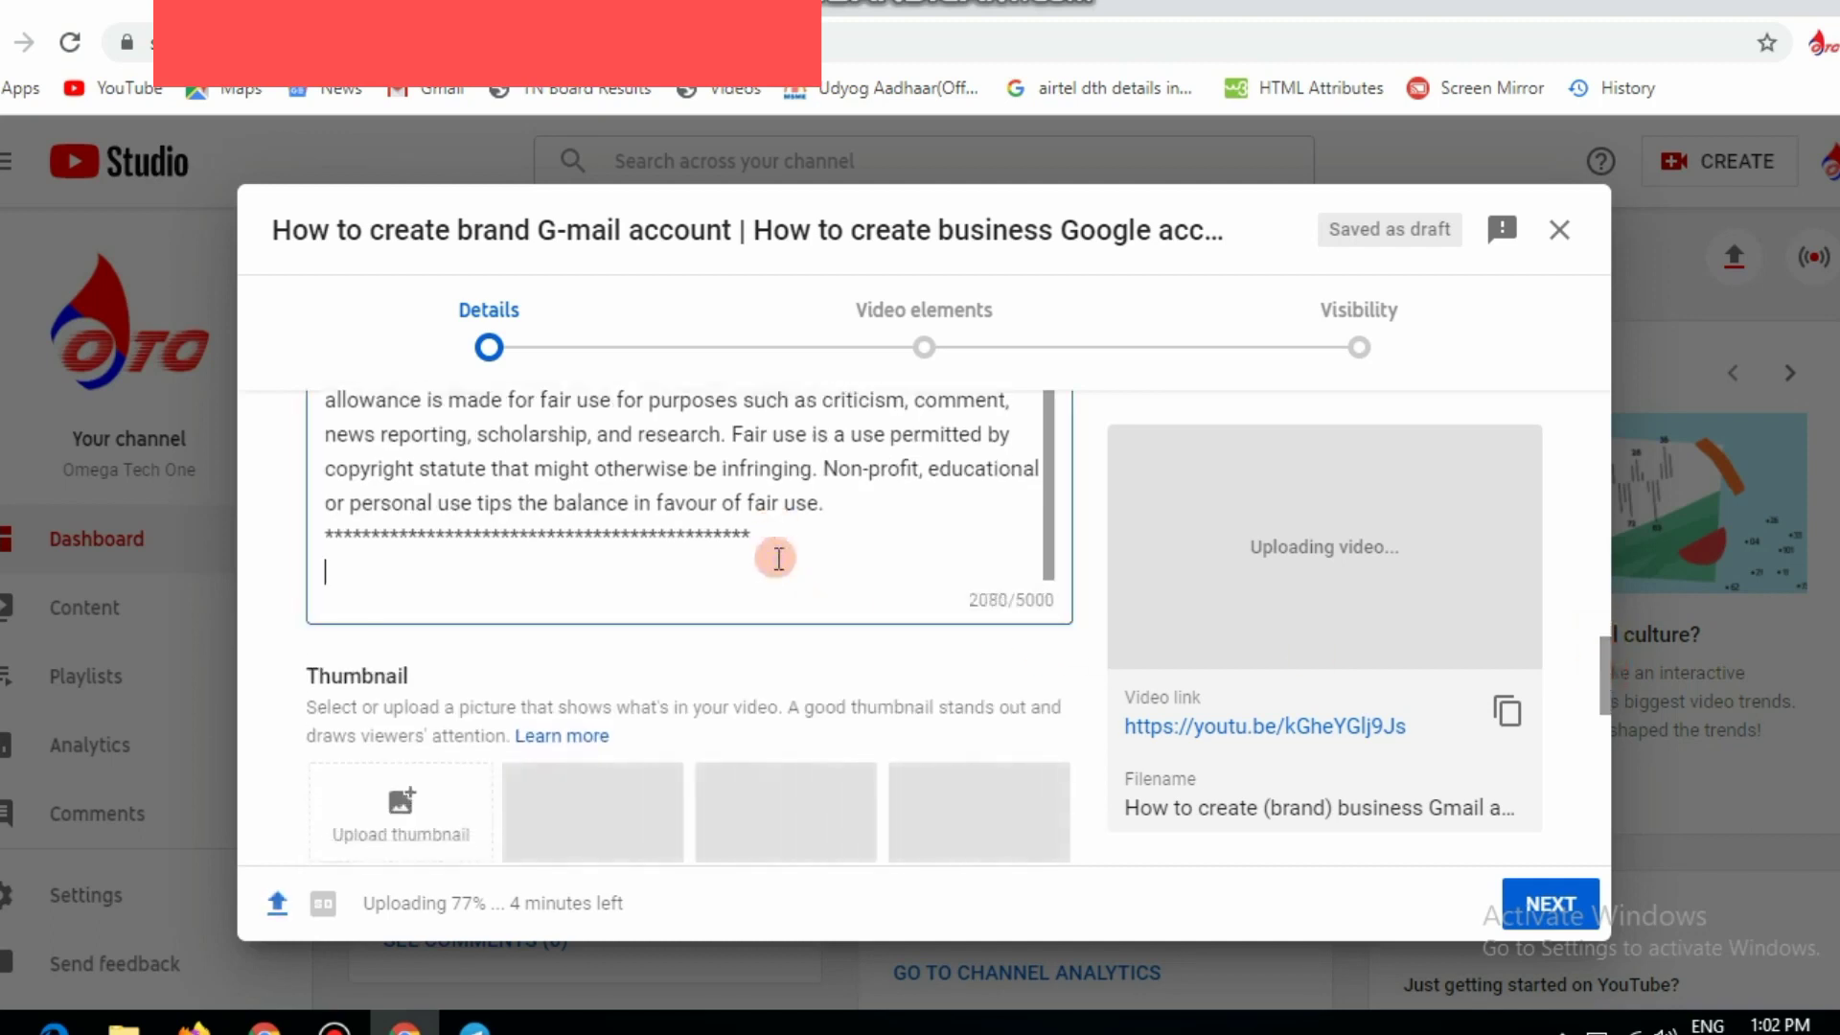
text(#)
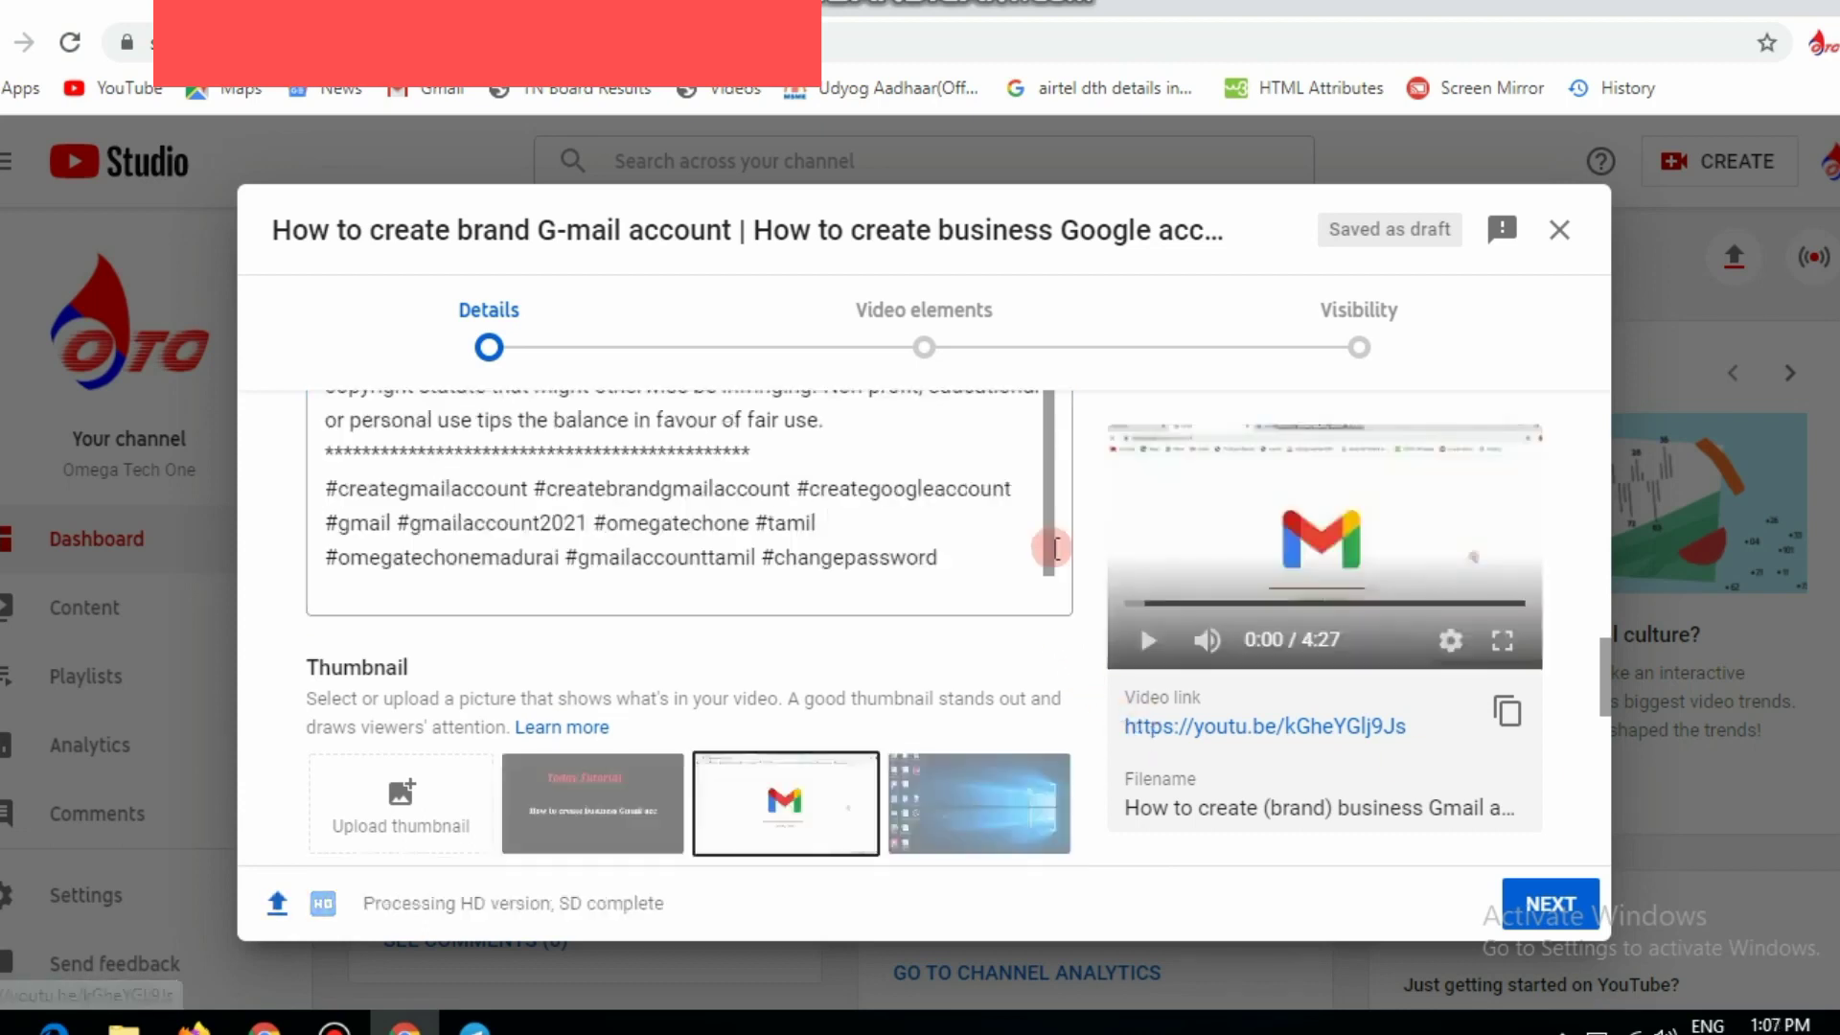
click(1045, 539)
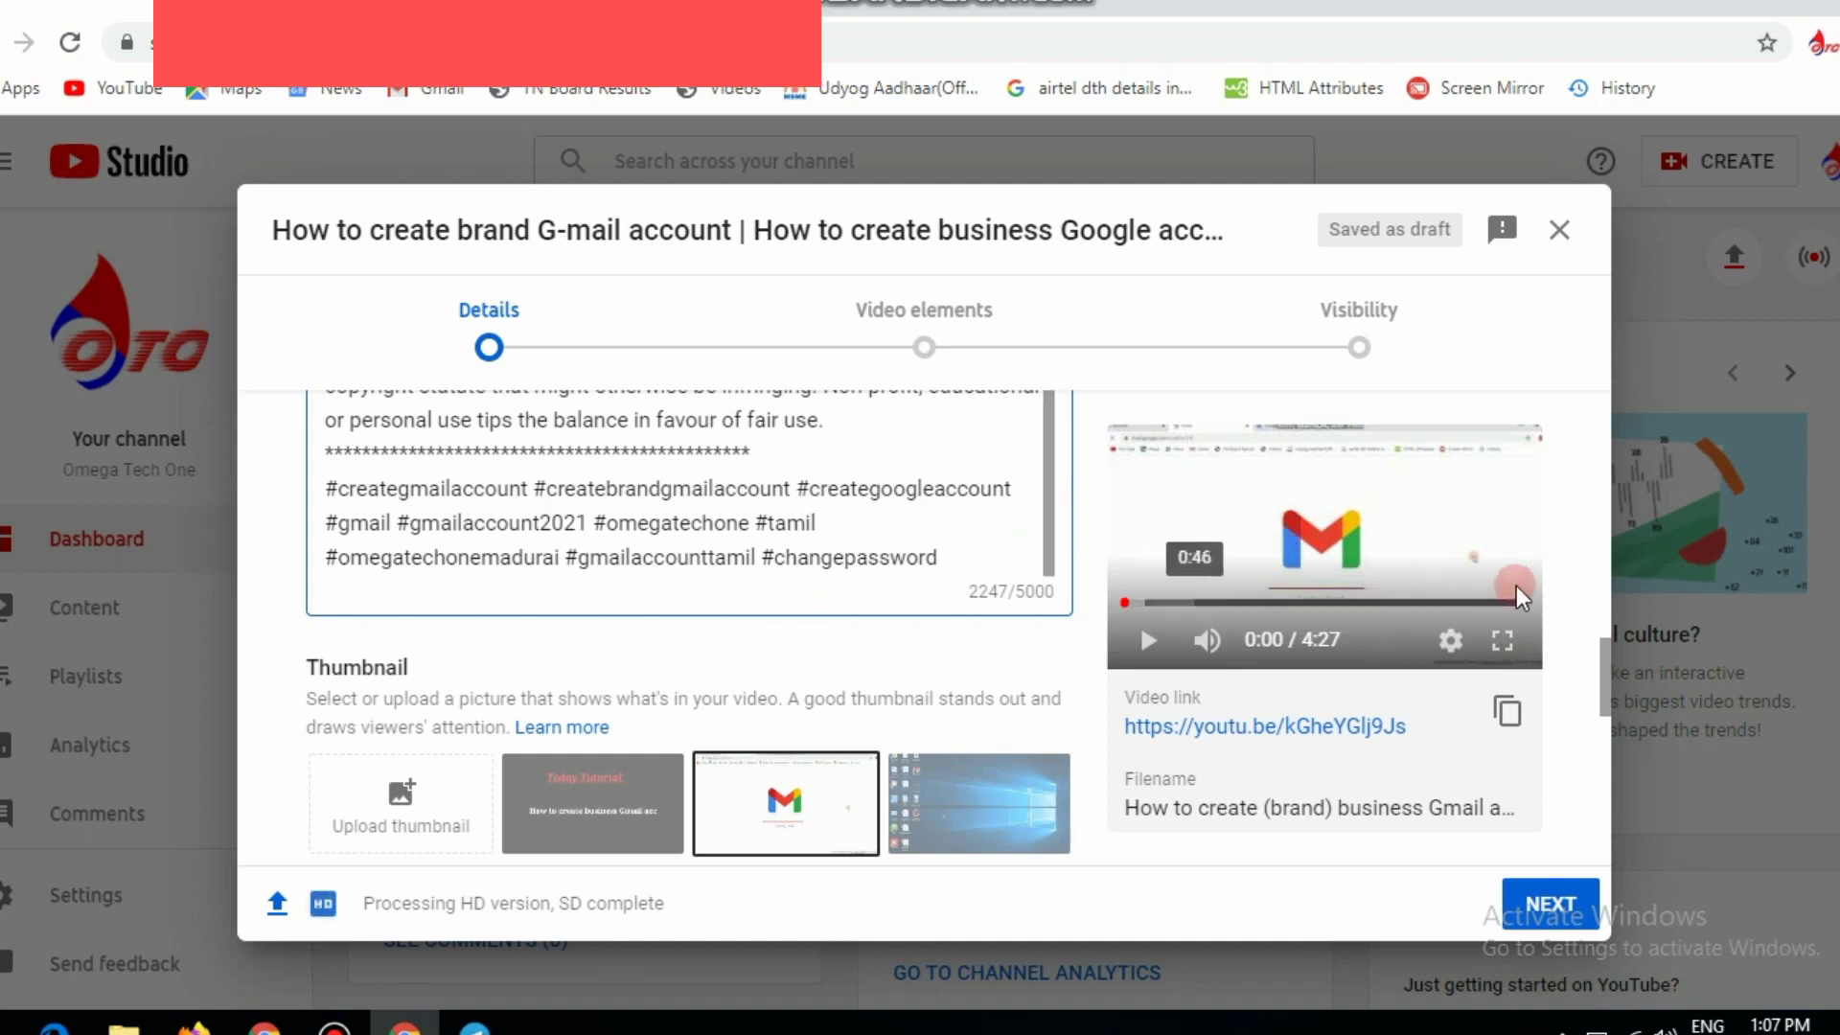
Upload the image "Capture 2021-01-01 00.28.13" from the Downloads folder as the video's custom thumbnail
scroll(1609, 686, down, 2)
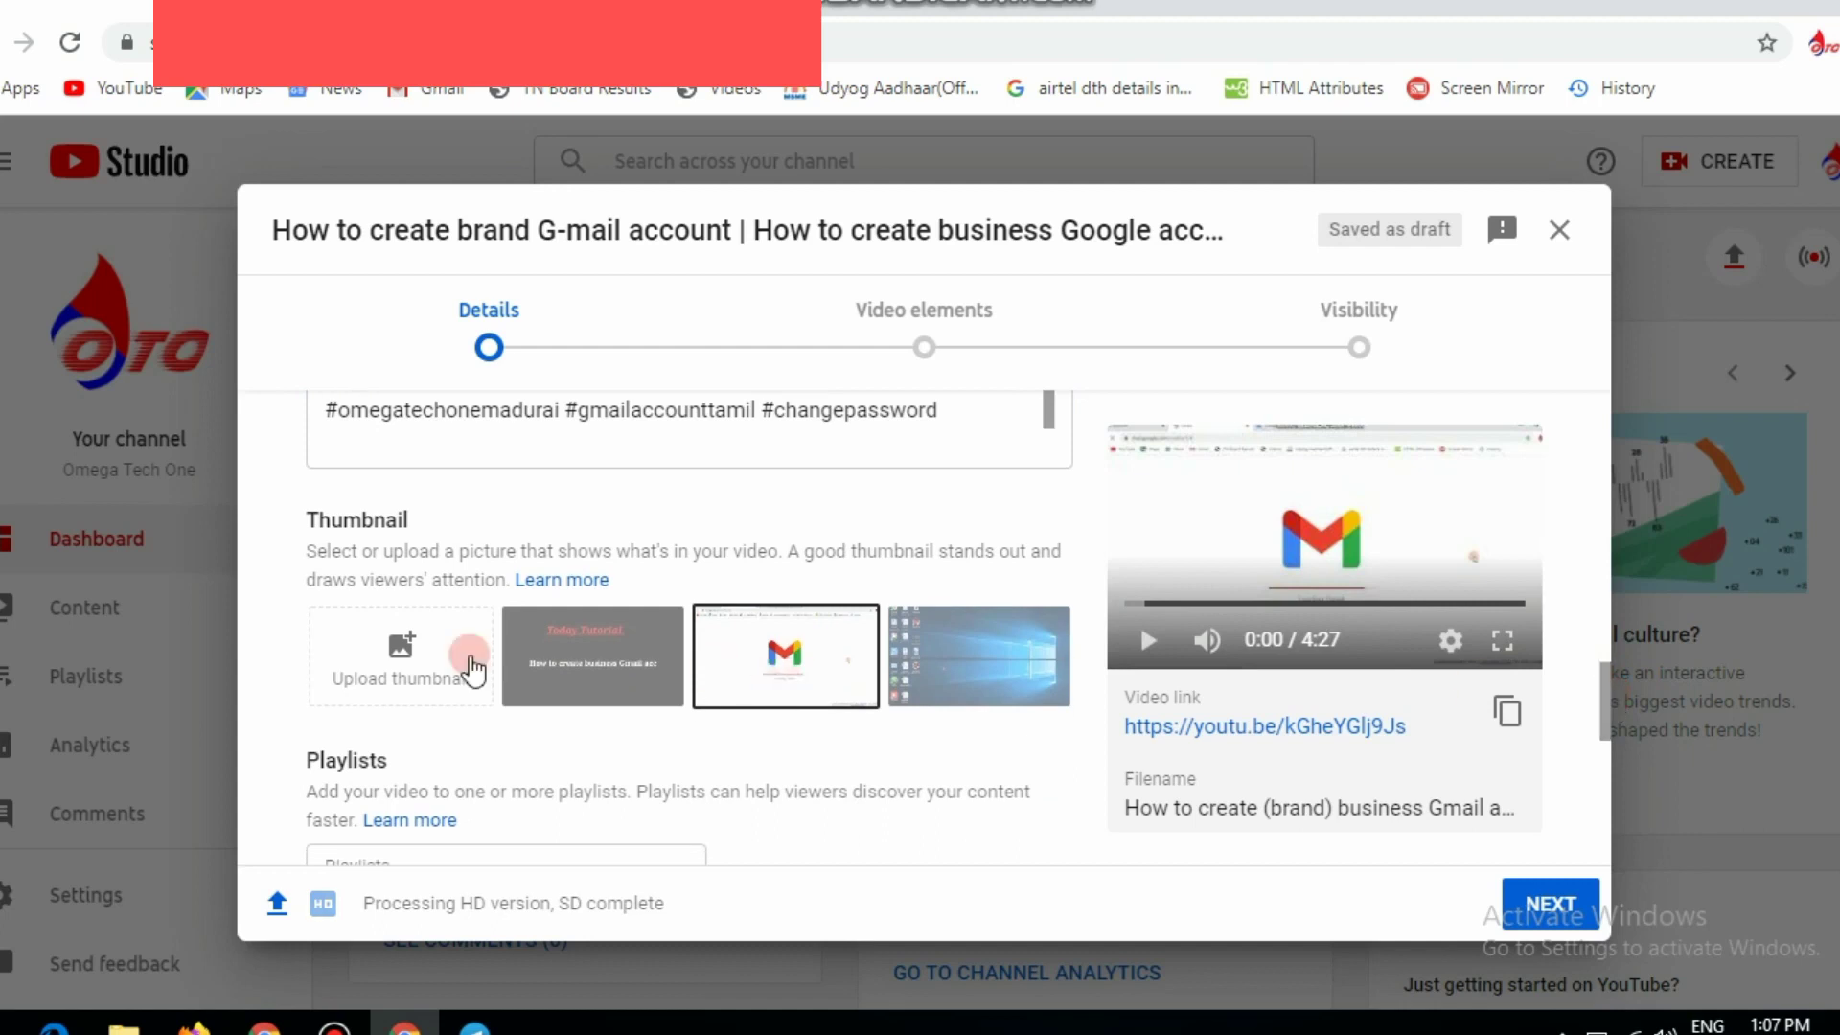
click(396, 664)
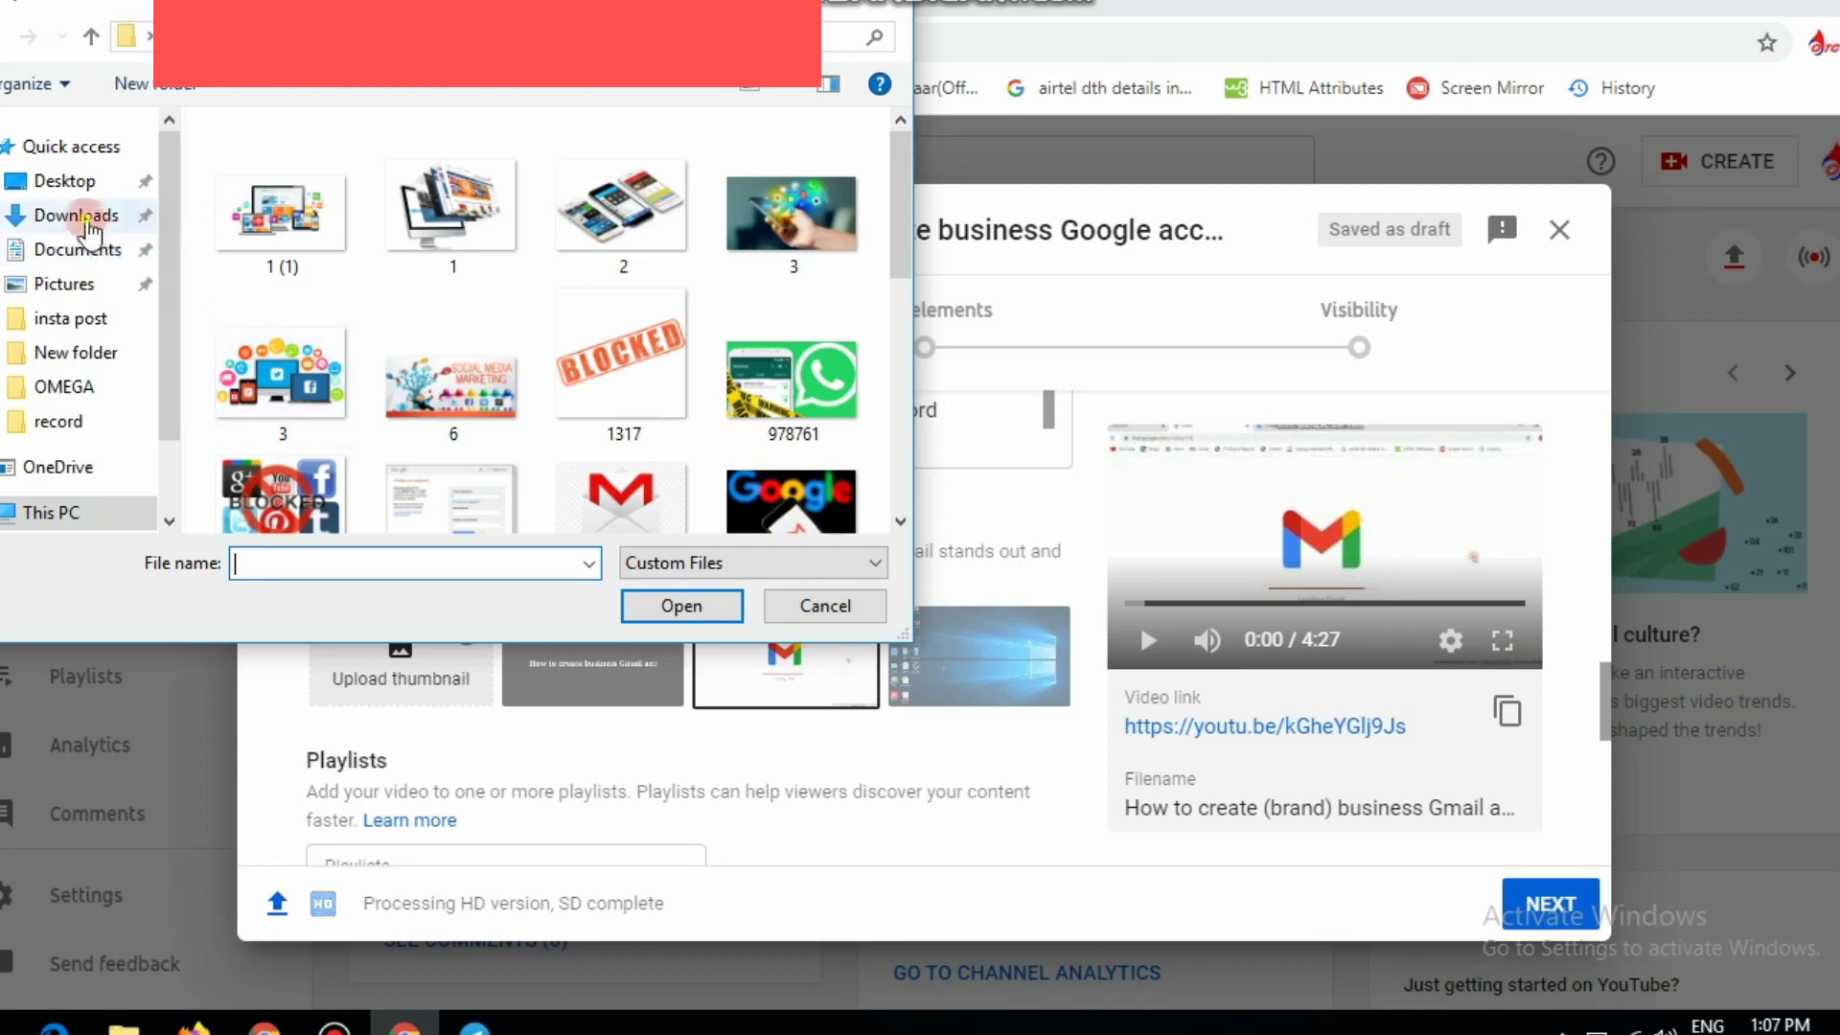
click(87, 224)
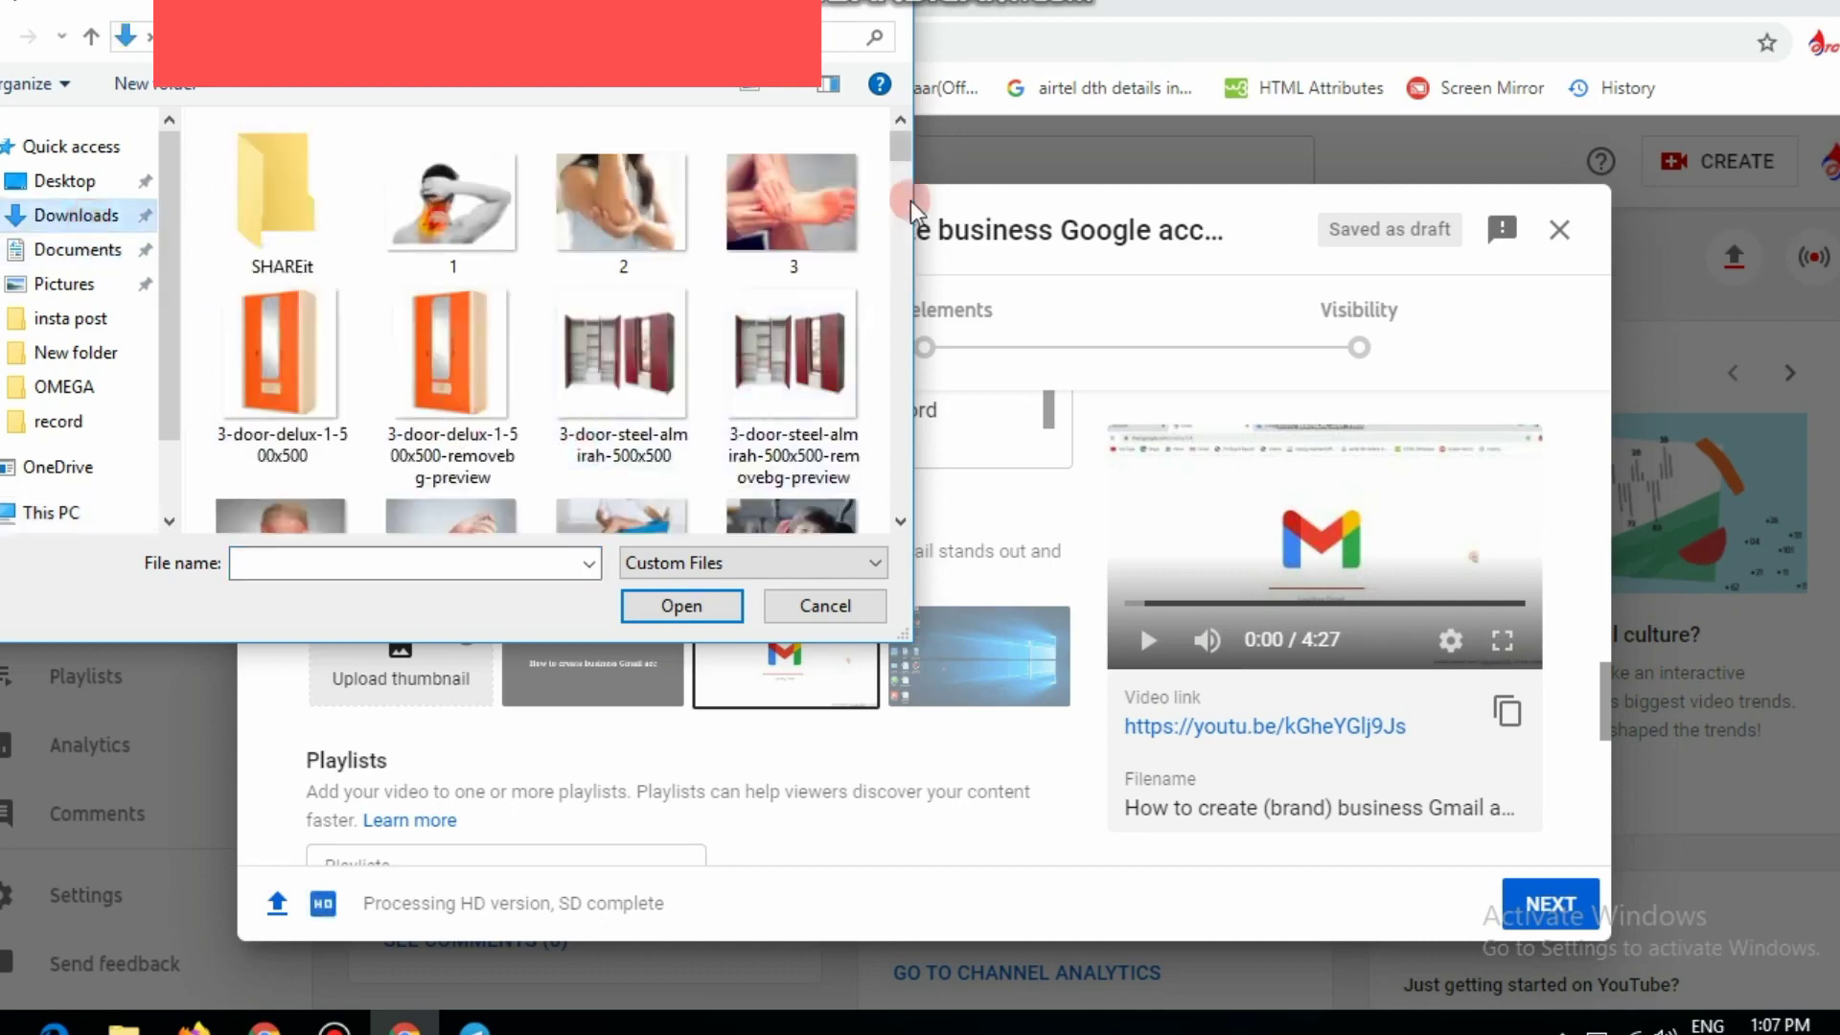
drag(903, 156, 906, 269)
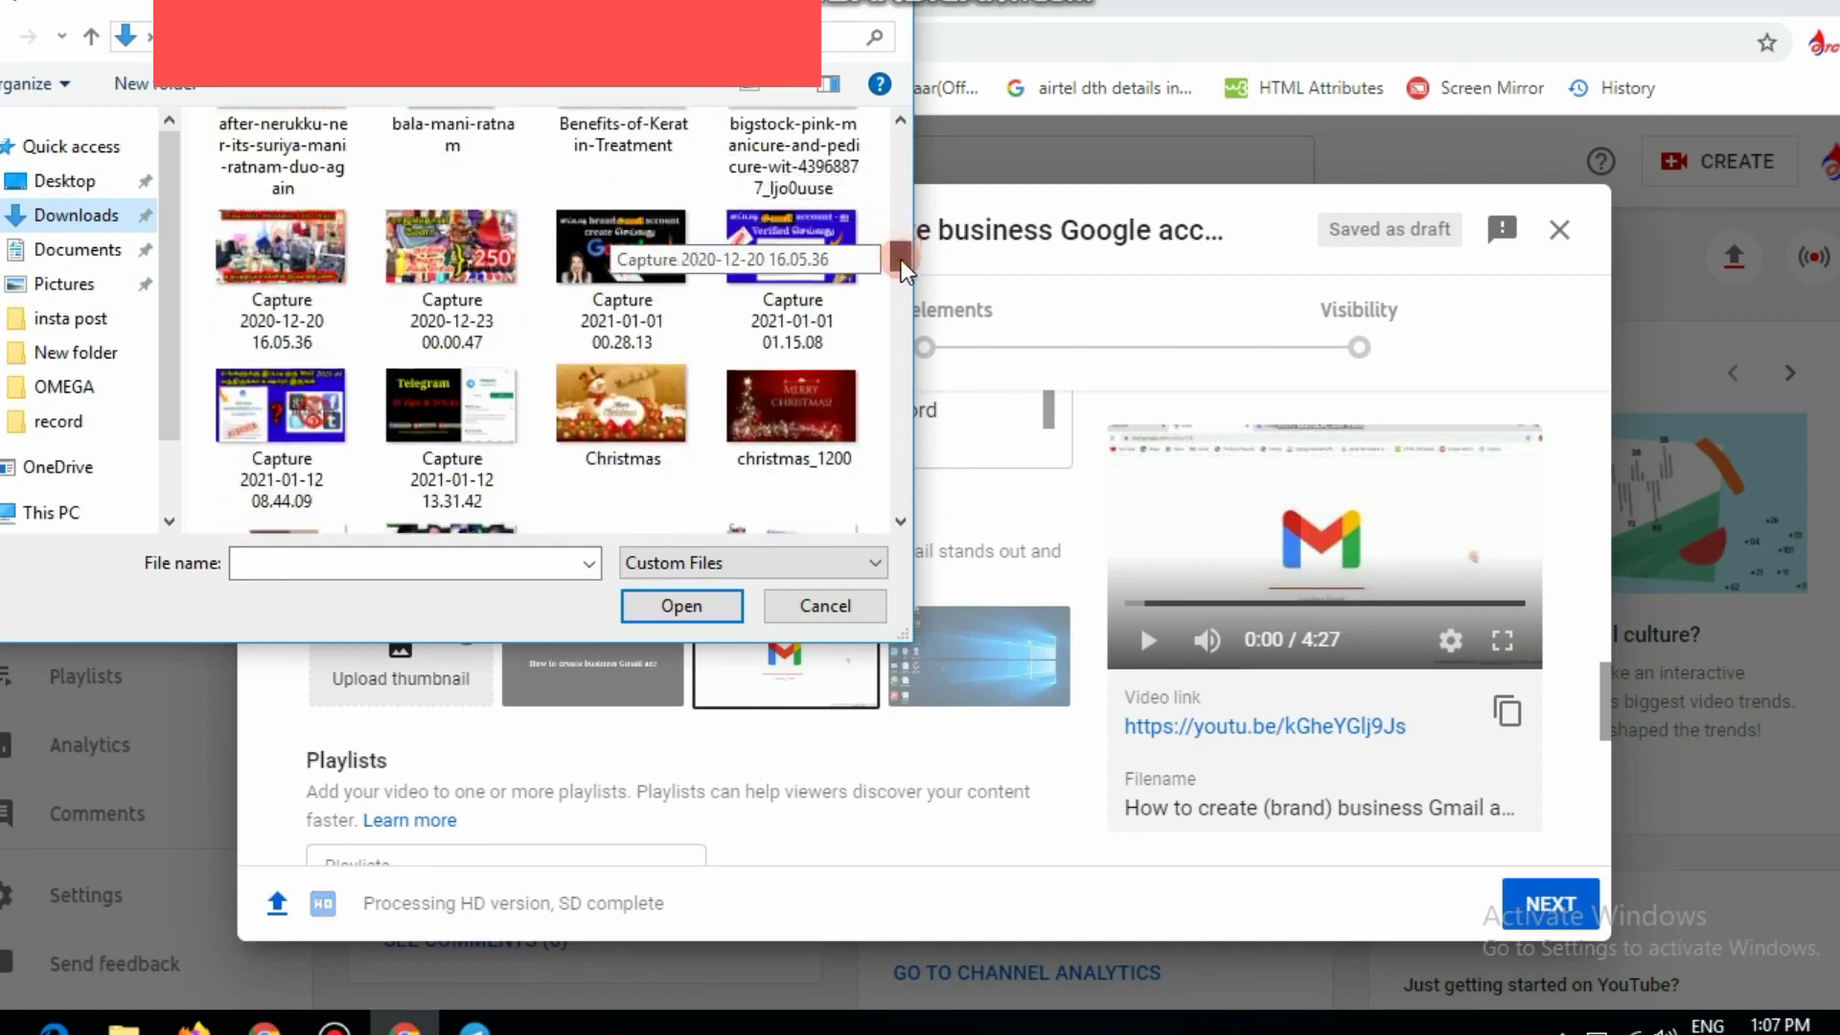
click(621, 268)
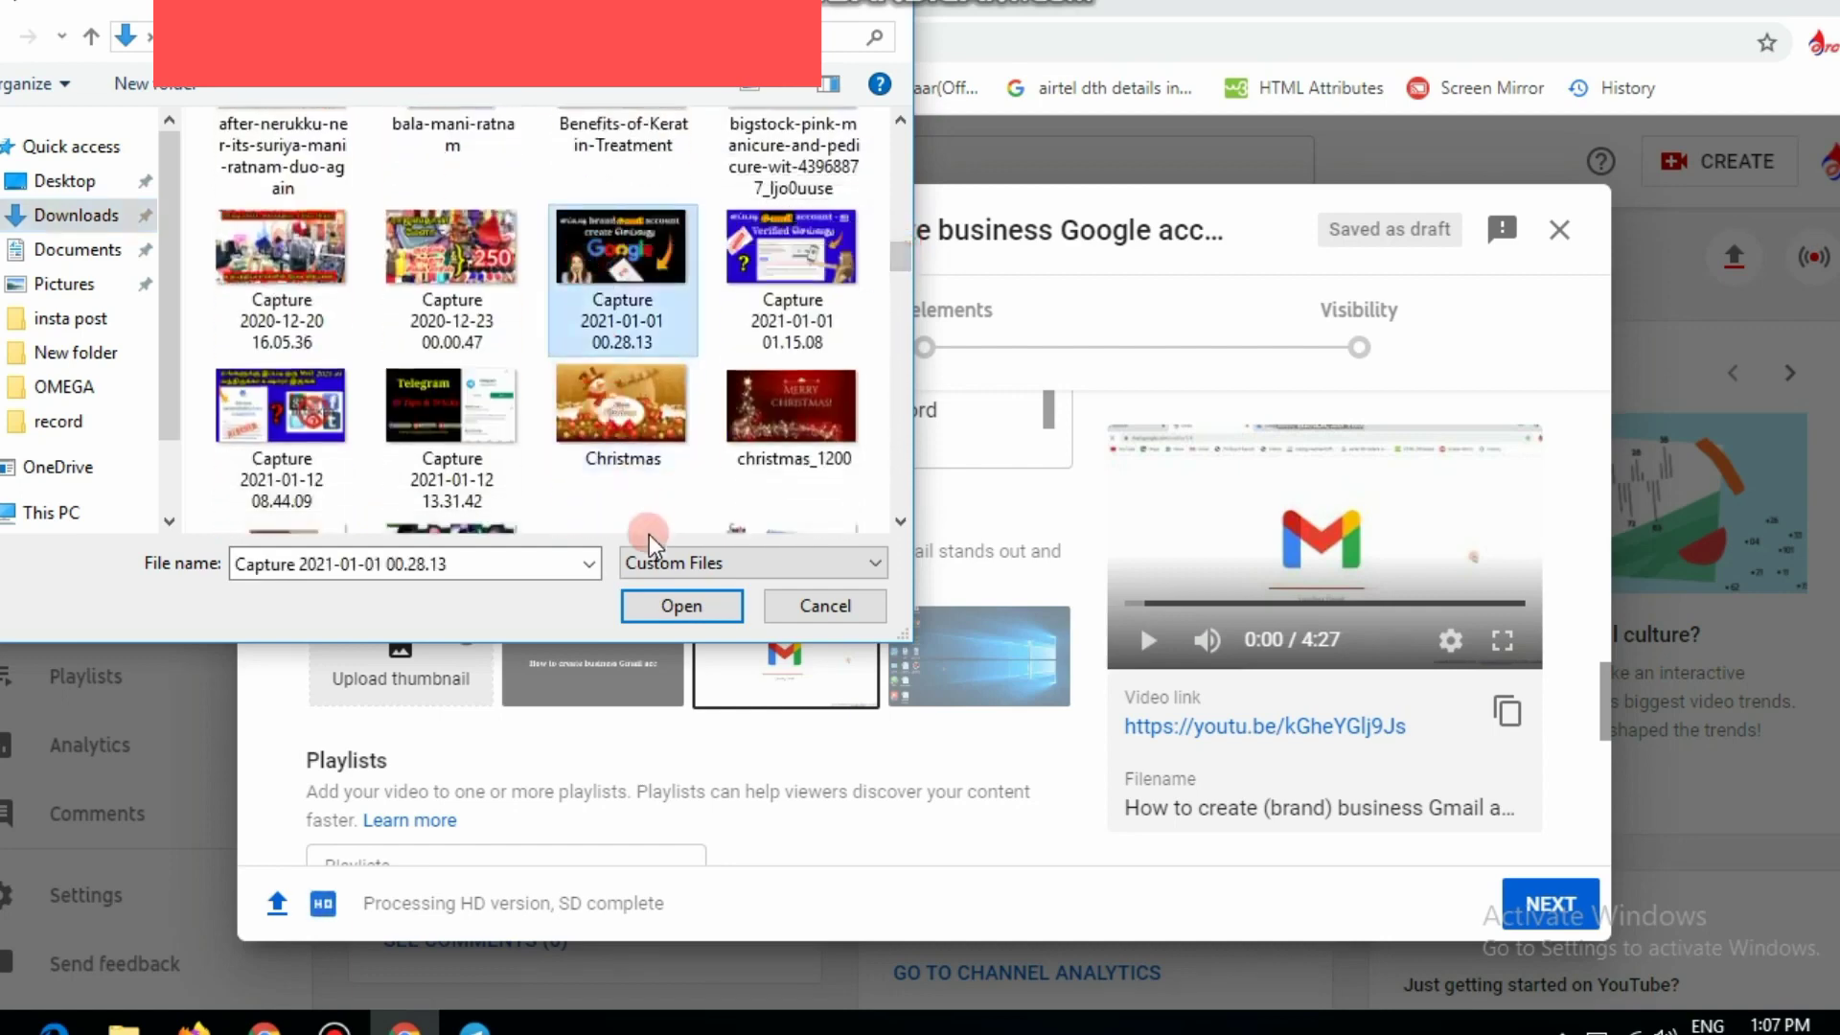
click(676, 602)
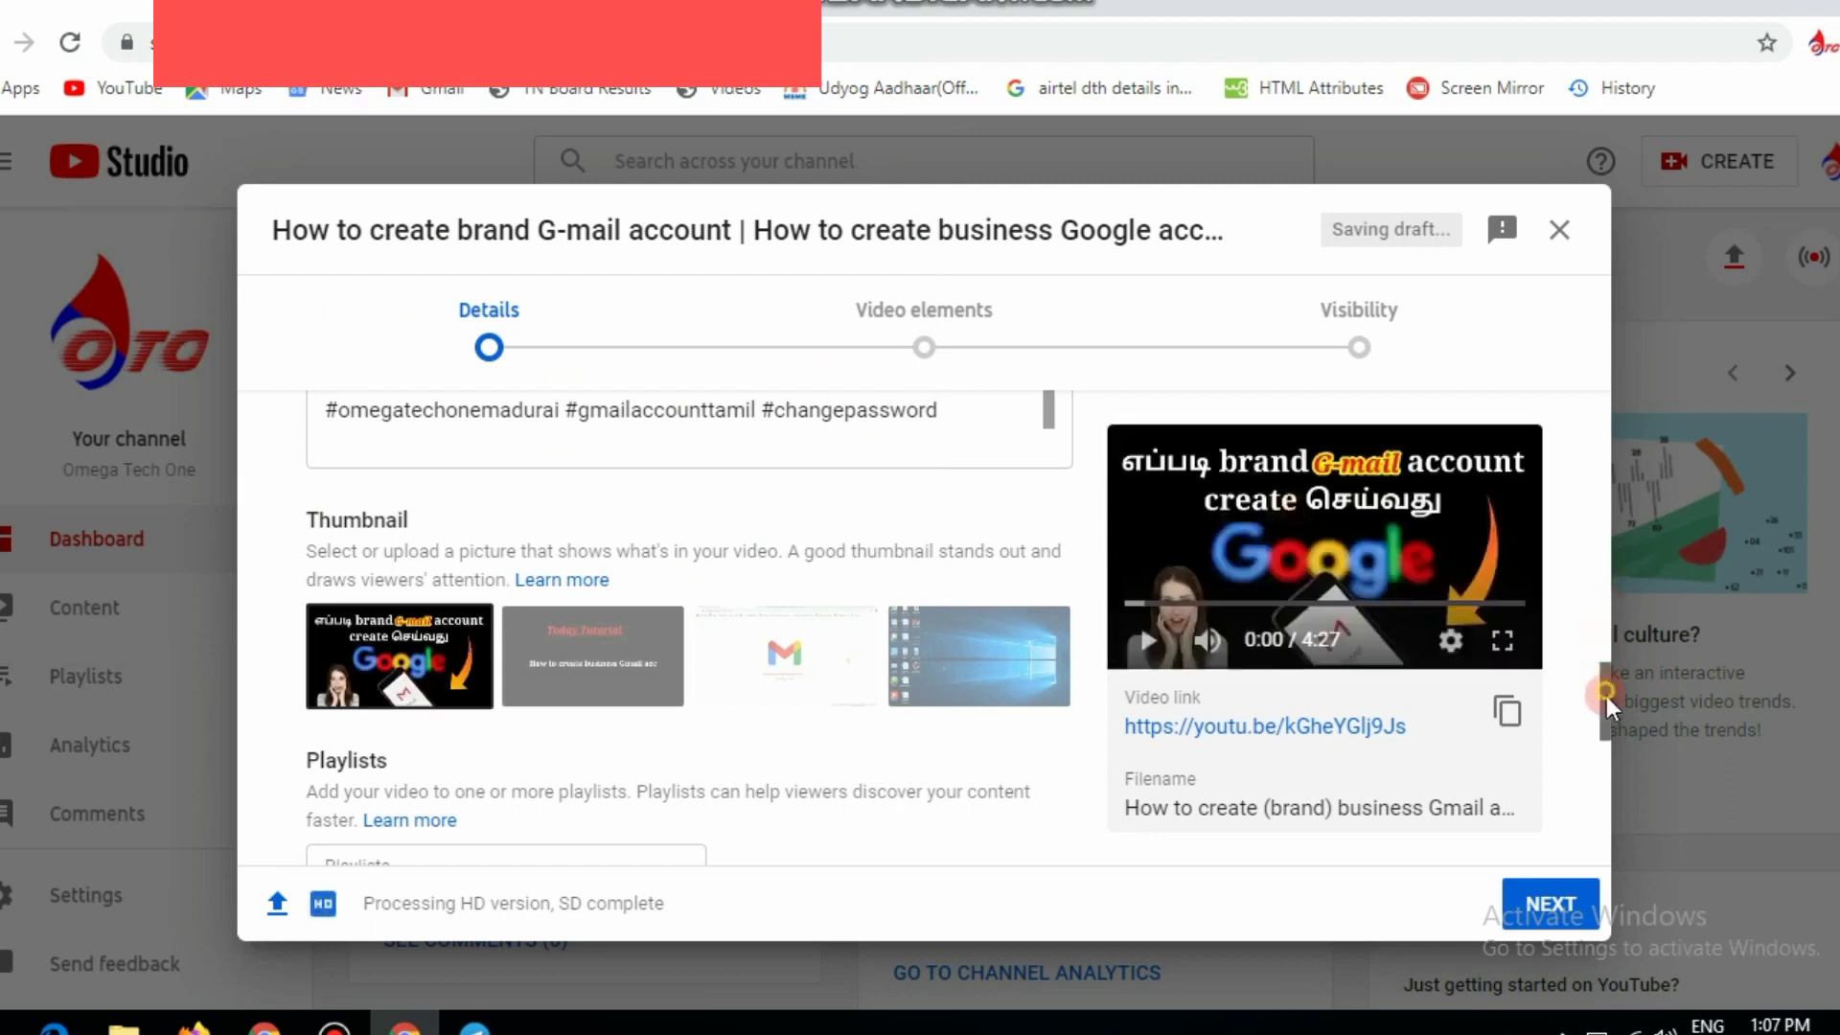
Keep the audience as not made for kids and expand the additional details for paid promotion, tags and subtitles
drag(1607, 705, 1606, 739)
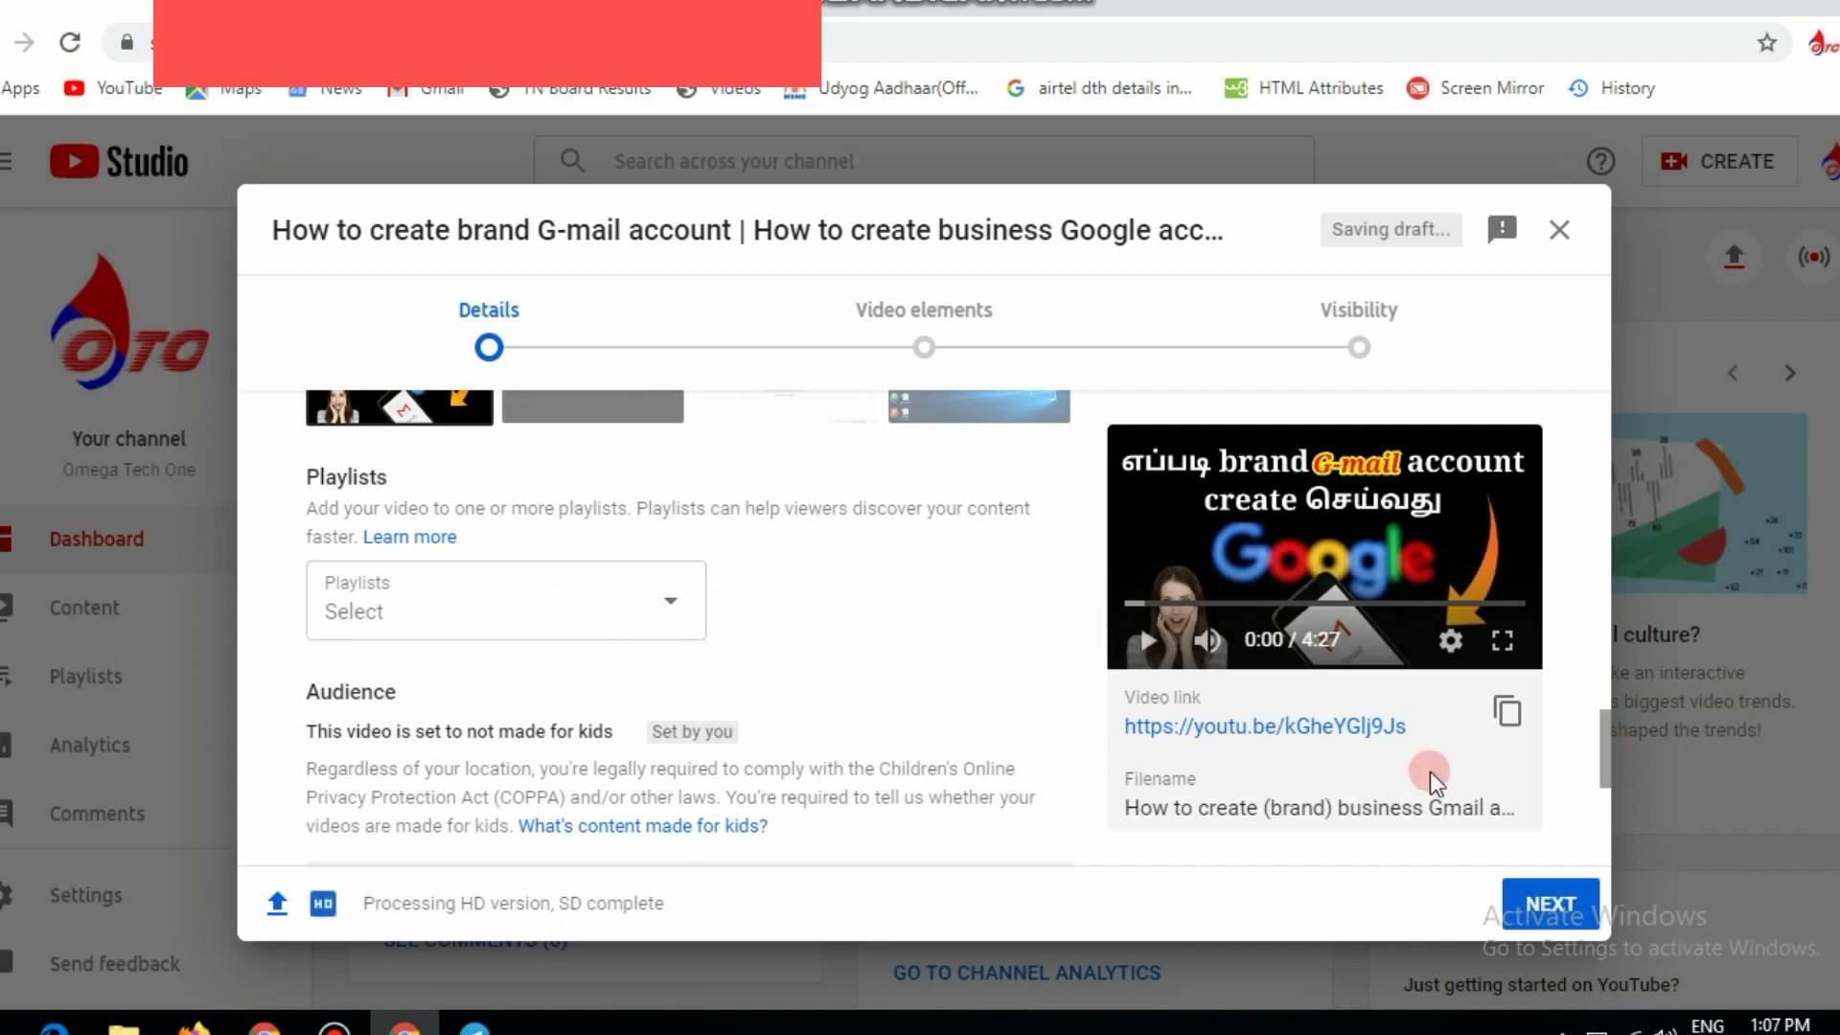
scroll(1605, 767, down, 4)
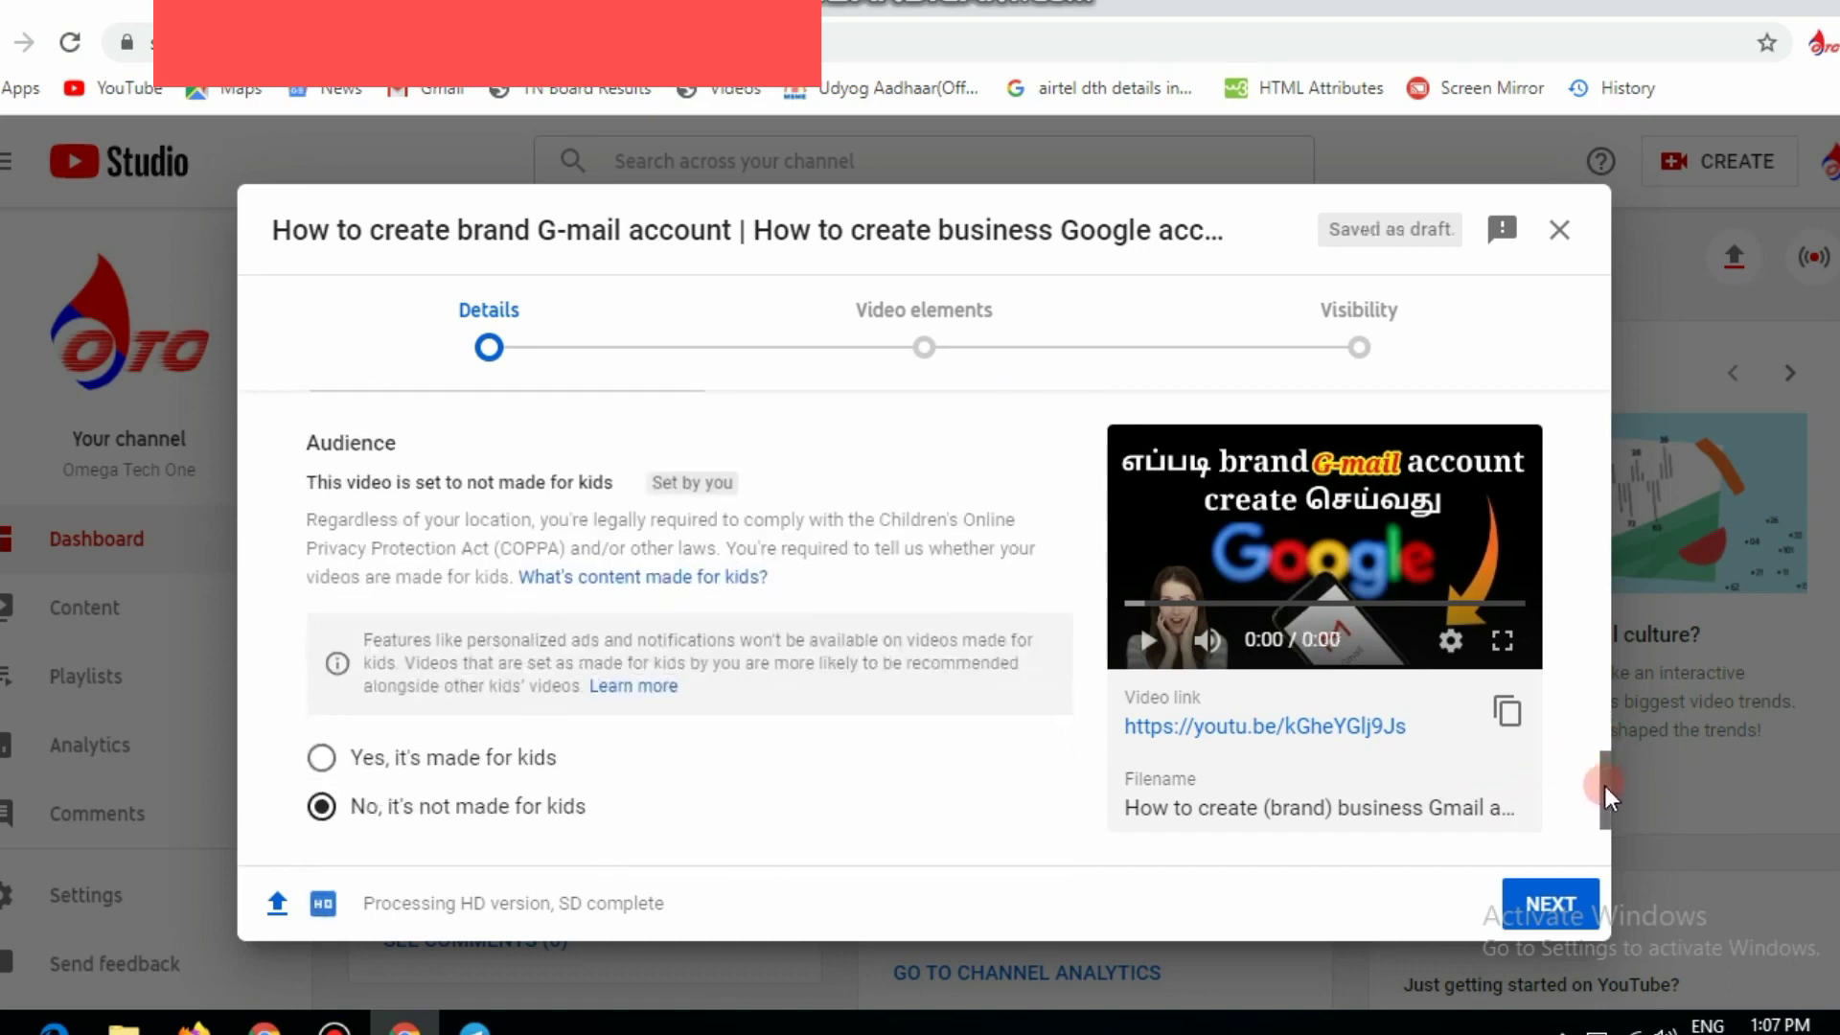
scroll(340, 700, down, 1)
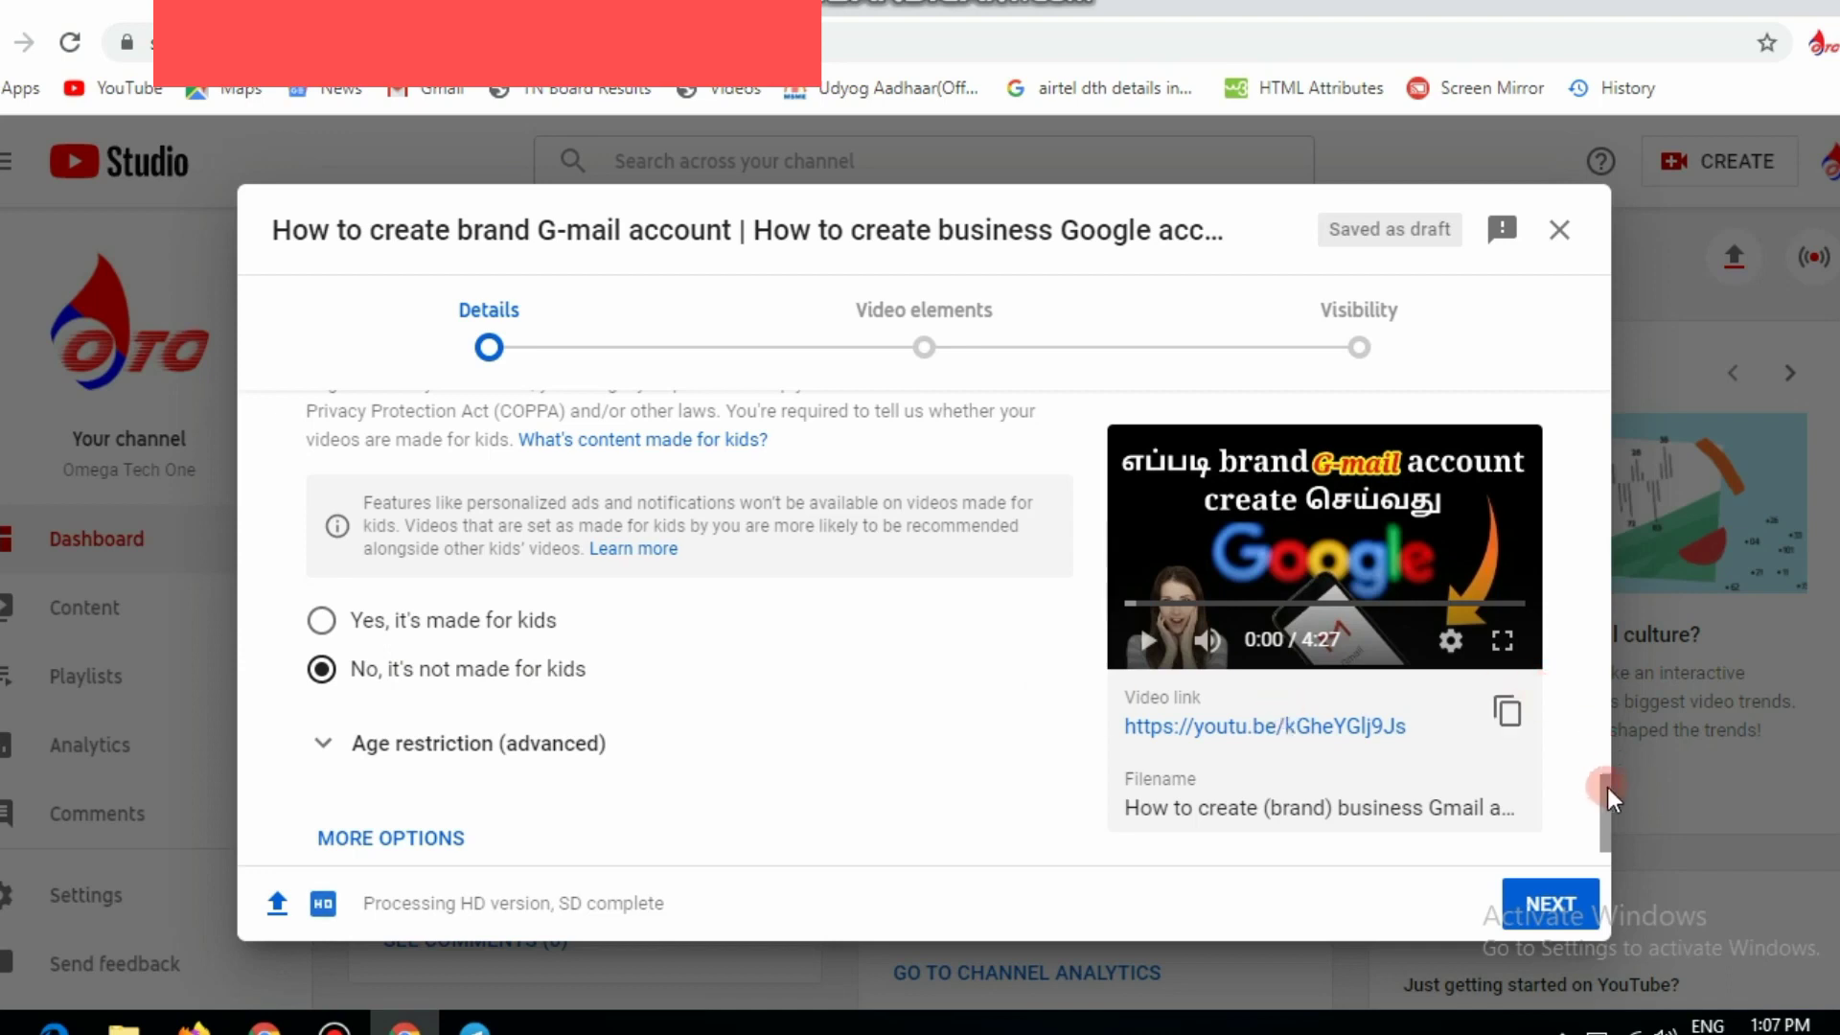
scroll(1606, 818, down, 1)
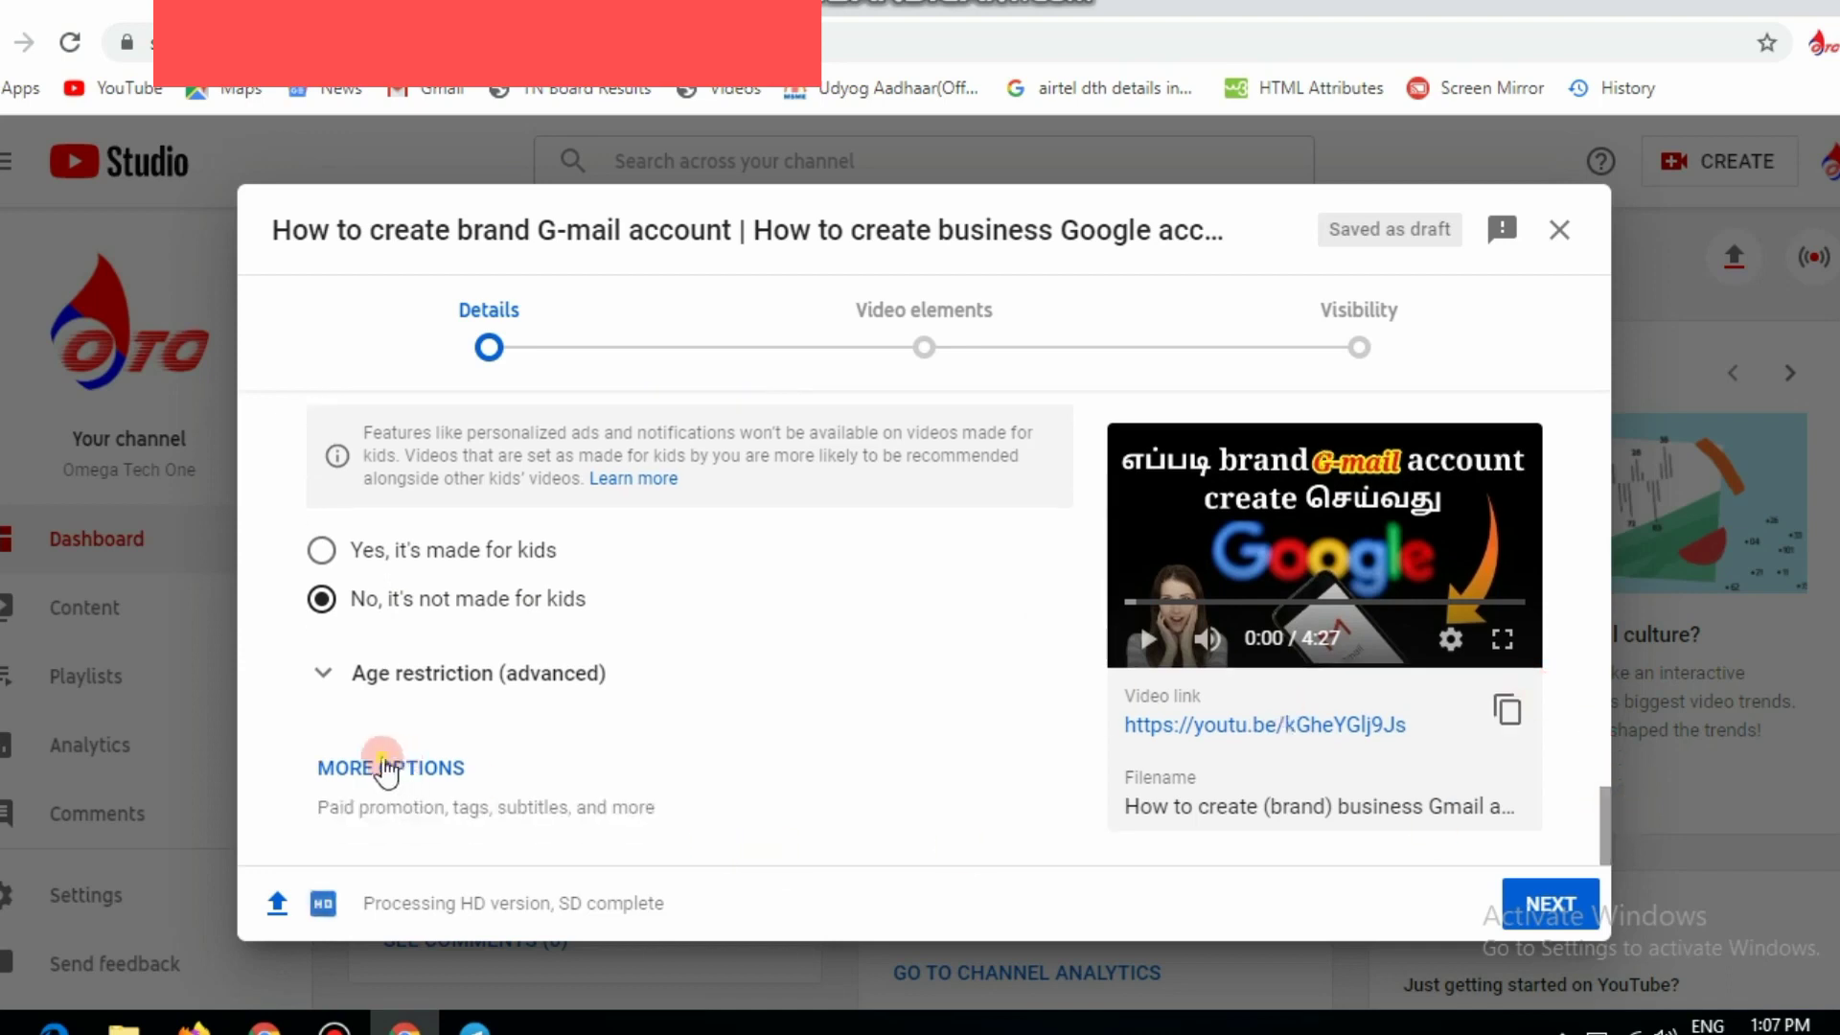
click(404, 773)
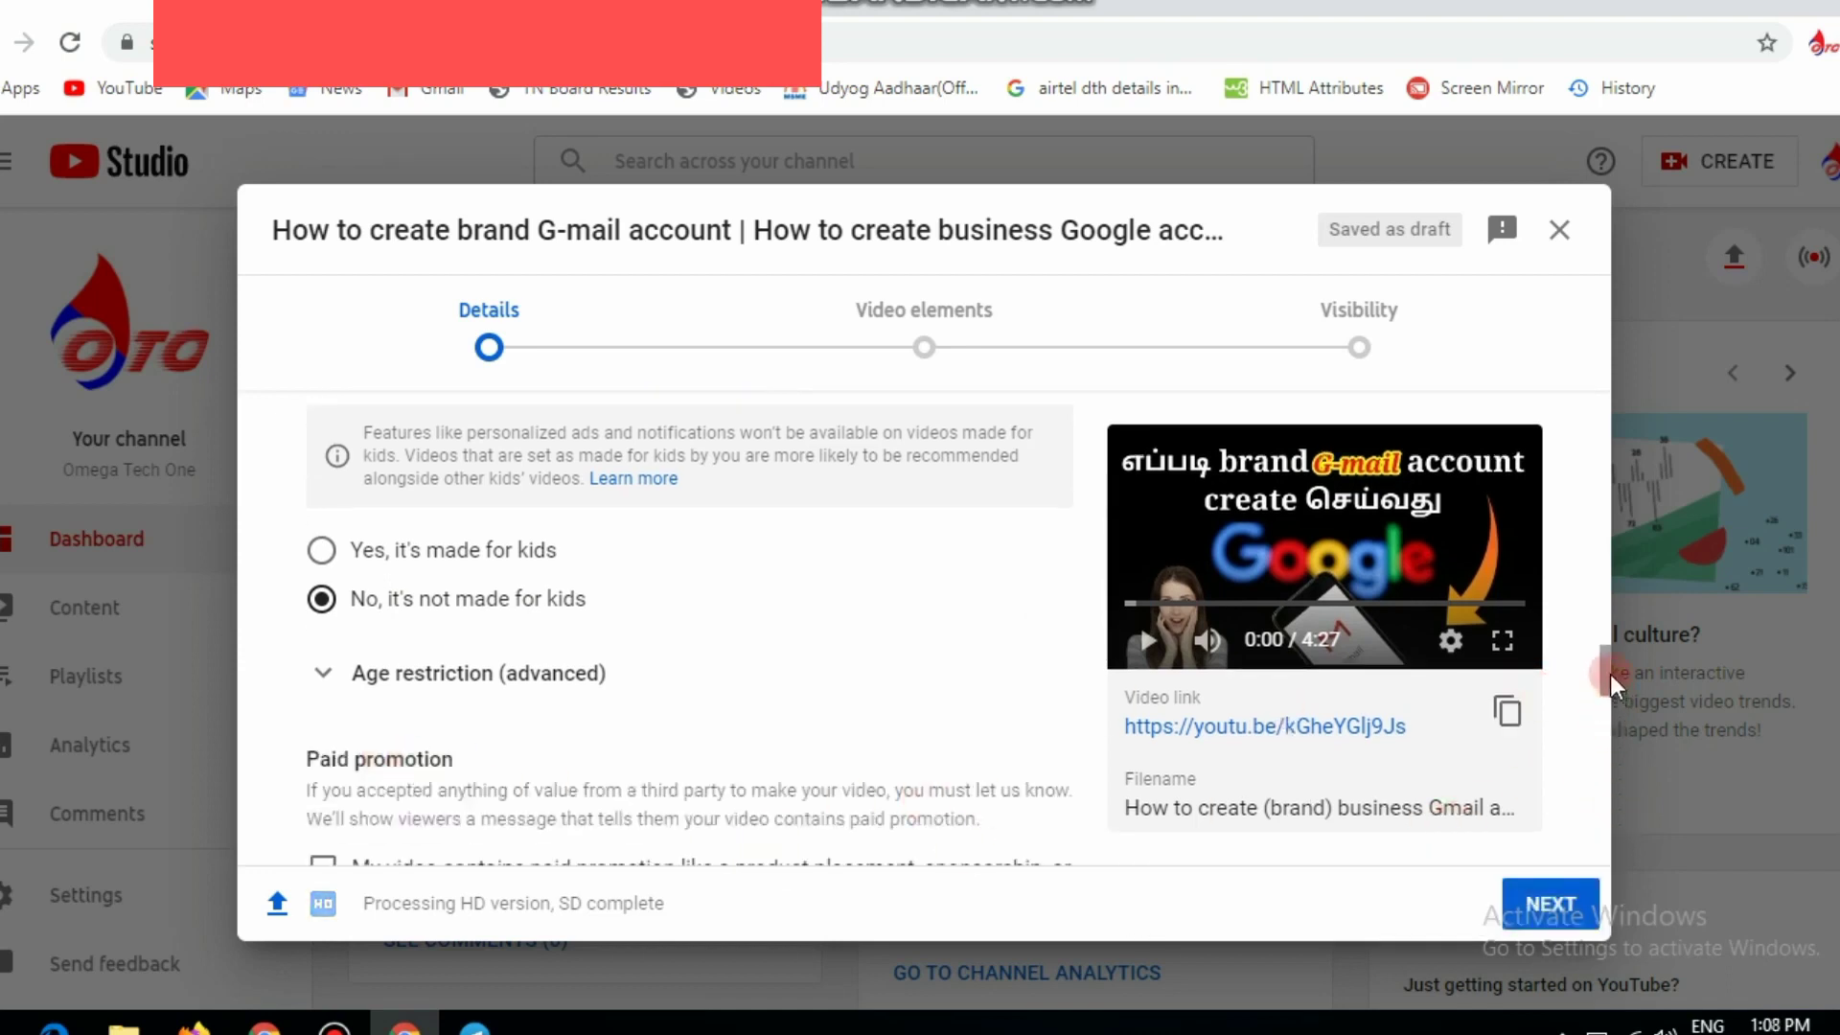
Add video tags such as how to create gmail account, how to change gmail password, omega tech one, google, tamil, 2021 and google update
drag(1610, 707, 566, 608)
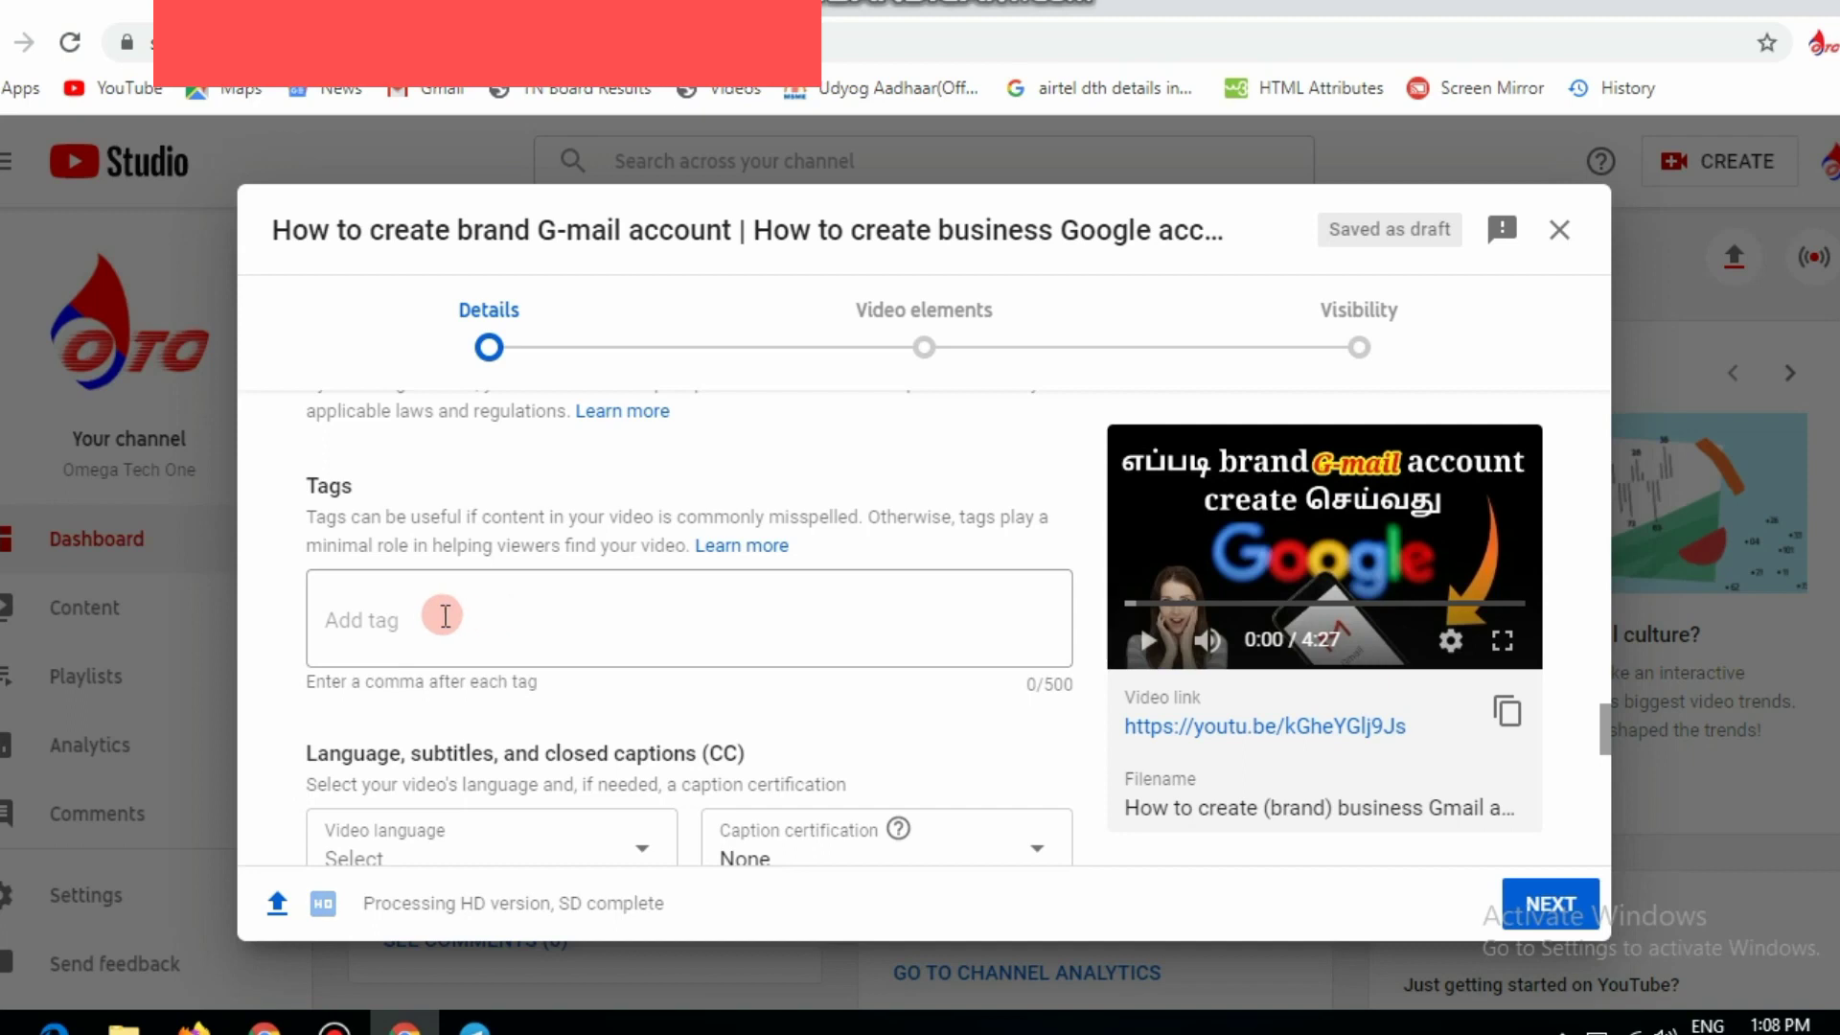
click(436, 617)
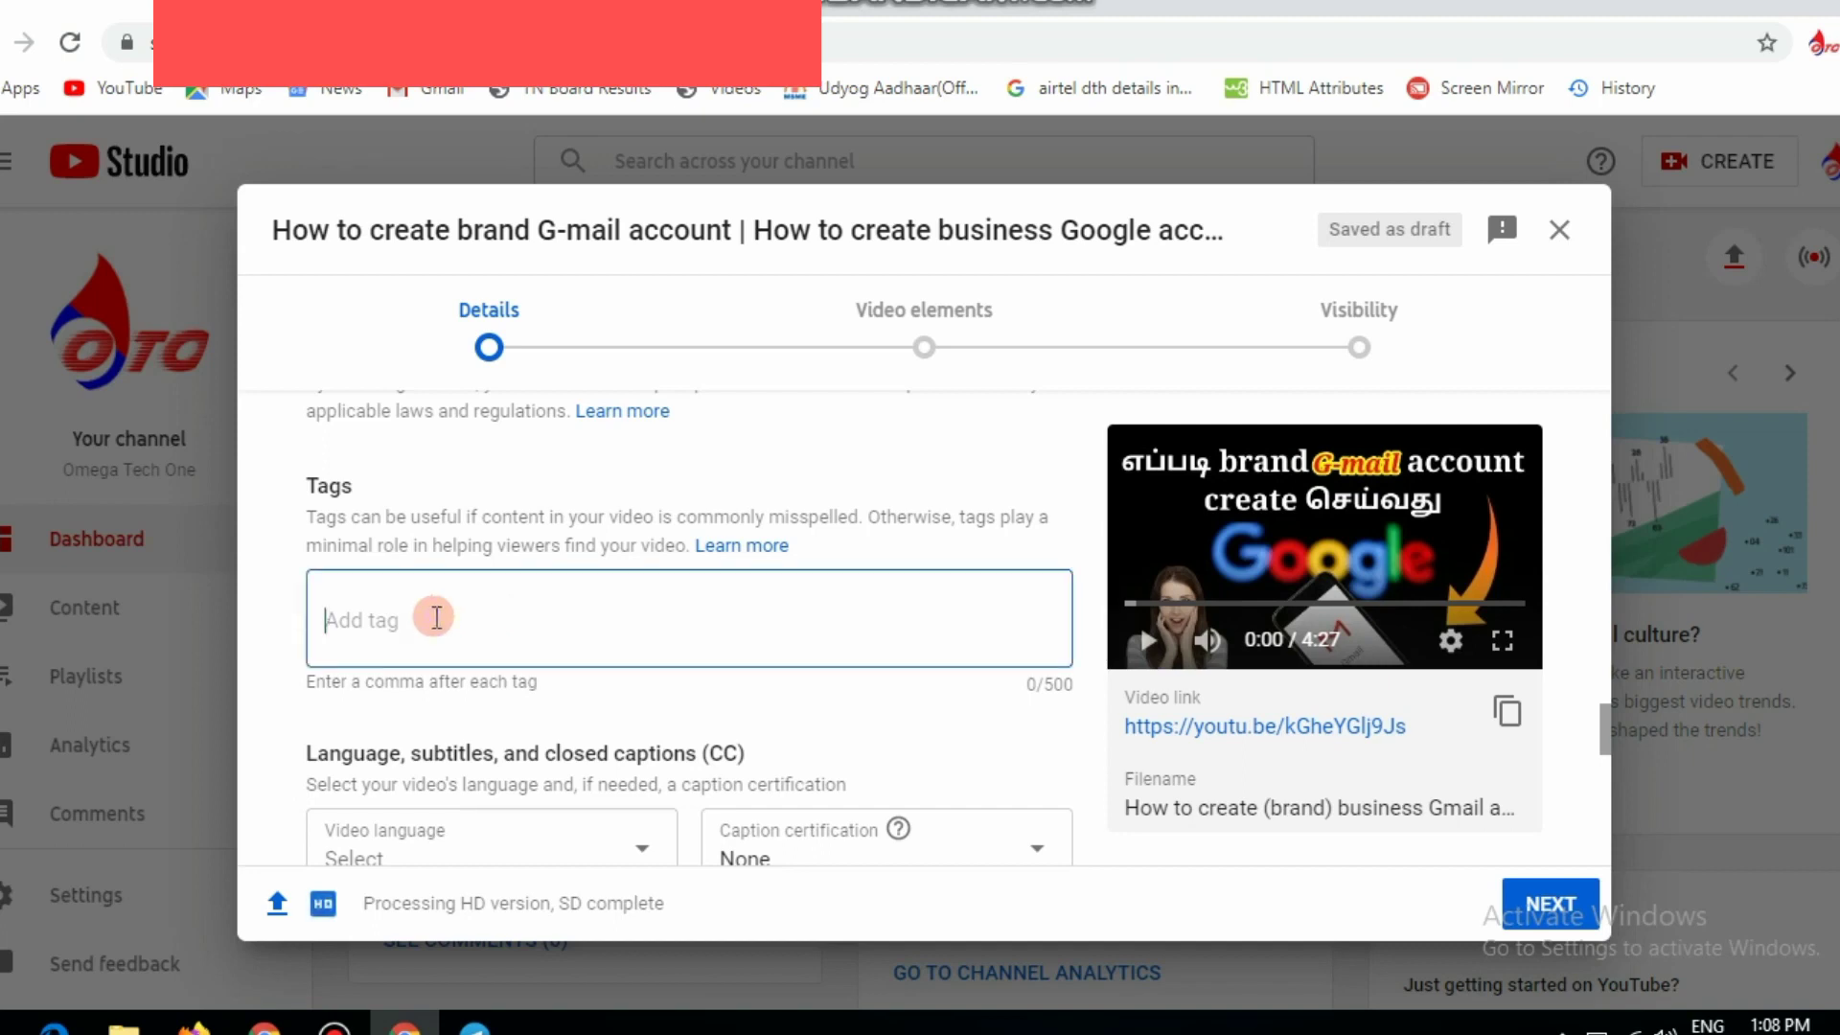
text(how to create gmail account)
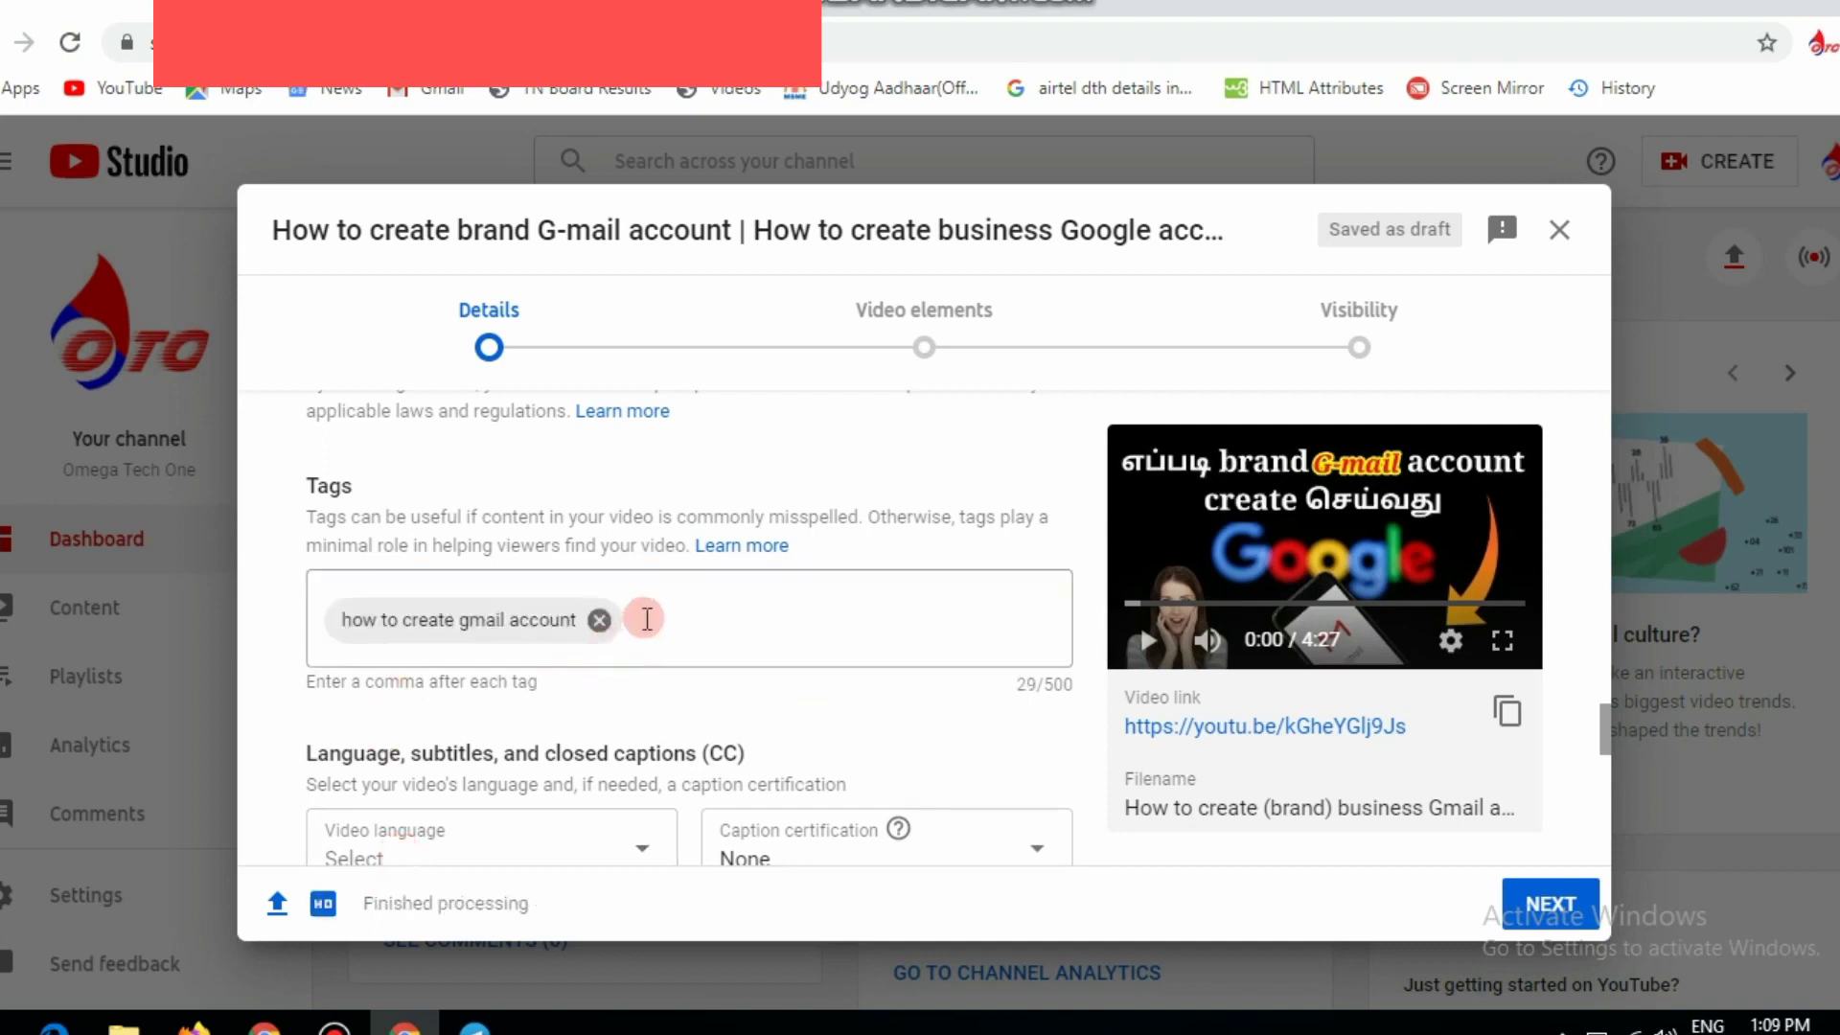
click(647, 618)
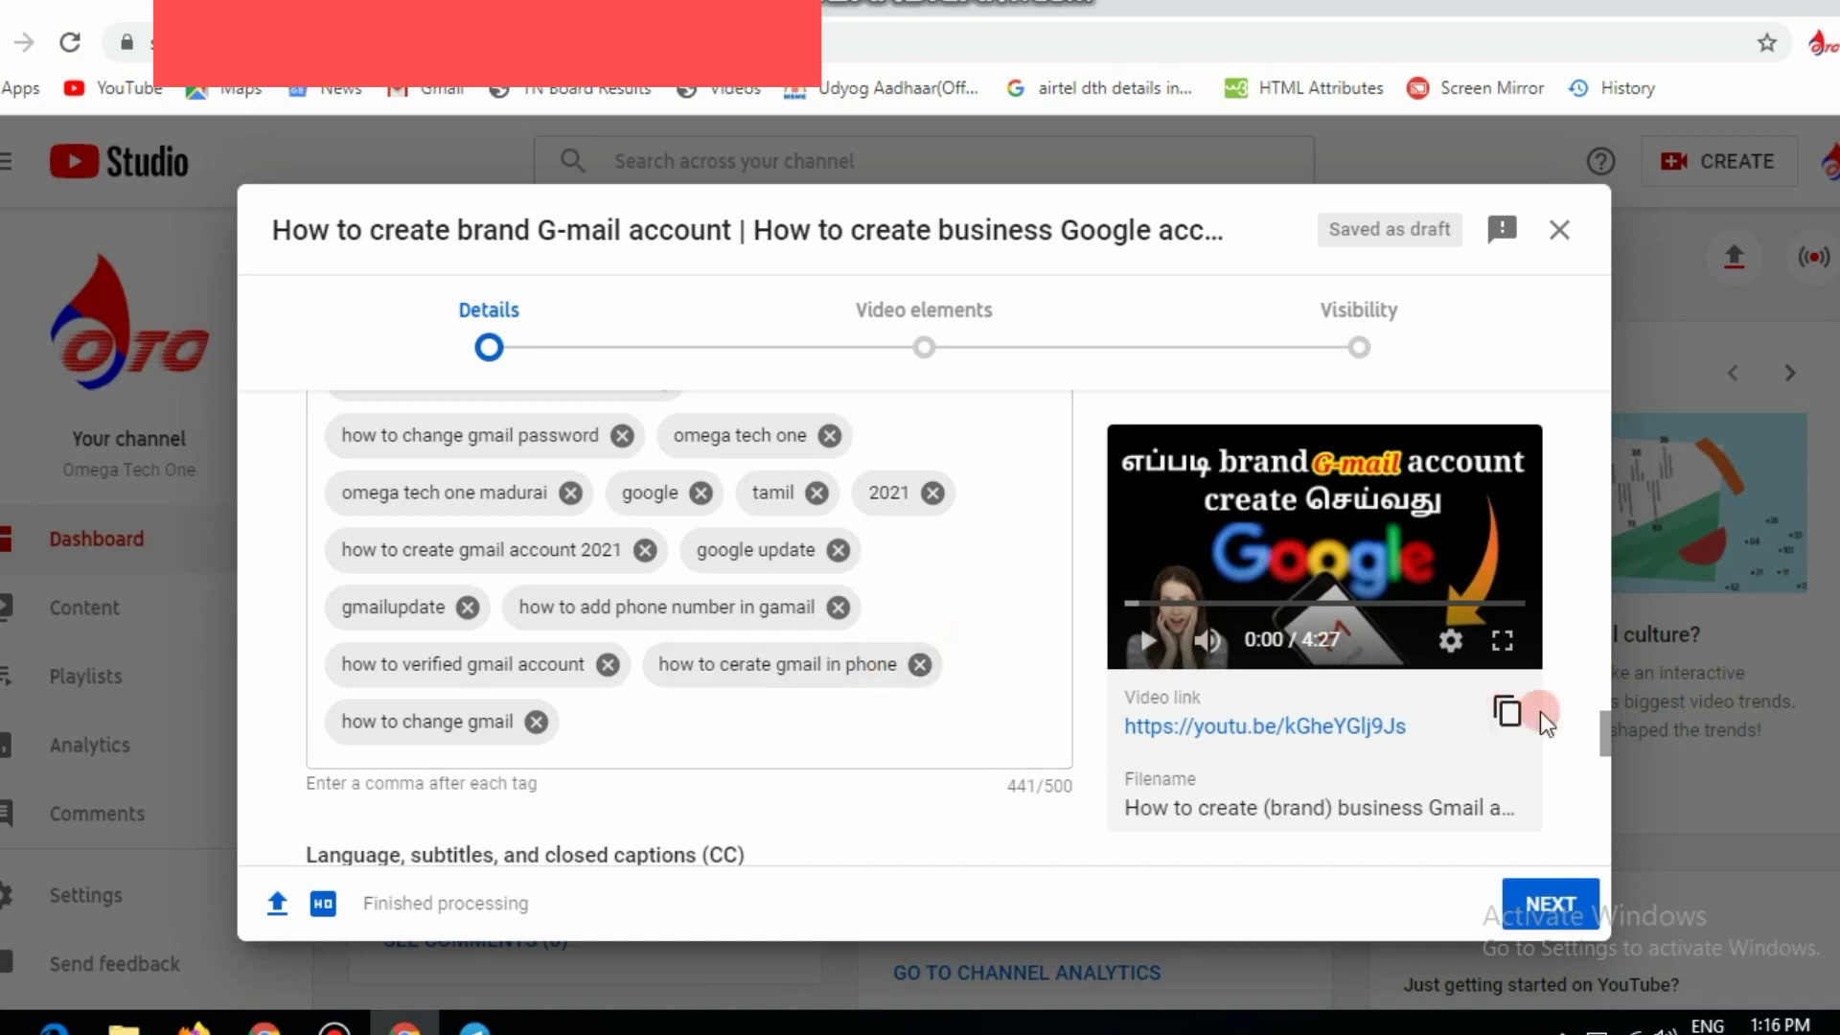
Set the video language to Tamil
drag(1602, 733, 1610, 775)
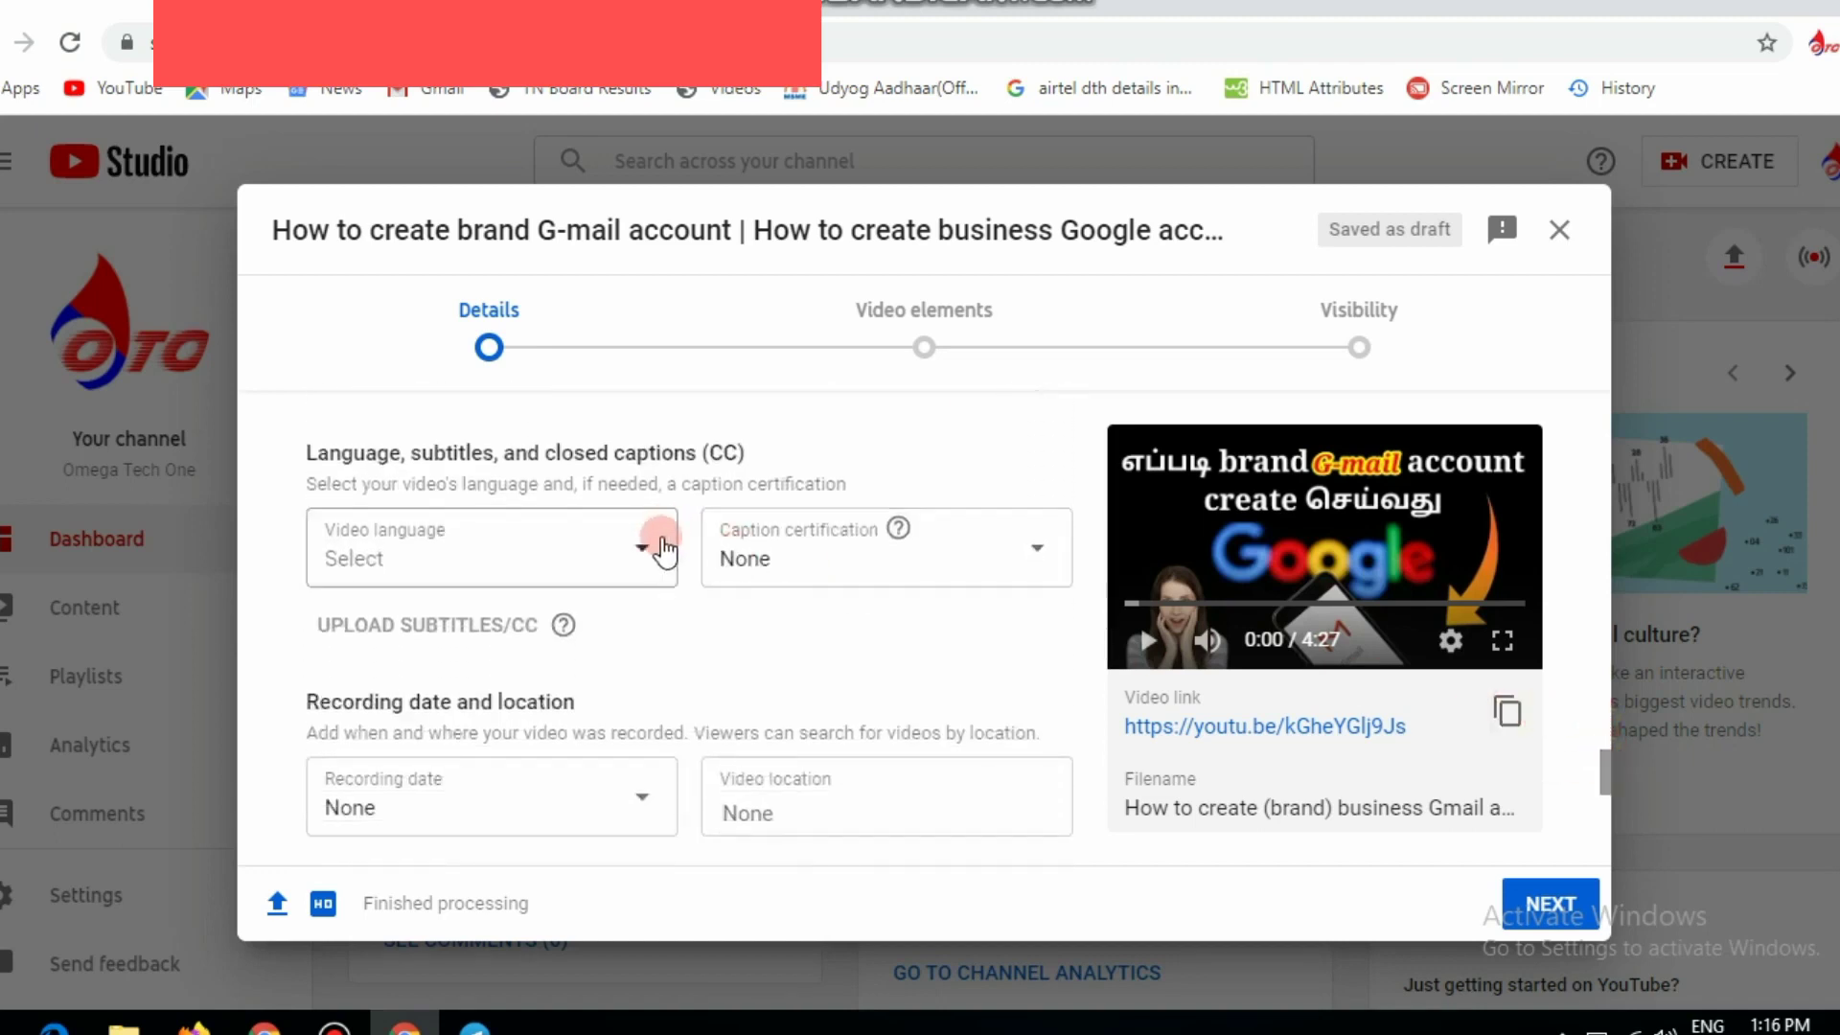
click(644, 552)
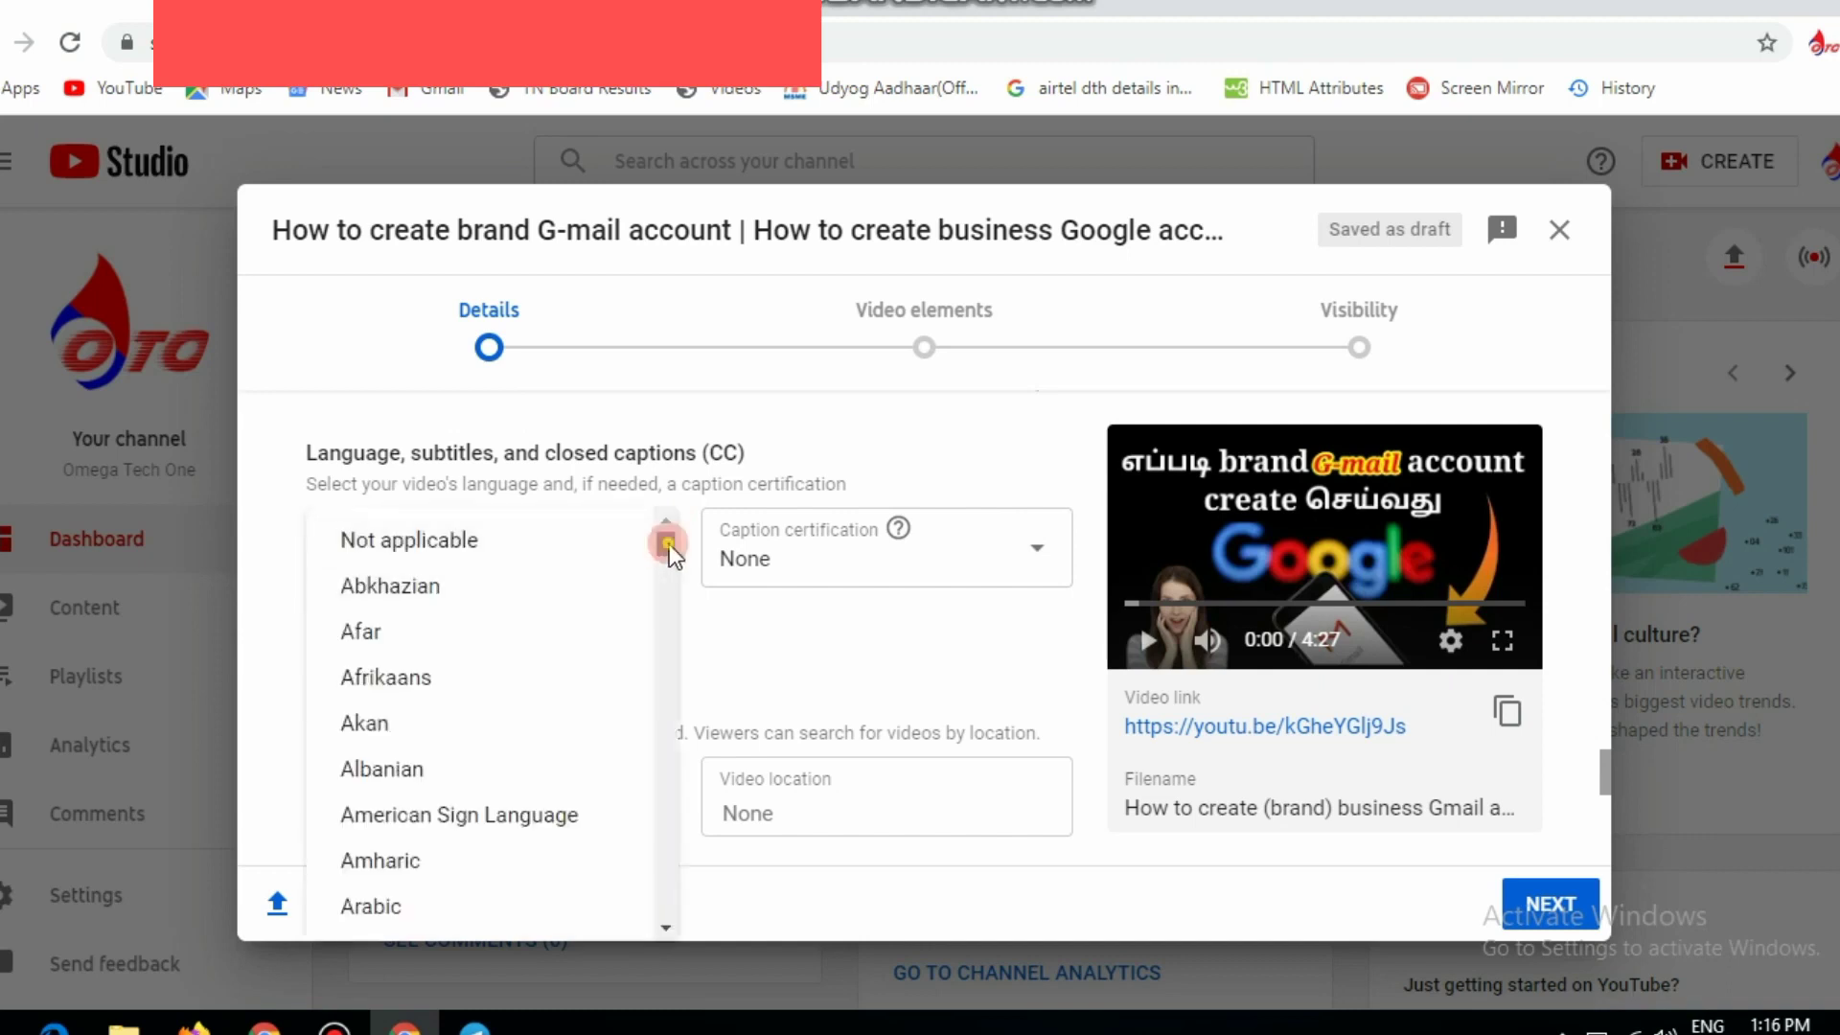
drag(671, 551, 665, 877)
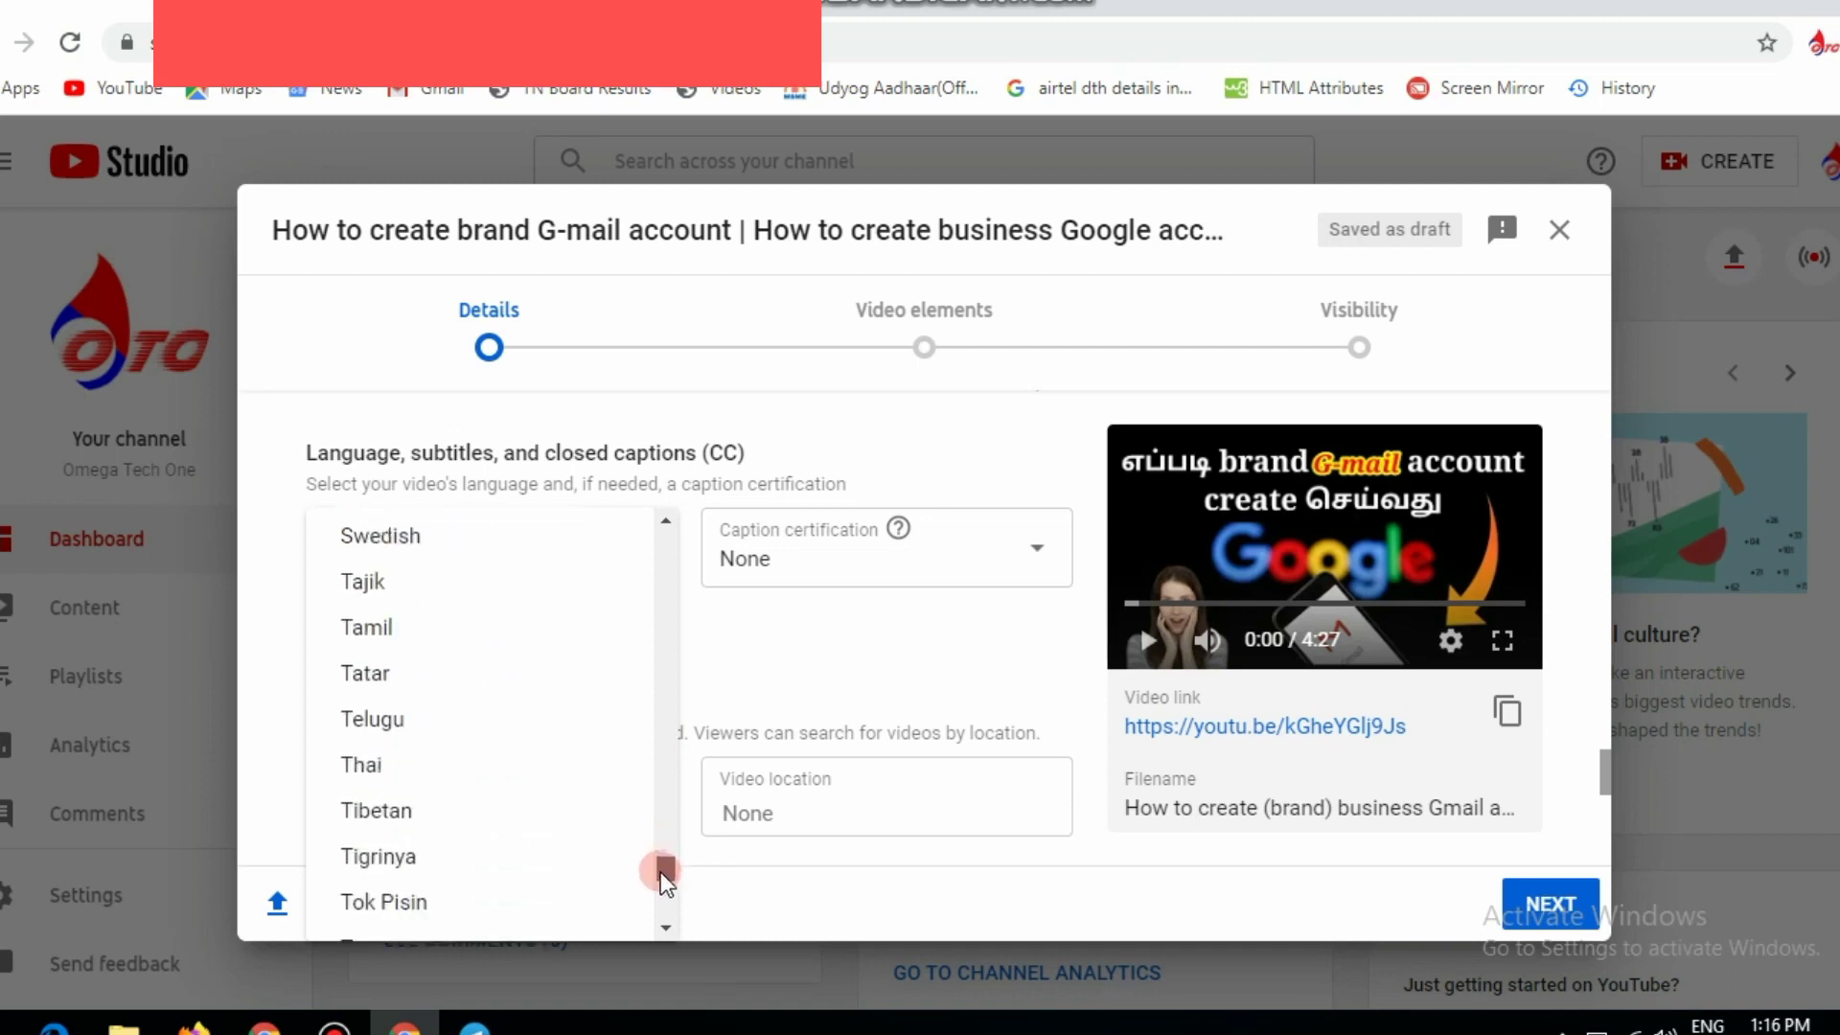
click(374, 627)
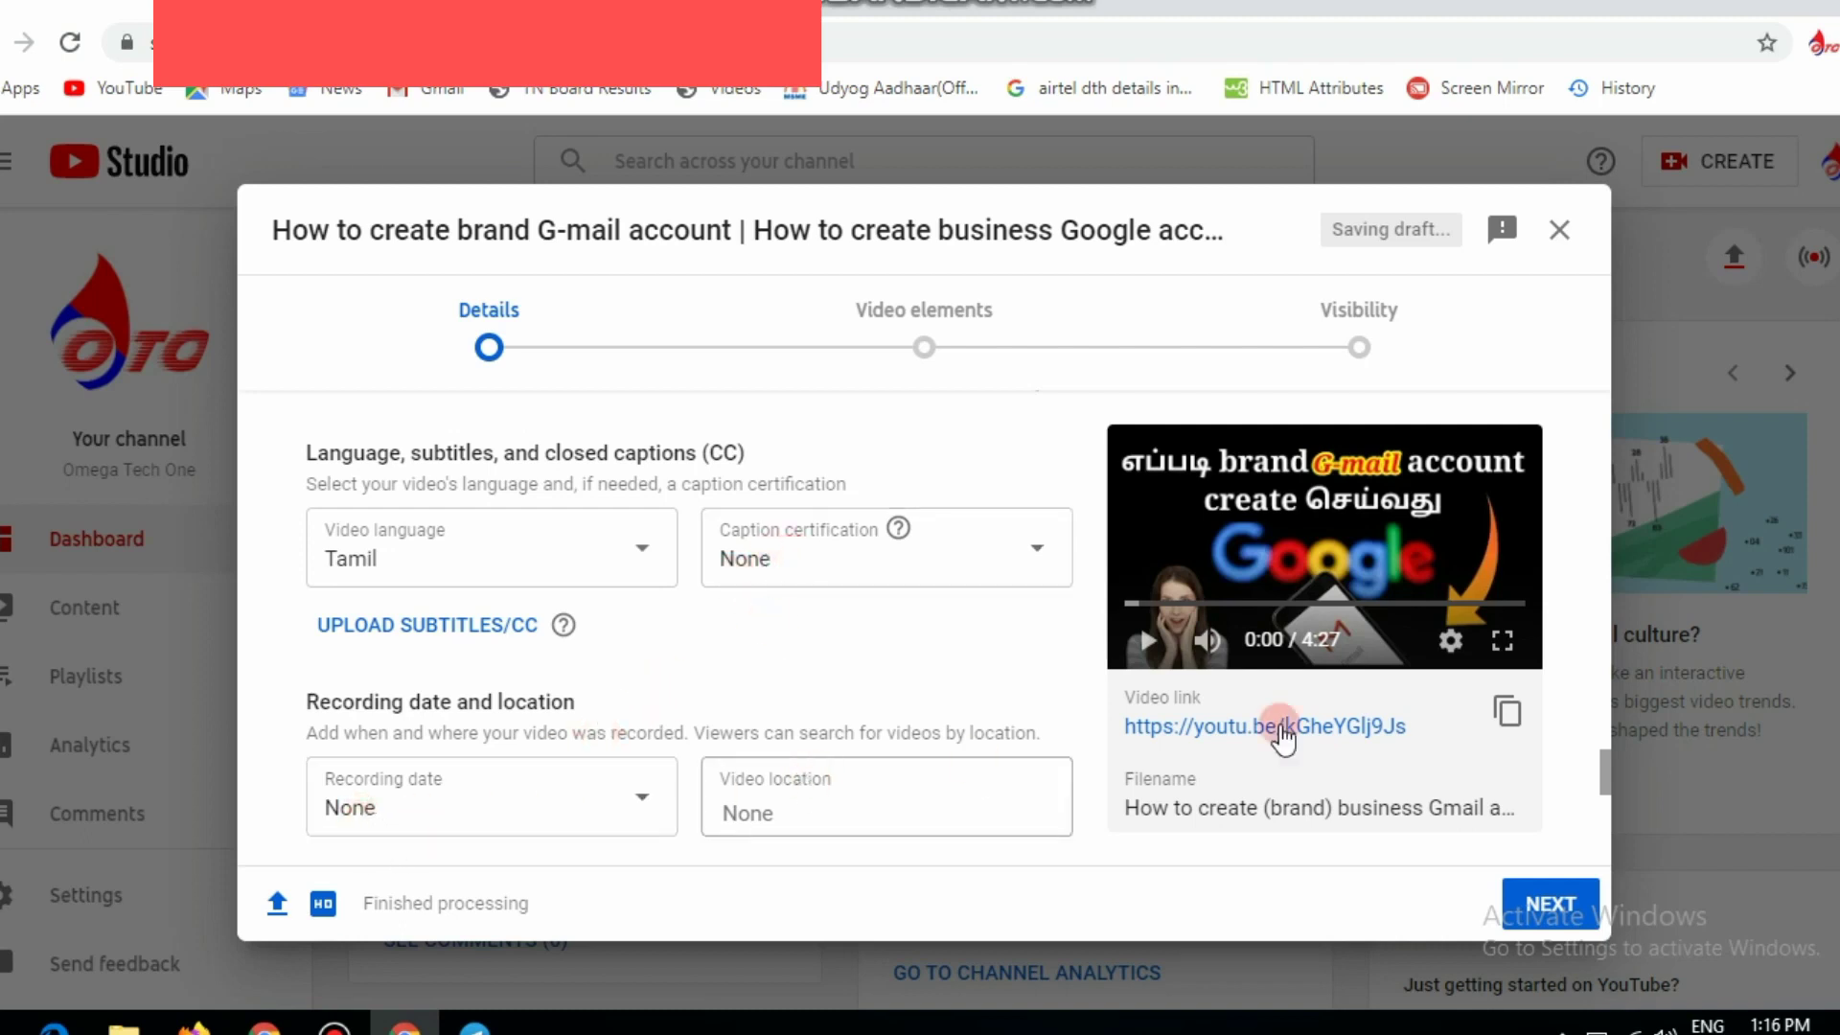
Keep the remaining license, category and comment settings, and proceed to the Visibility stage without adding an end screen or cards
scroll(1607, 766, down, 2)
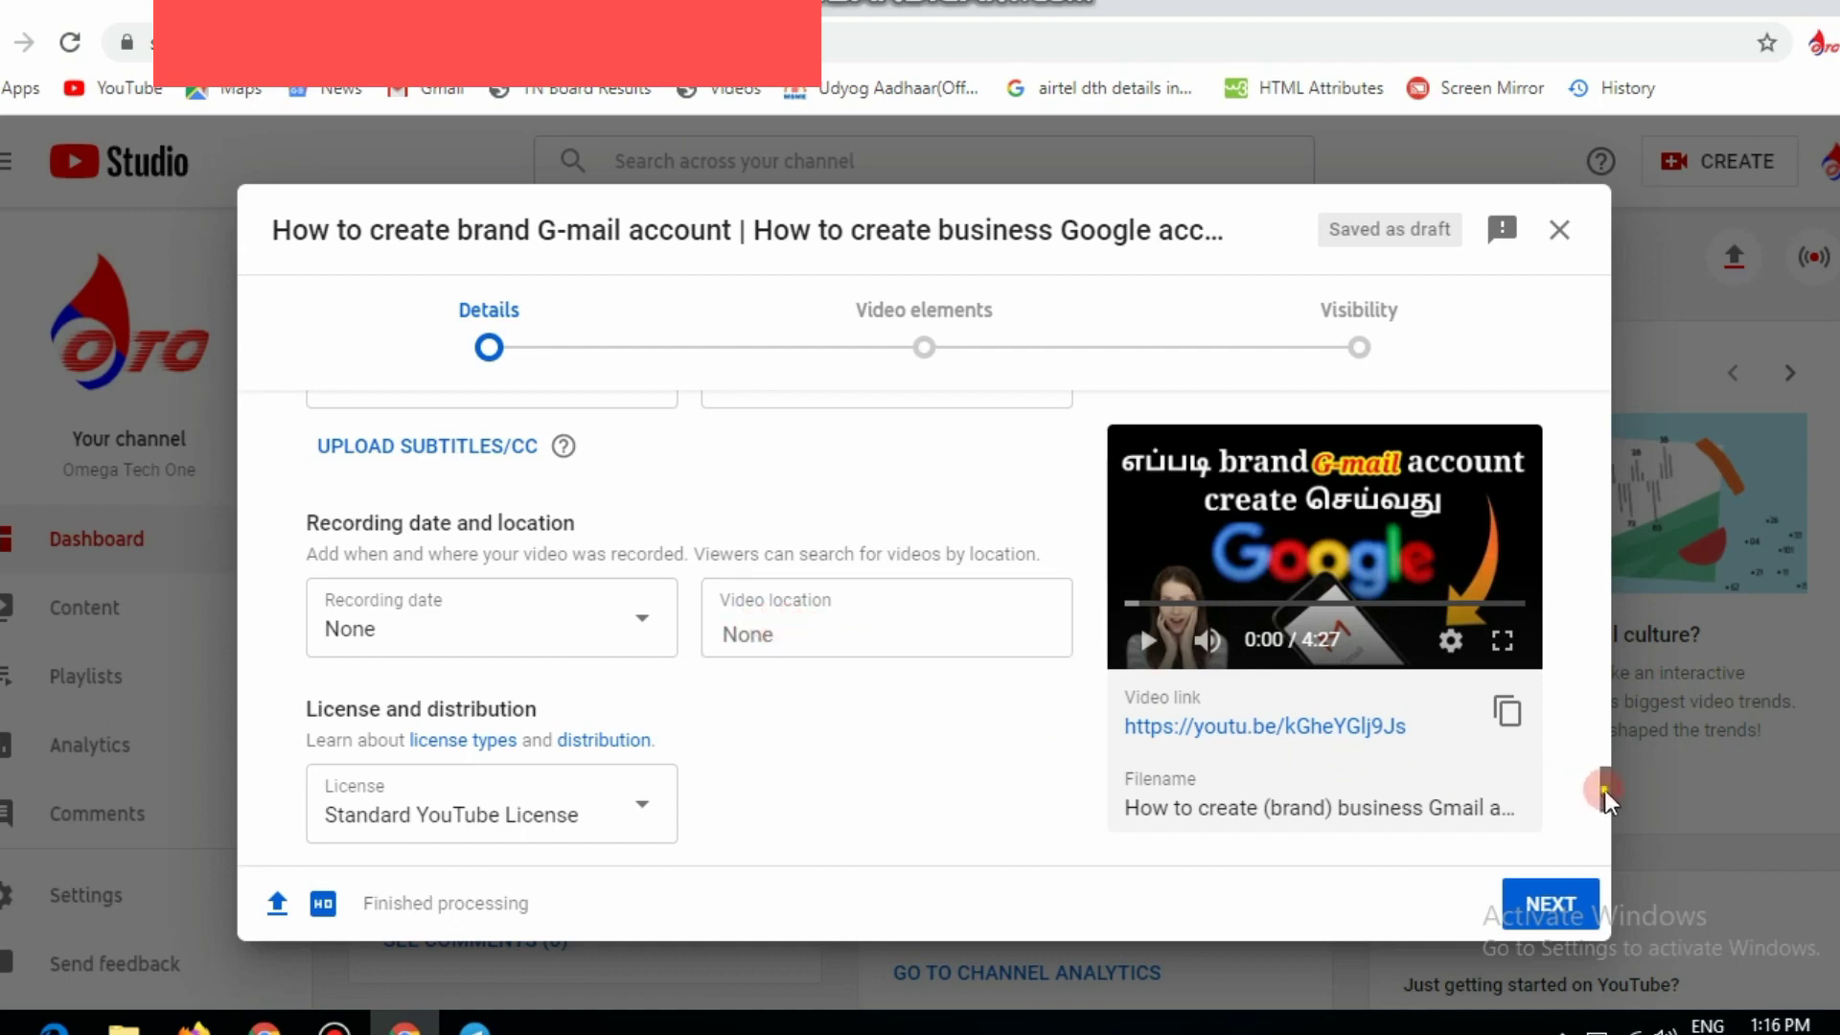
drag(1603, 796, 1601, 813)
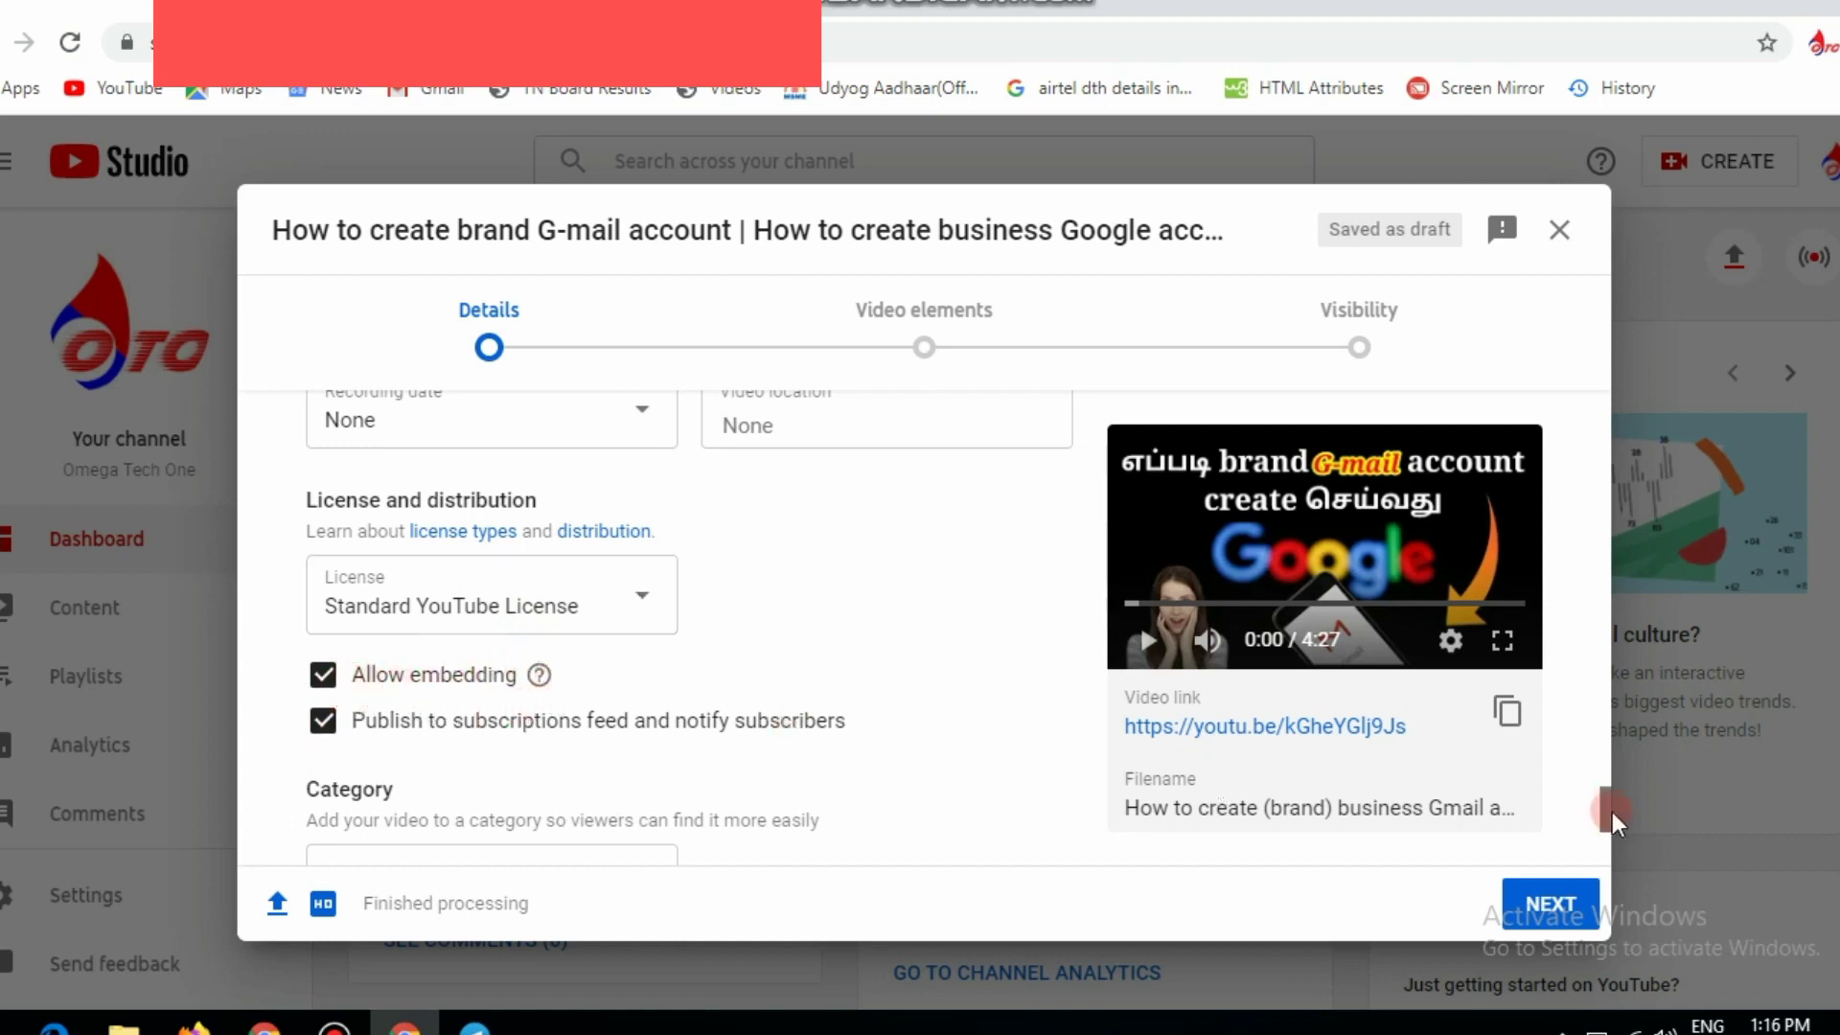
drag(1607, 808, 1607, 830)
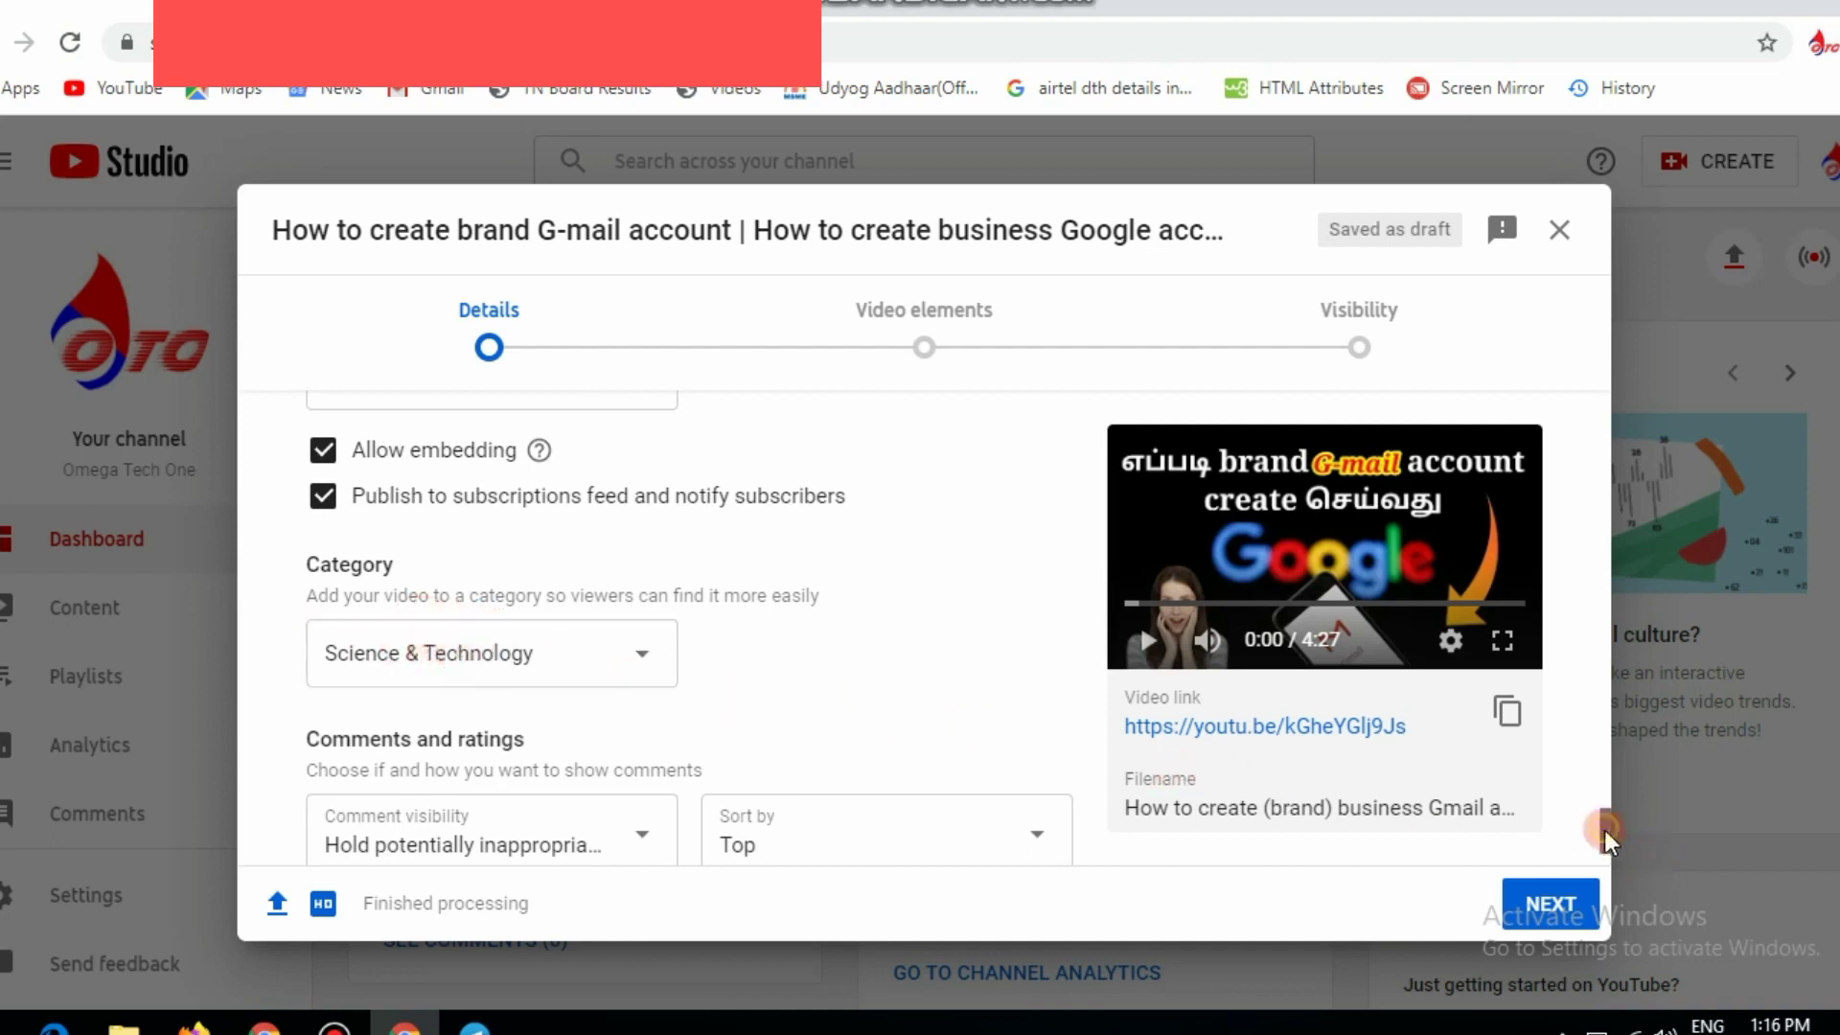
drag(1607, 835, 1607, 848)
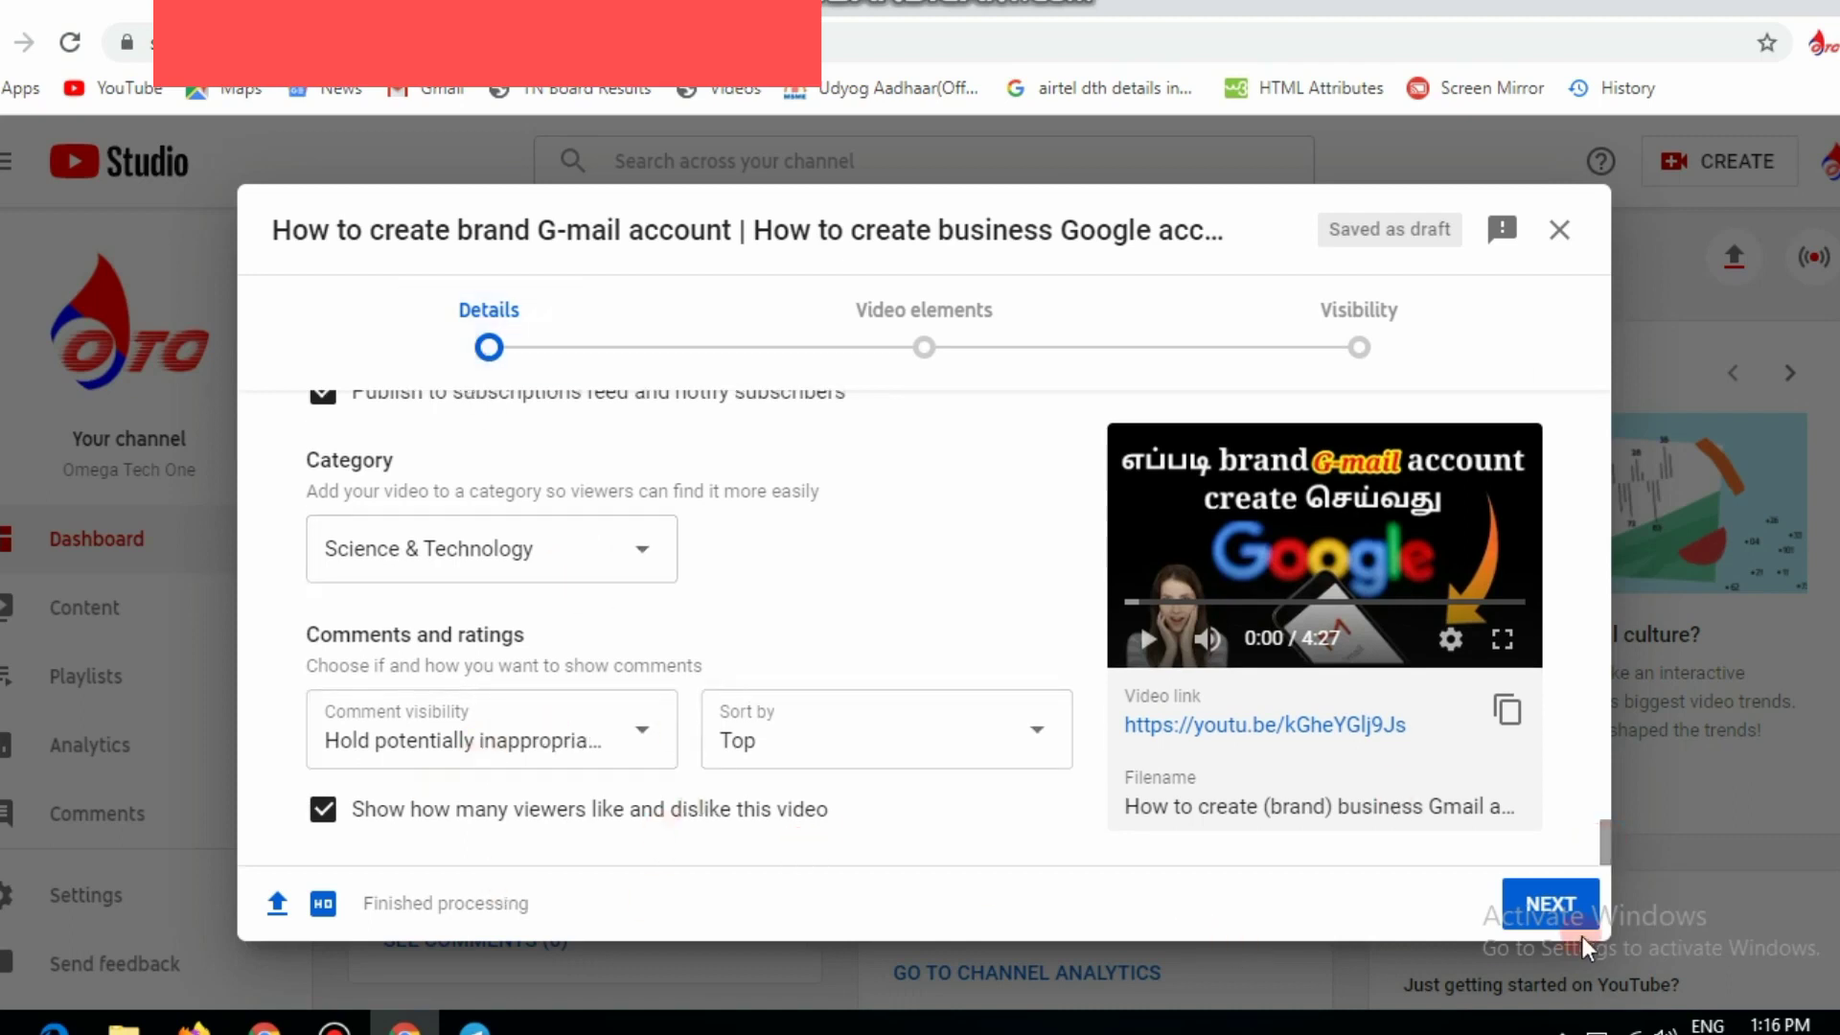
click(1550, 905)
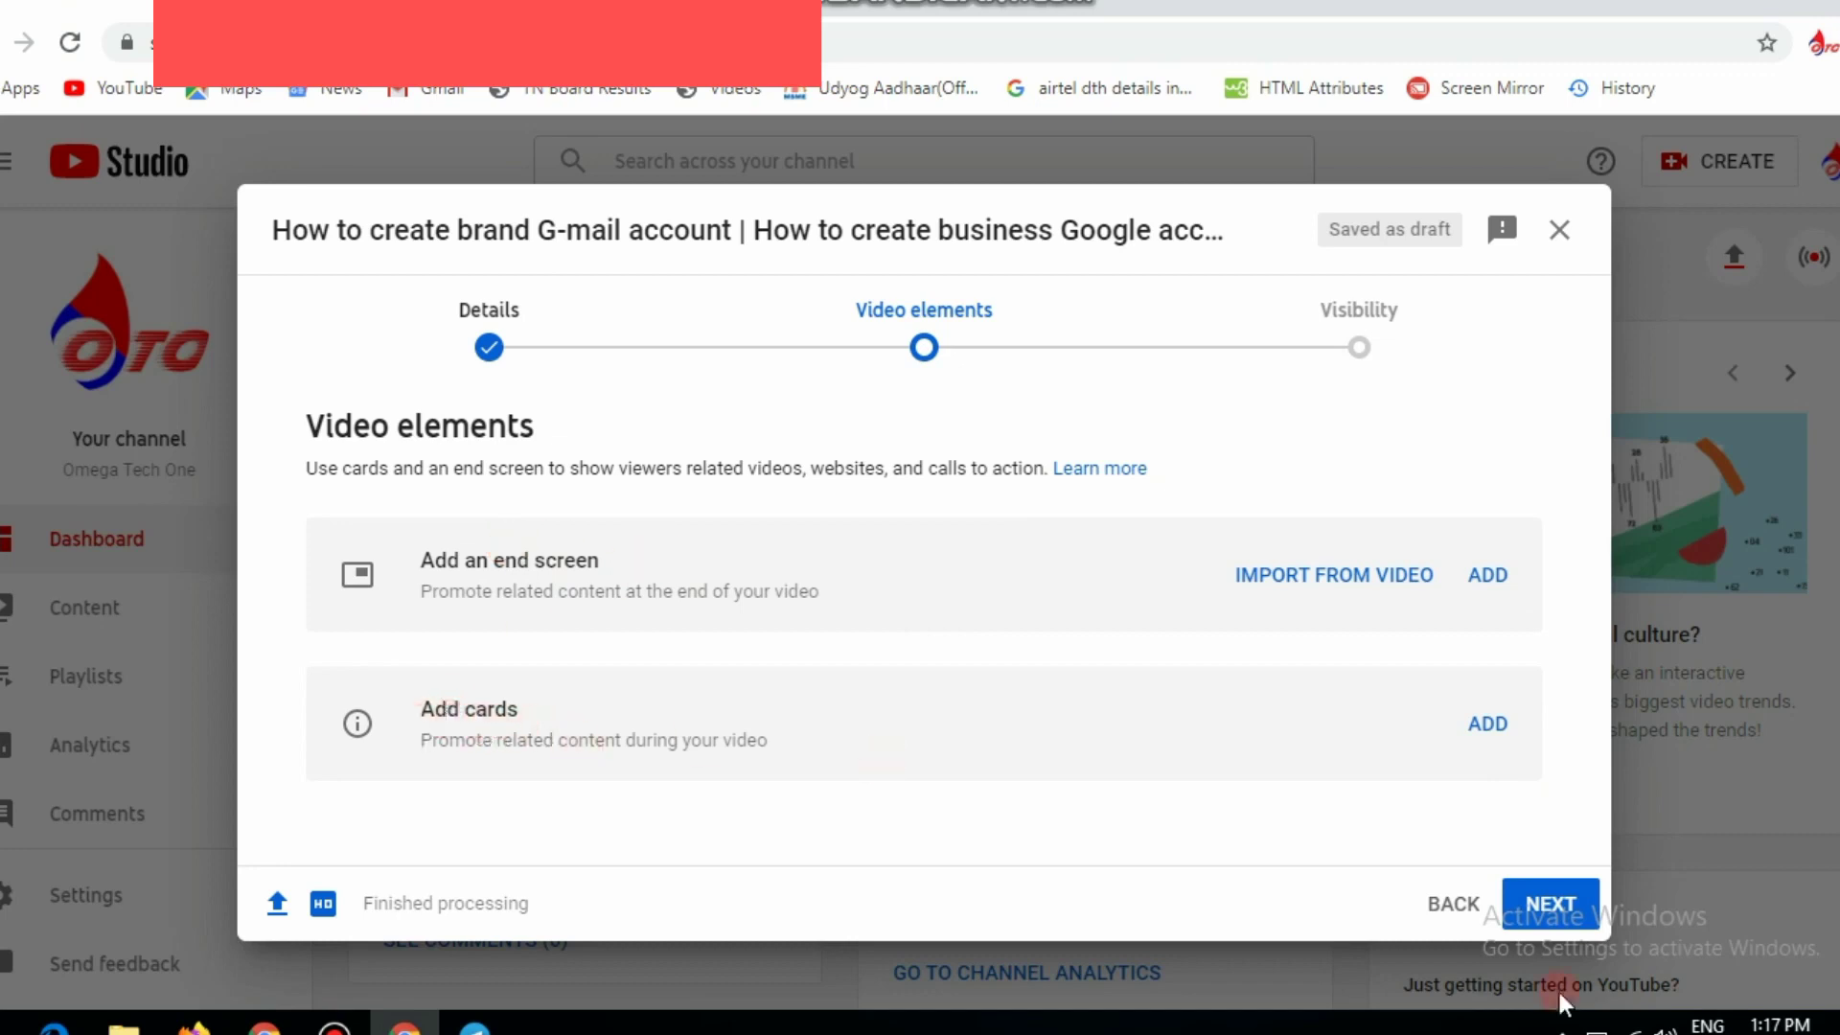
click(1561, 908)
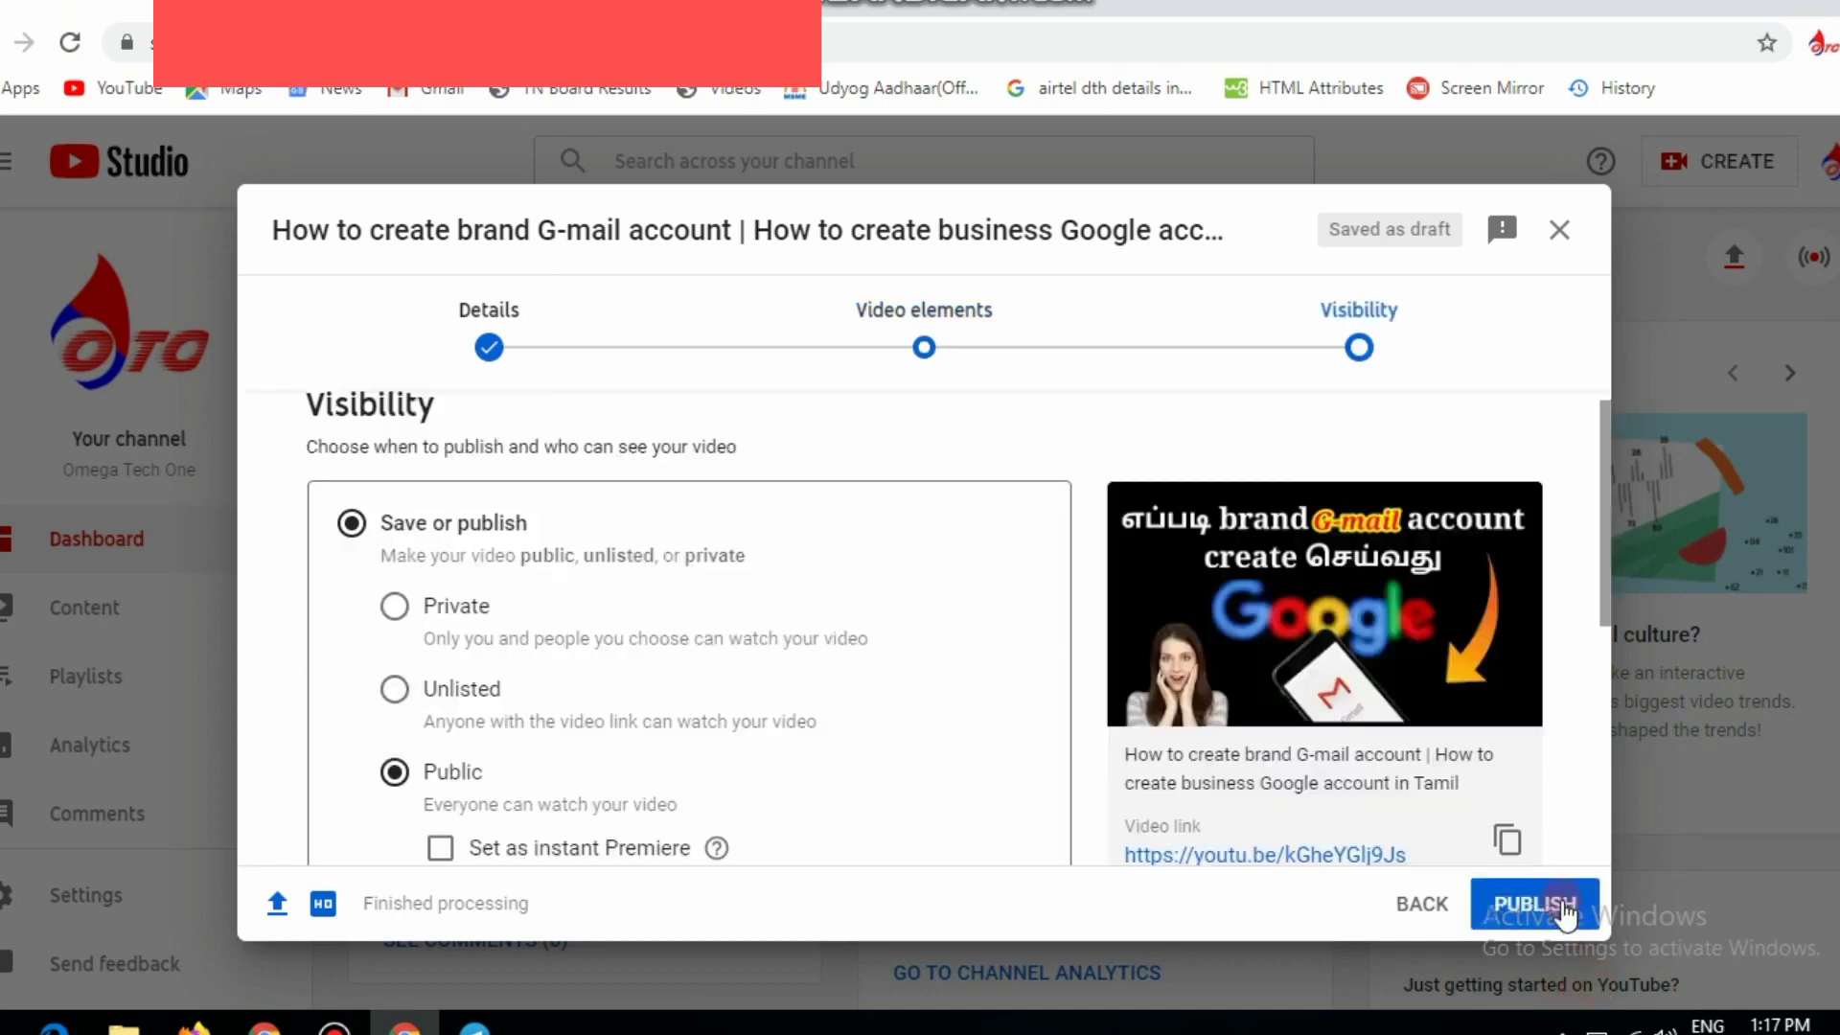